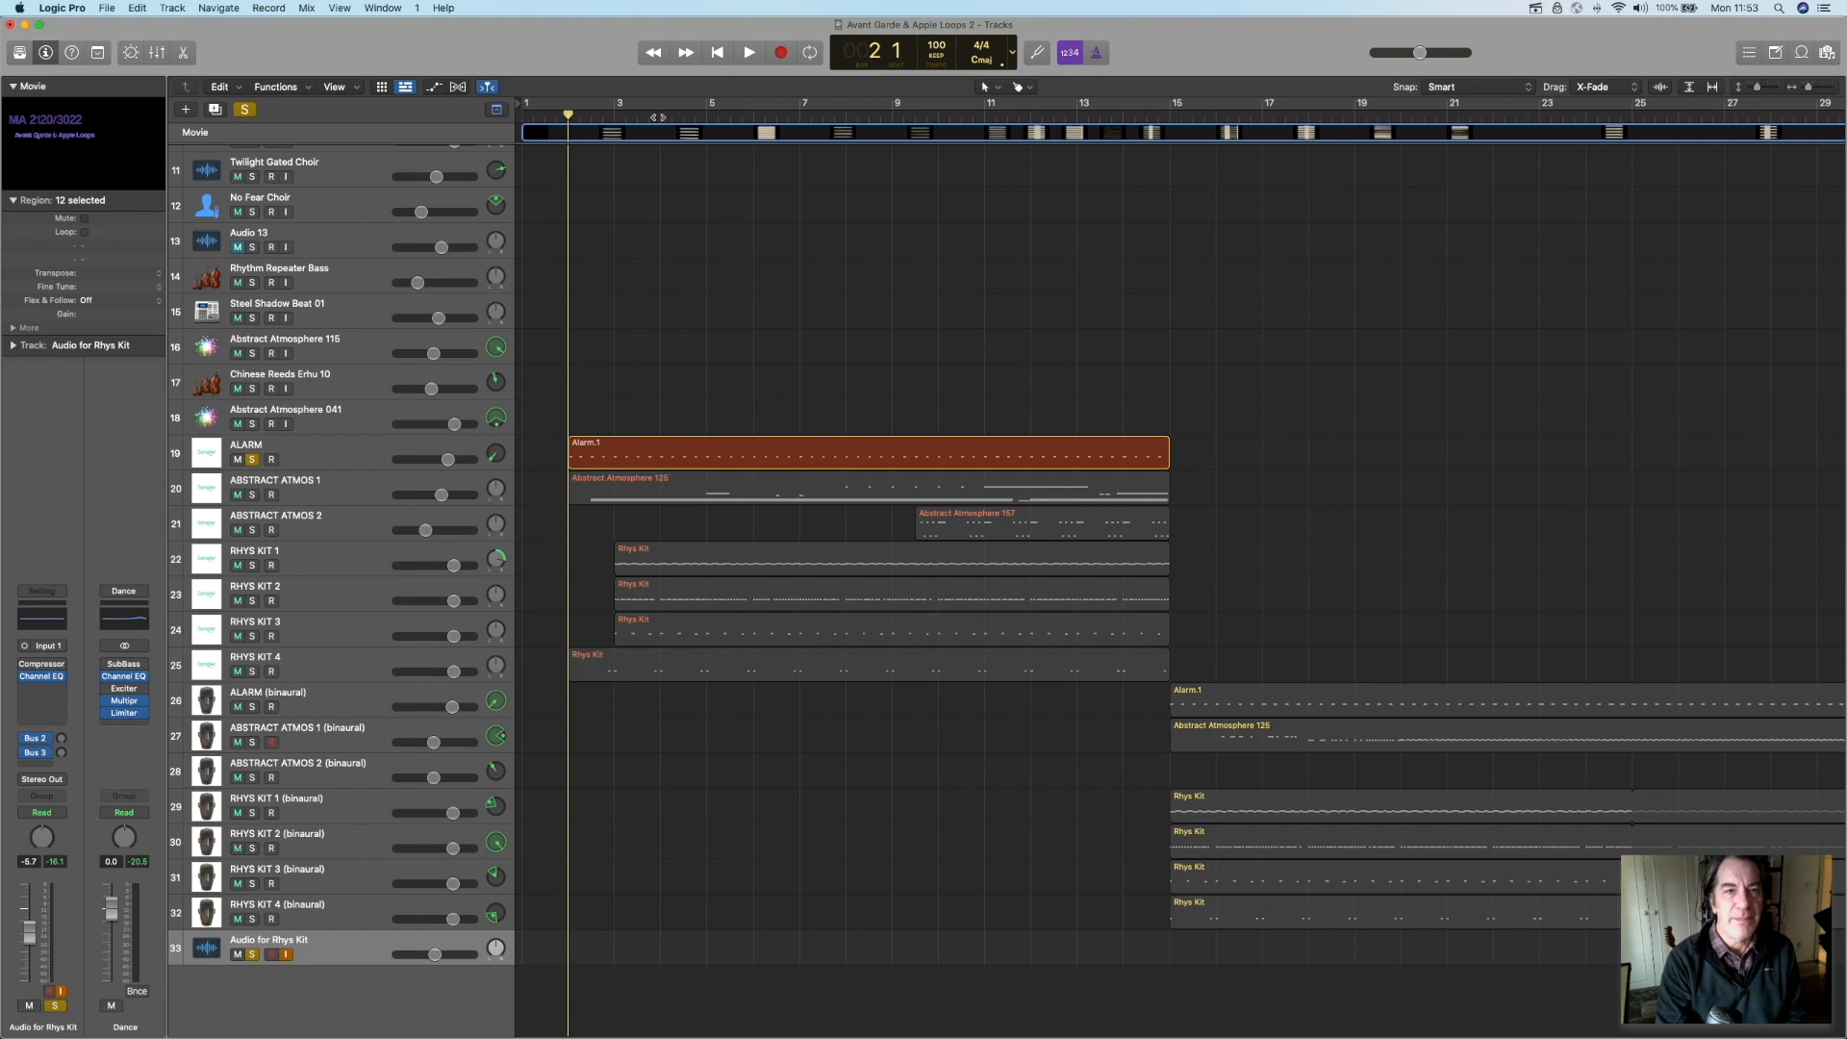
Split the Alarm.1 region on the ALARM track at bar 4 with the Scissors Tool
click(660, 115)
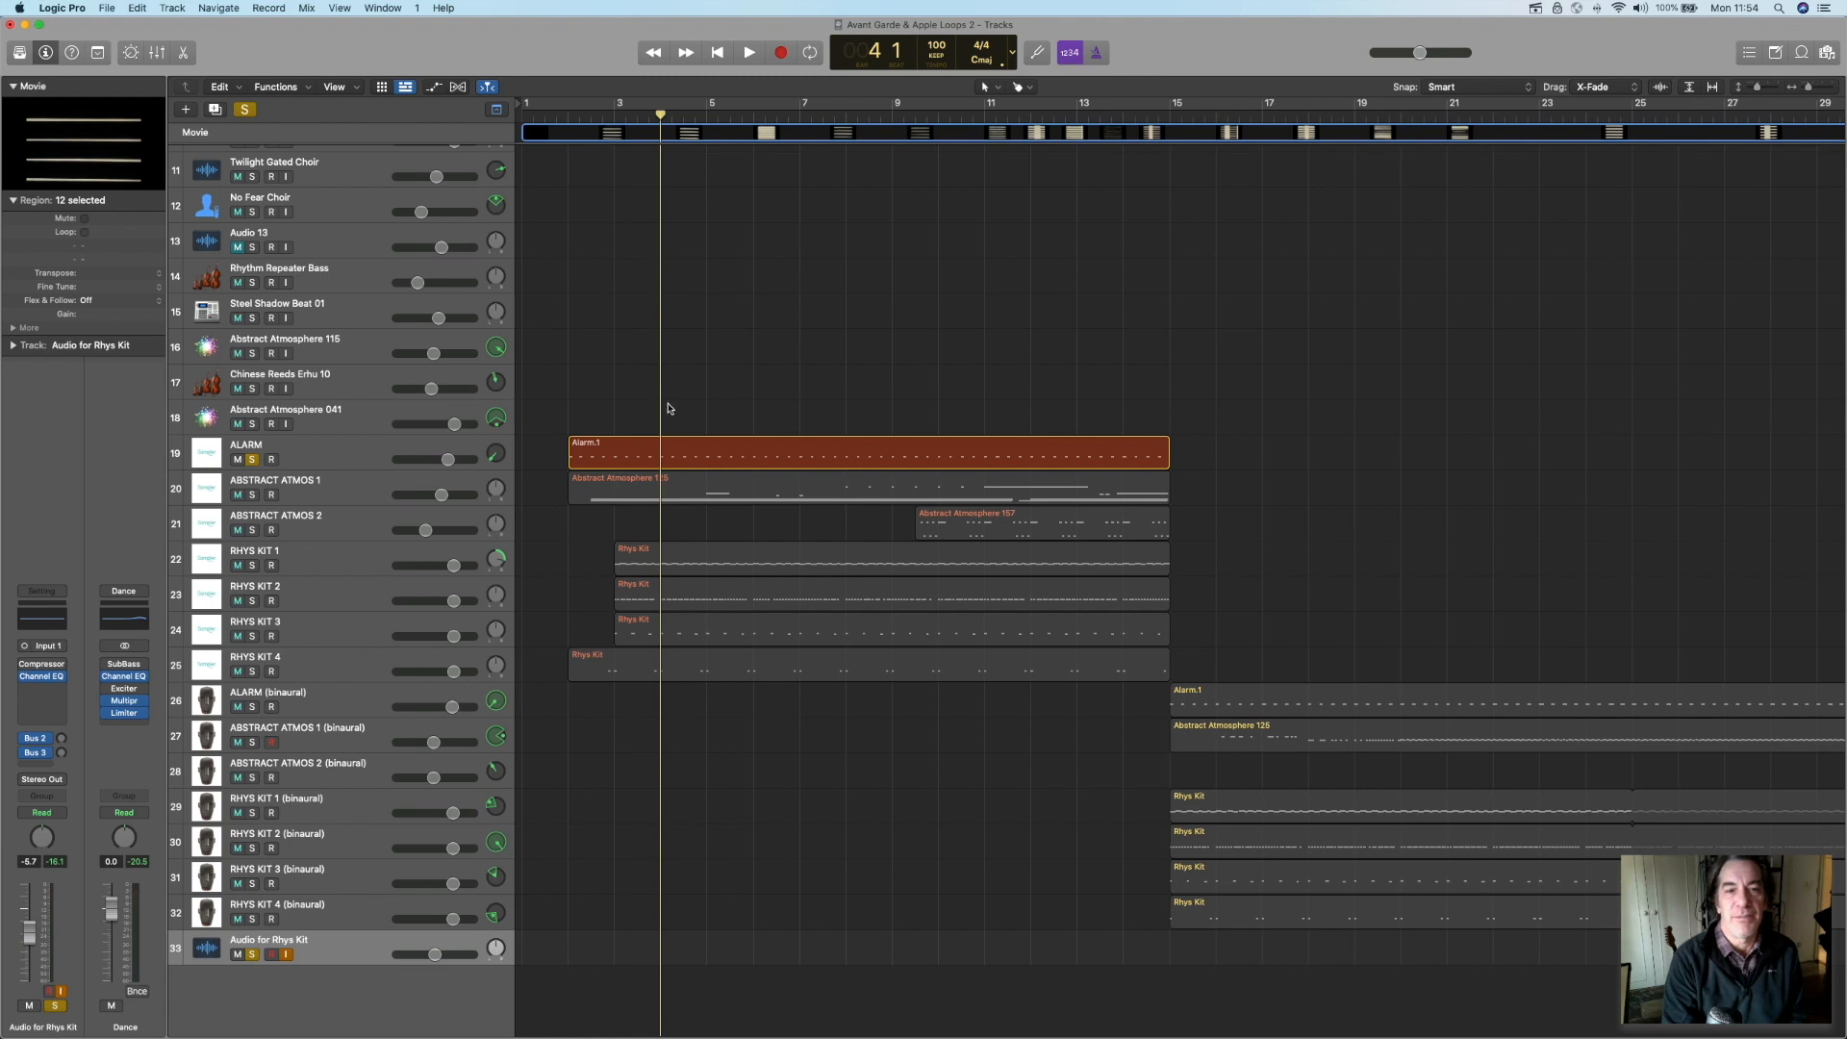
click(1025, 89)
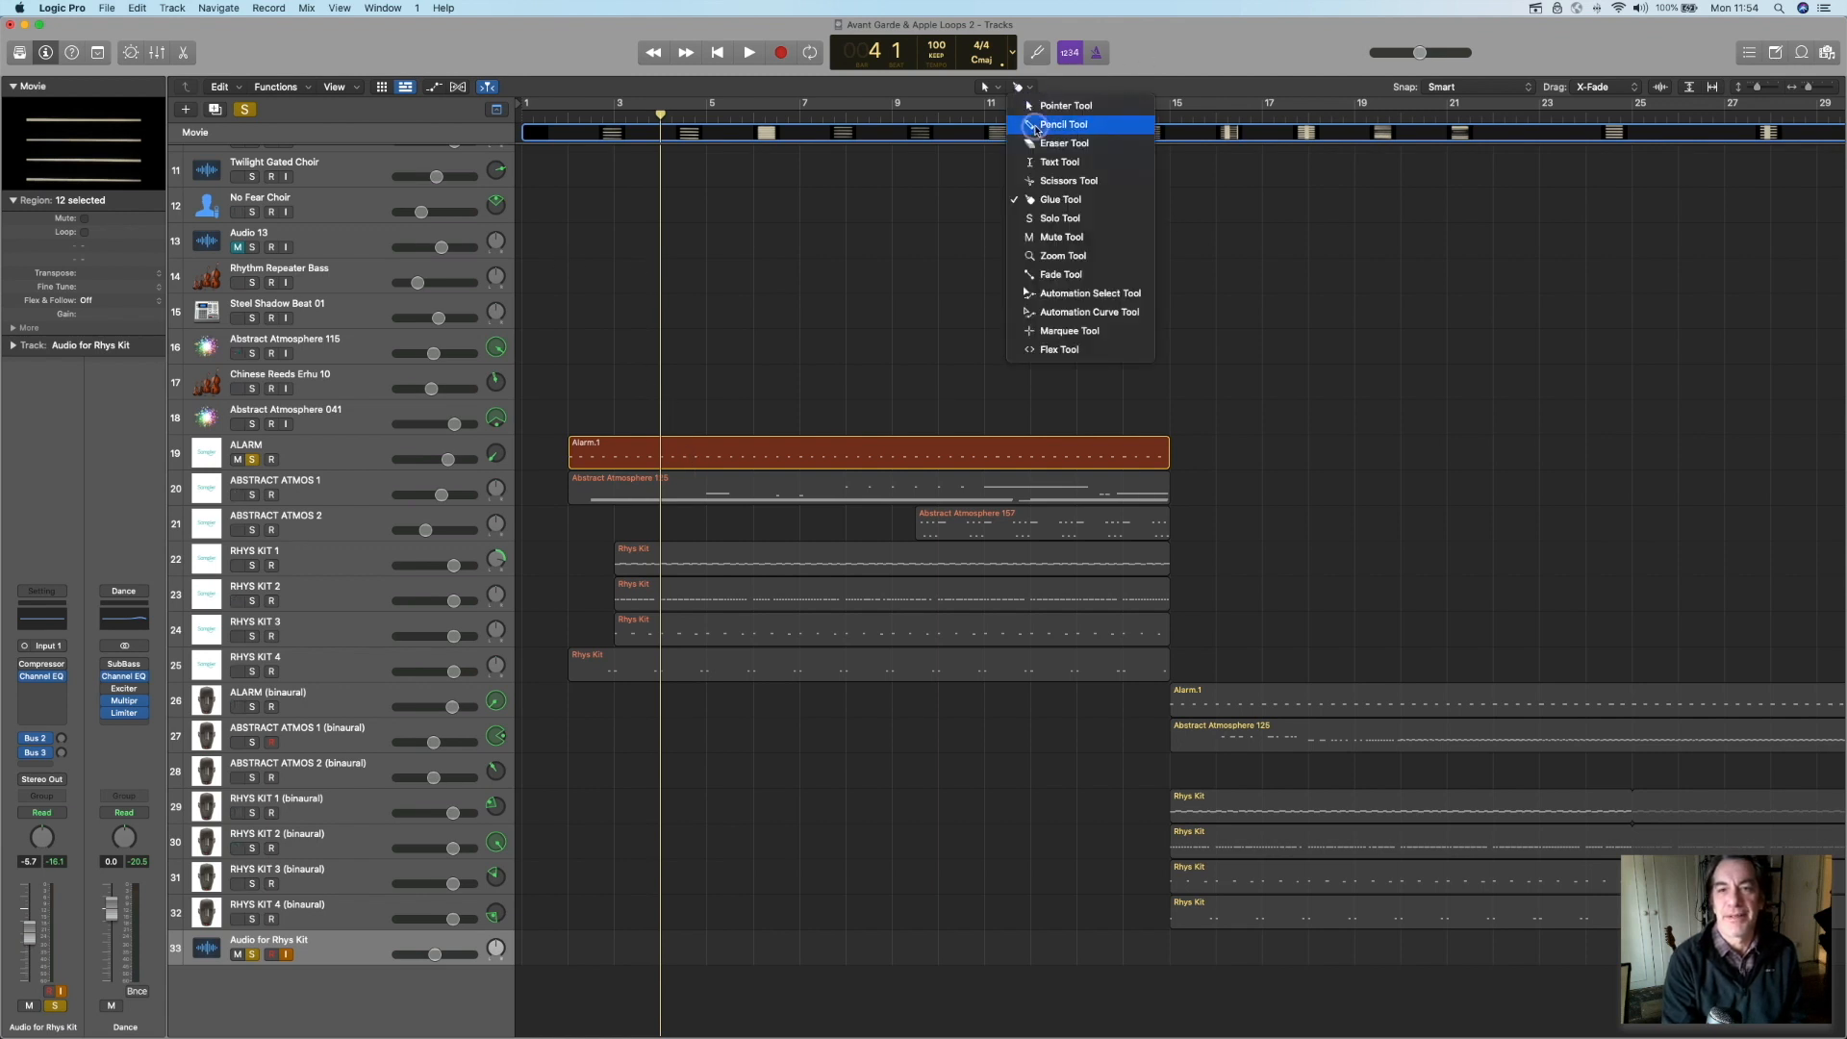
click(1072, 180)
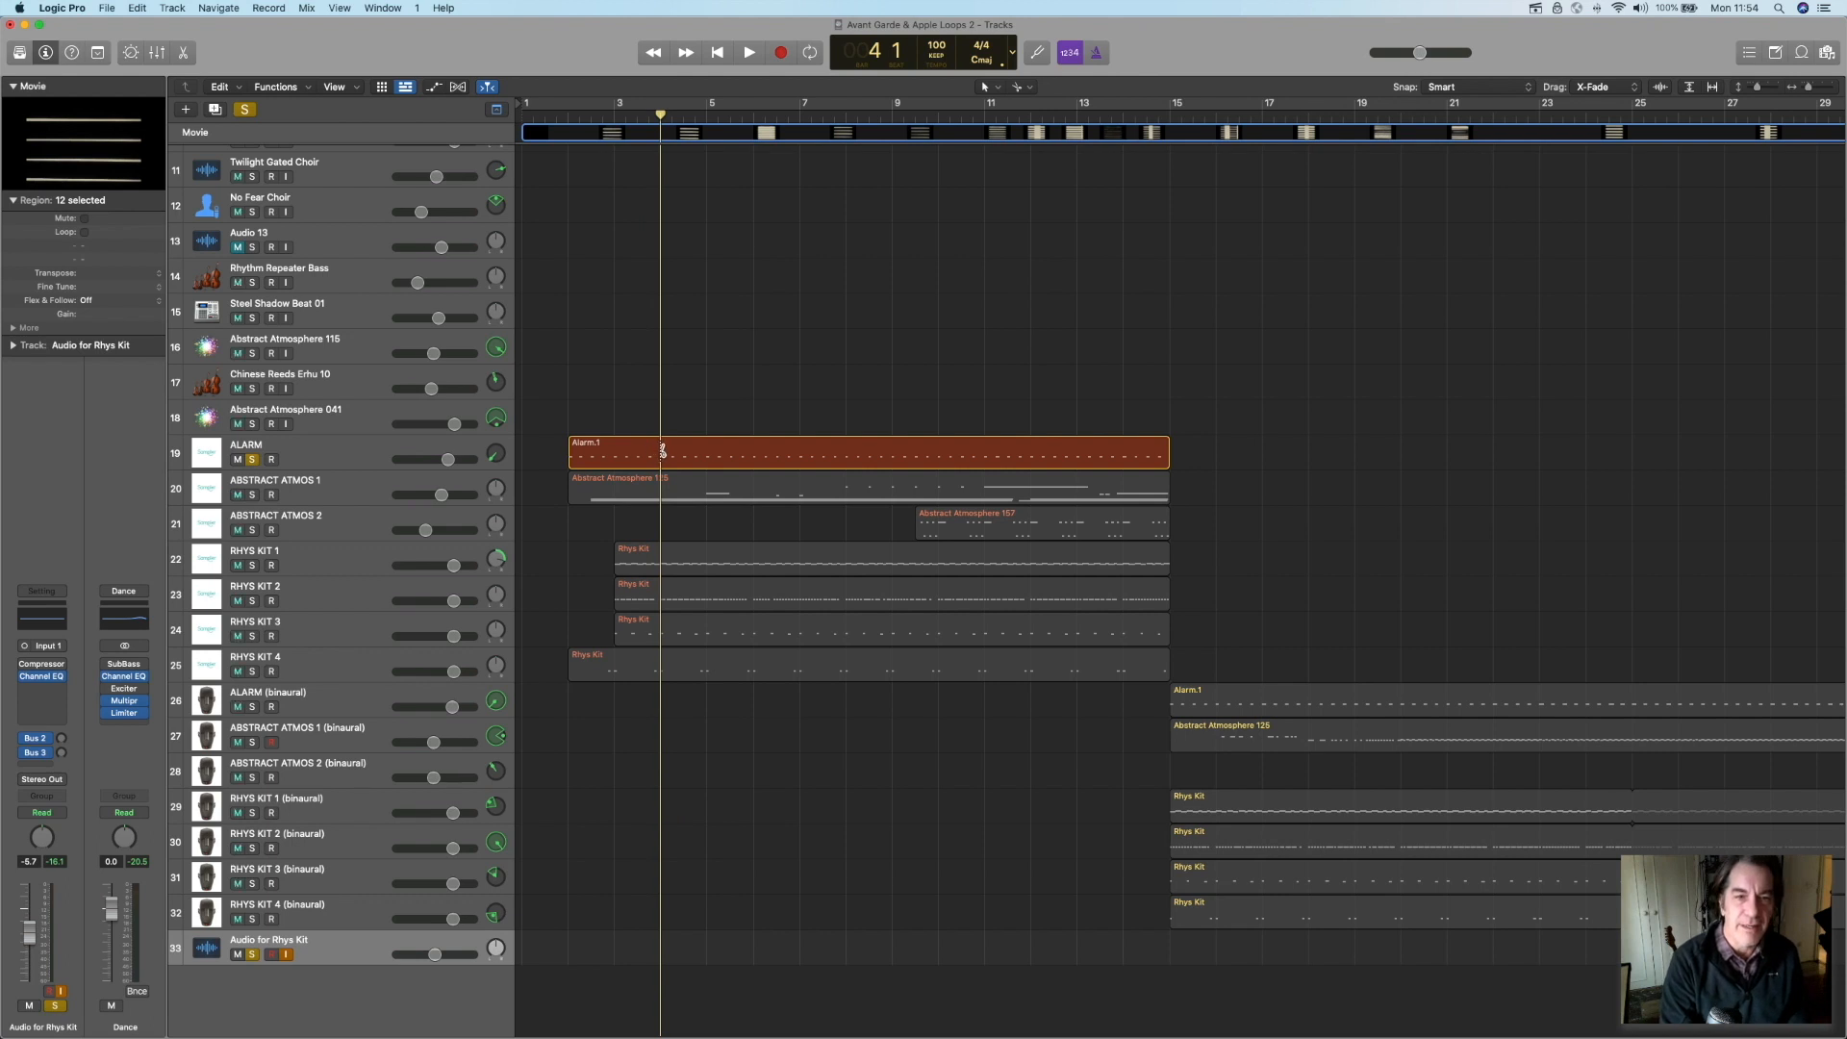
super+click(662, 450)
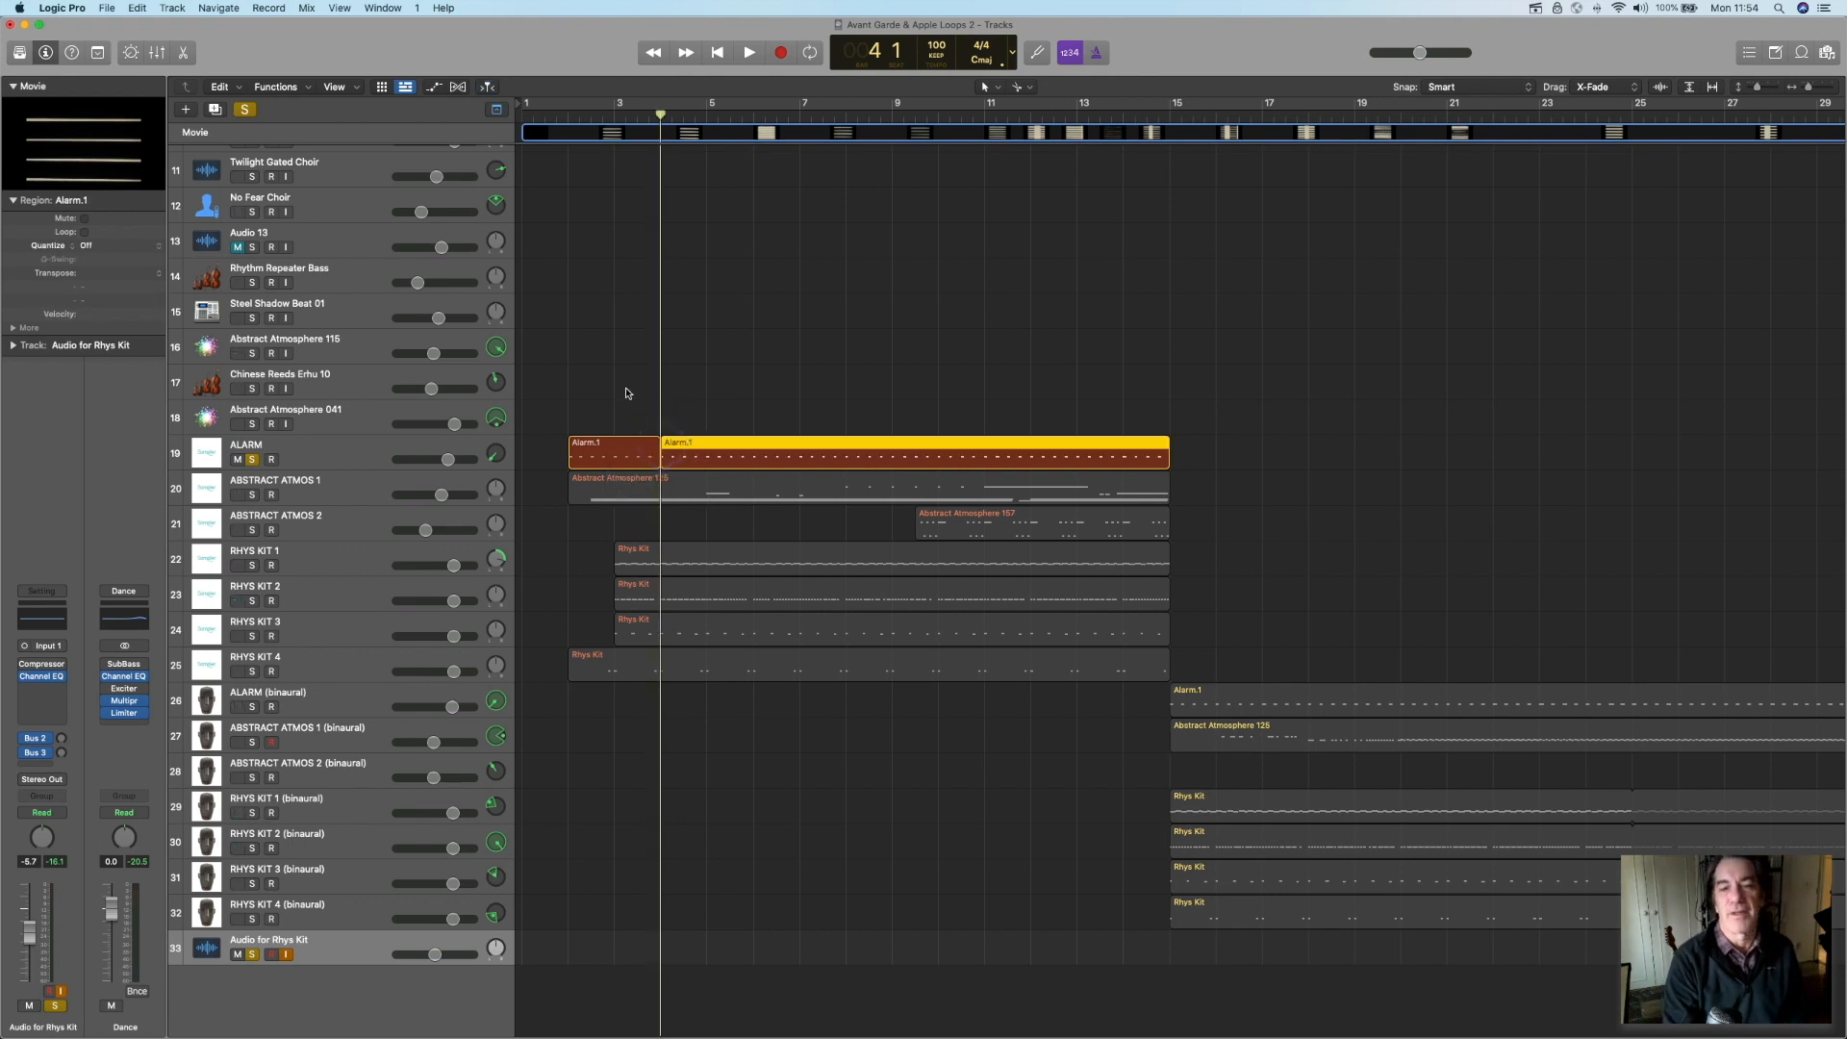
Start adding the first Alarm.1 section, before bar 4, to the loop library
click(605, 458)
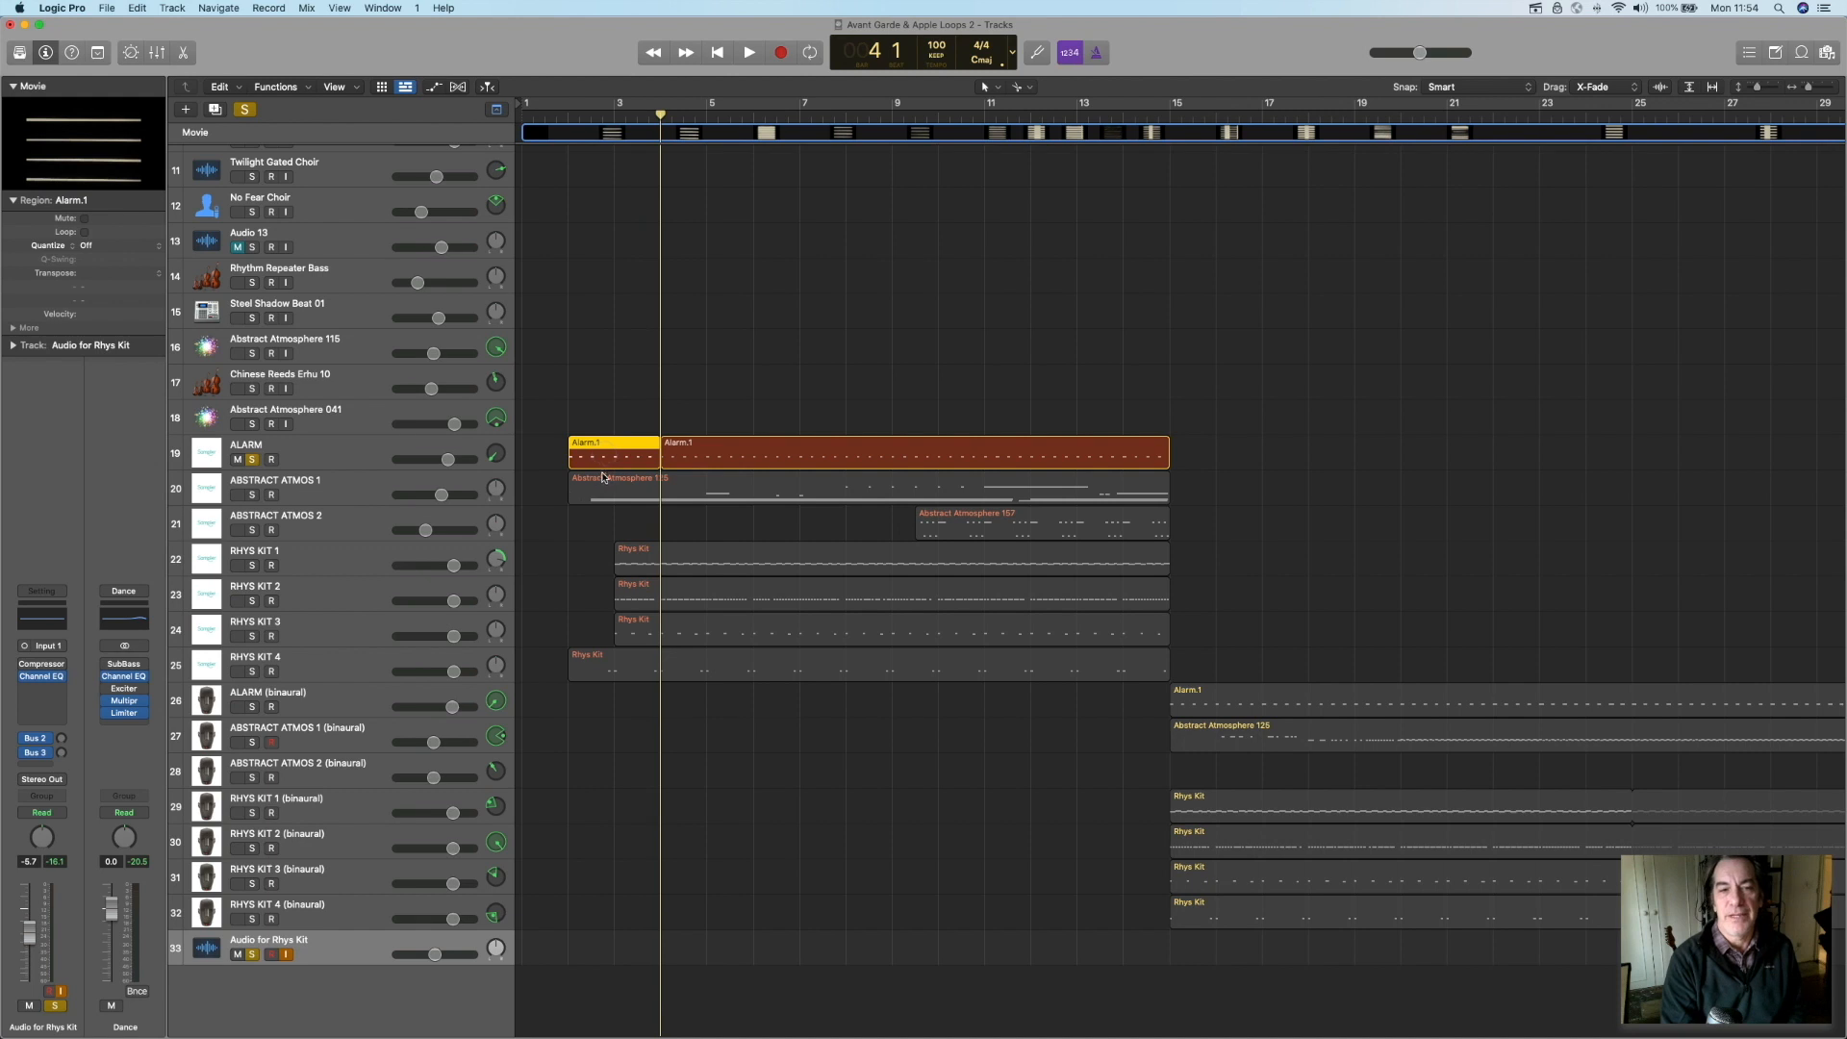
scroll(608, 460, right, 1)
right_click(607, 460)
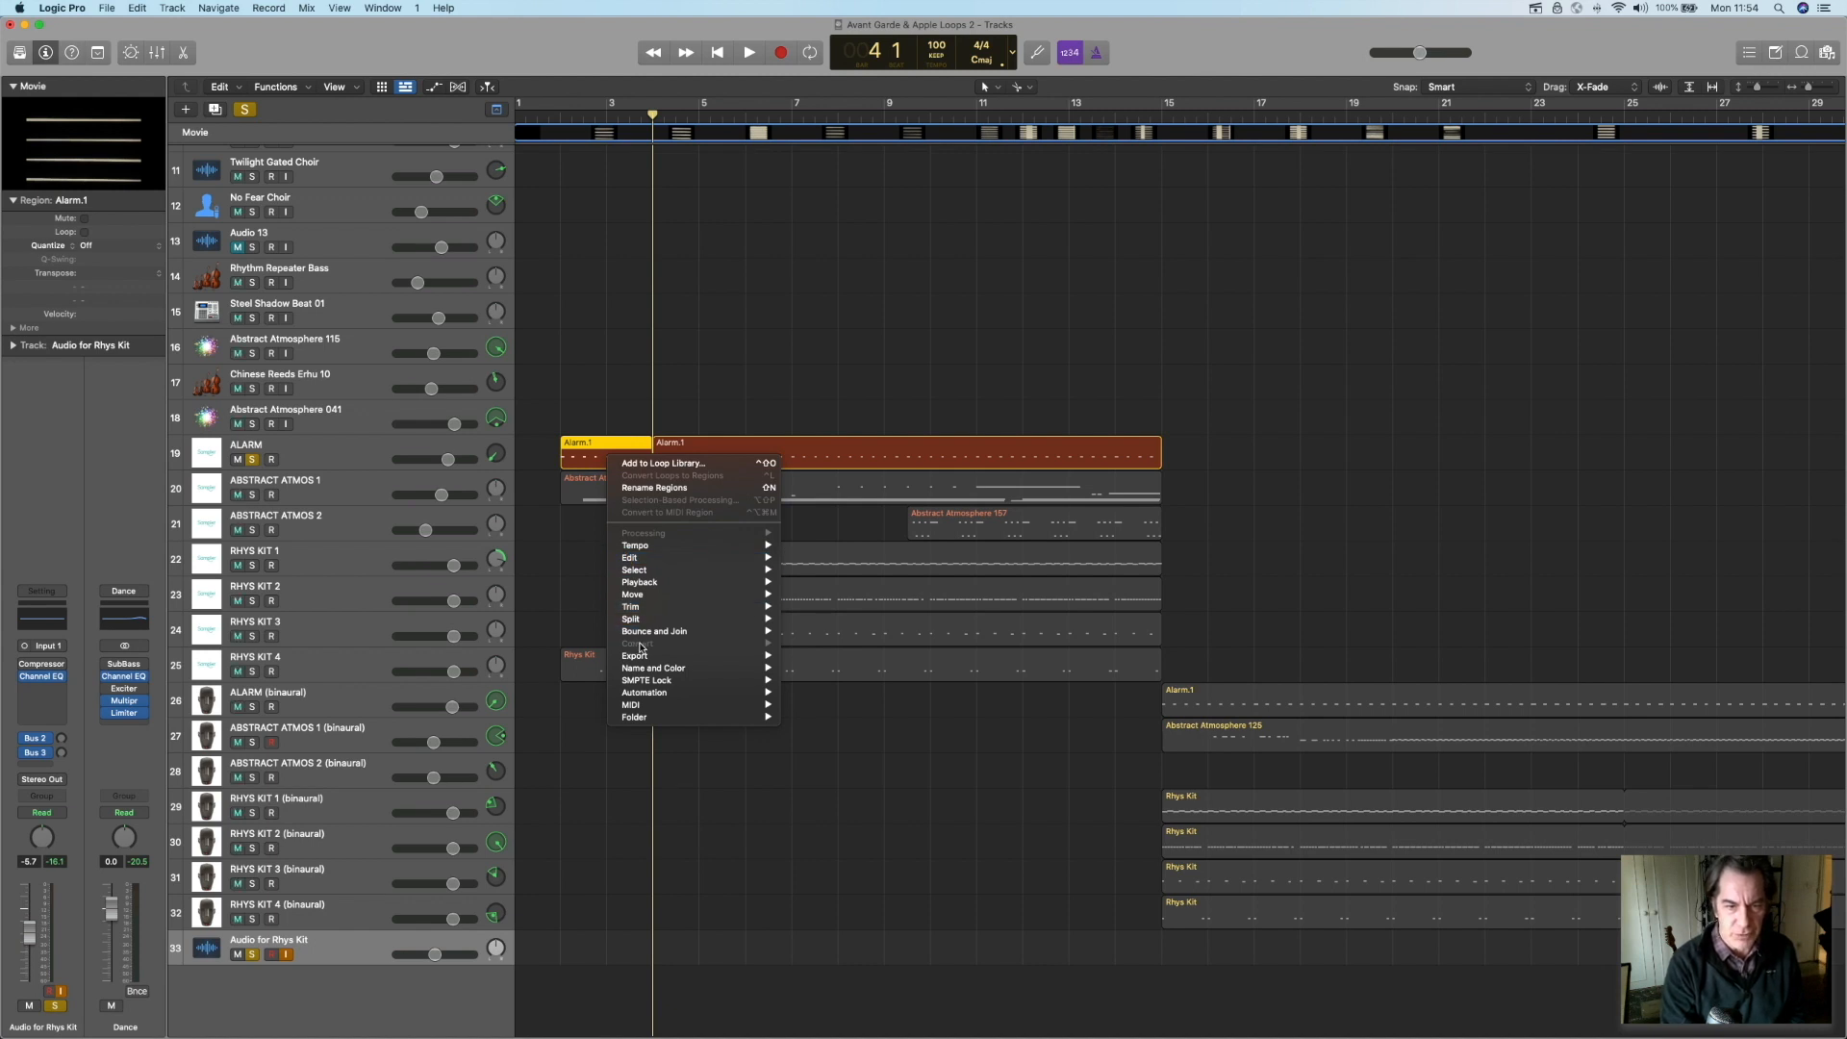
mouse_move(654, 595)
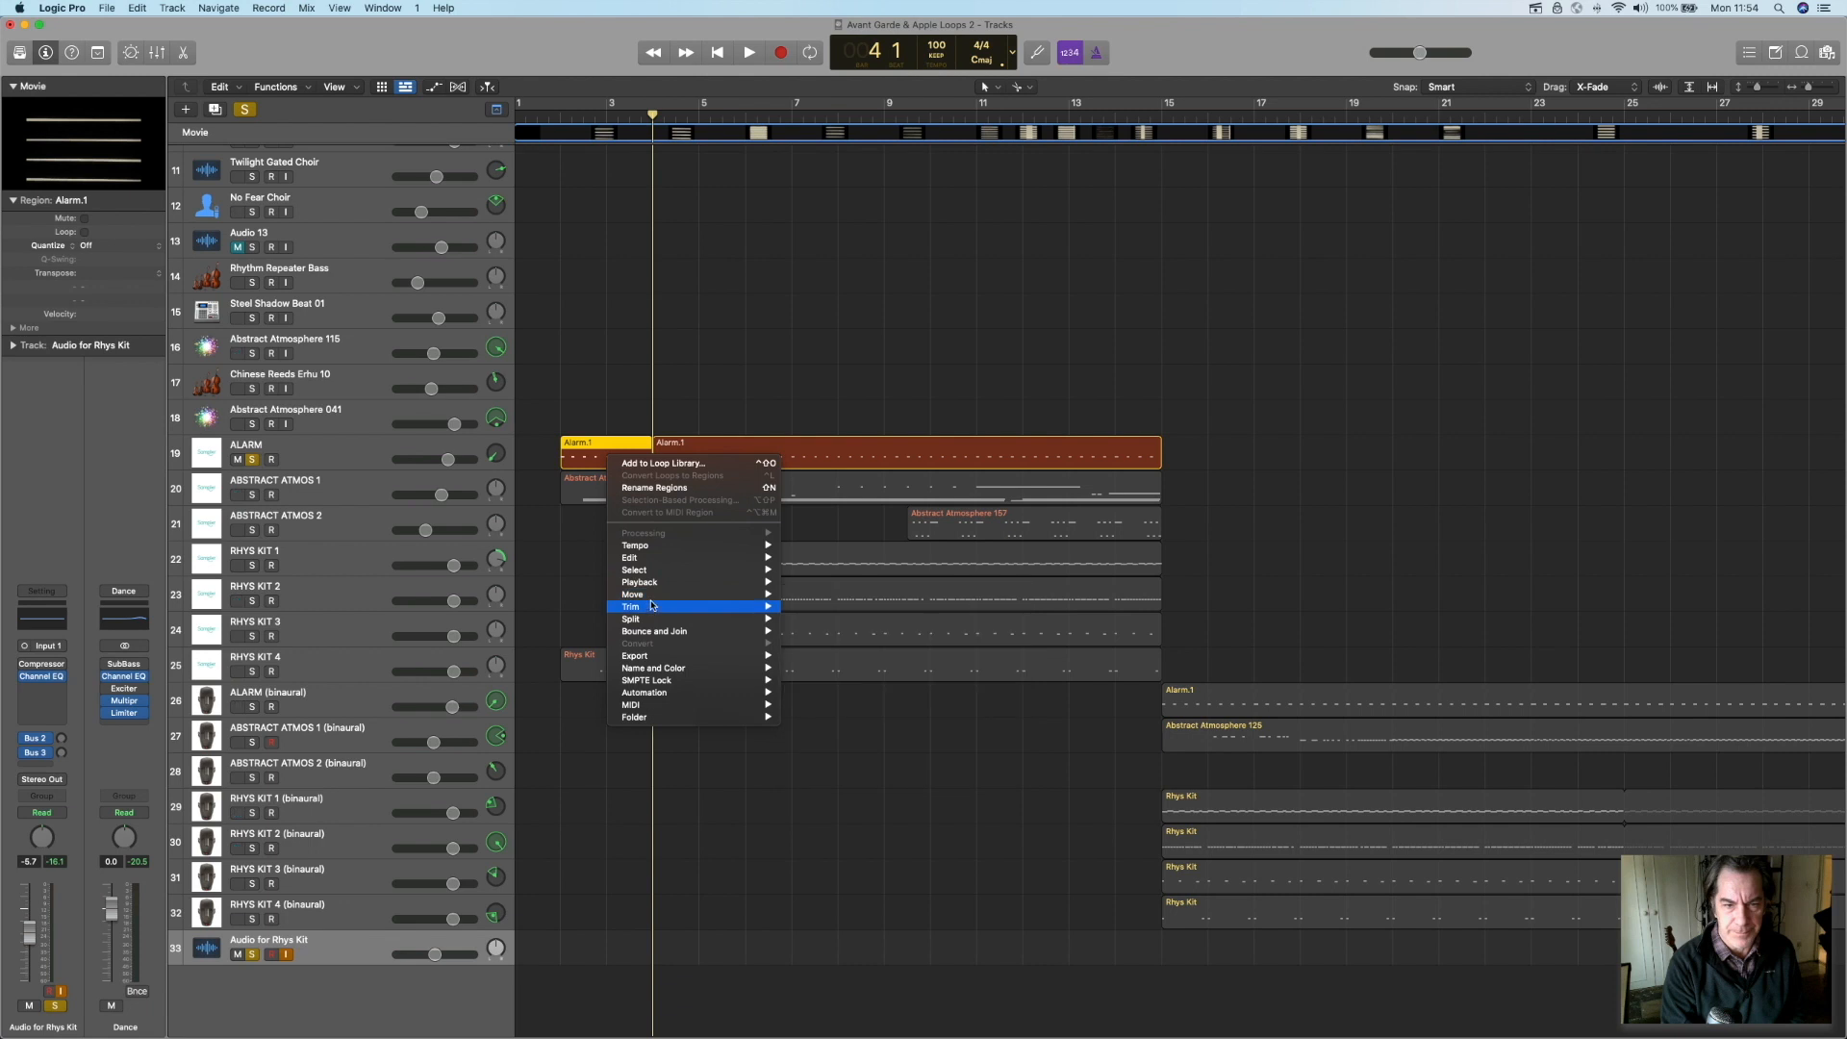
mouse_move(658, 667)
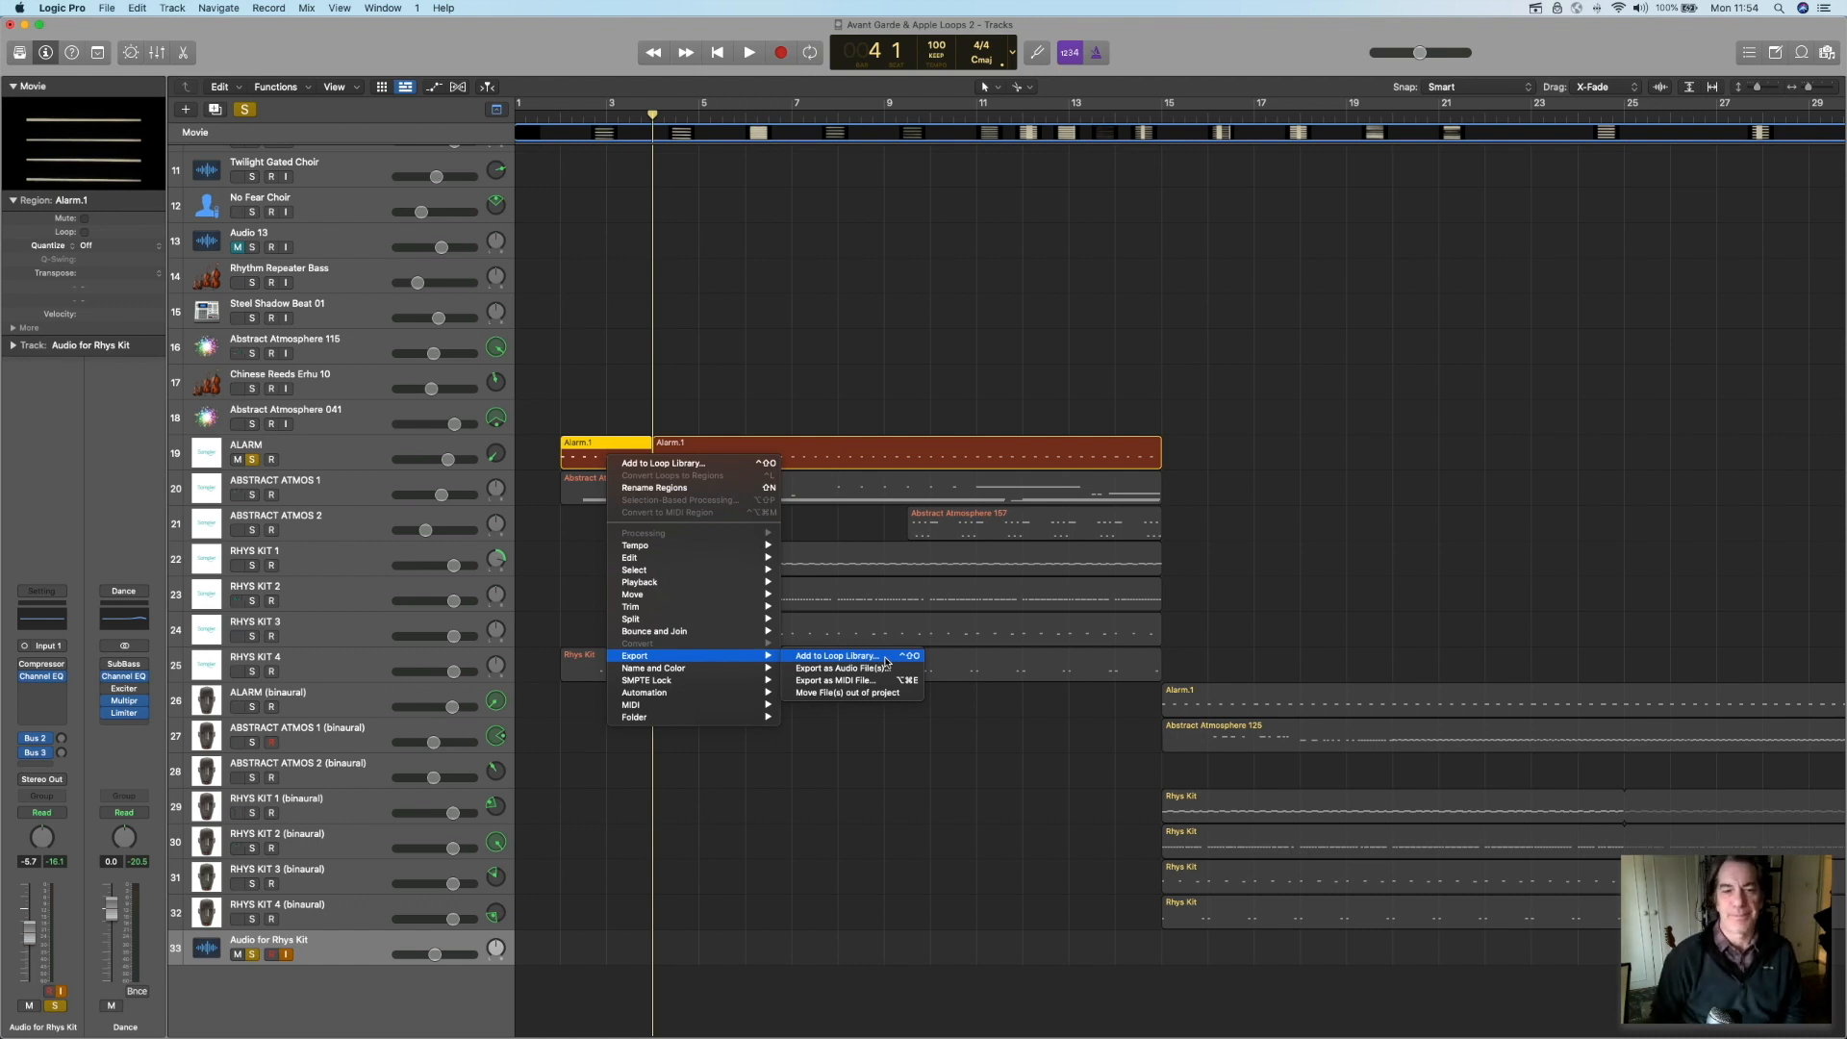
click(885, 658)
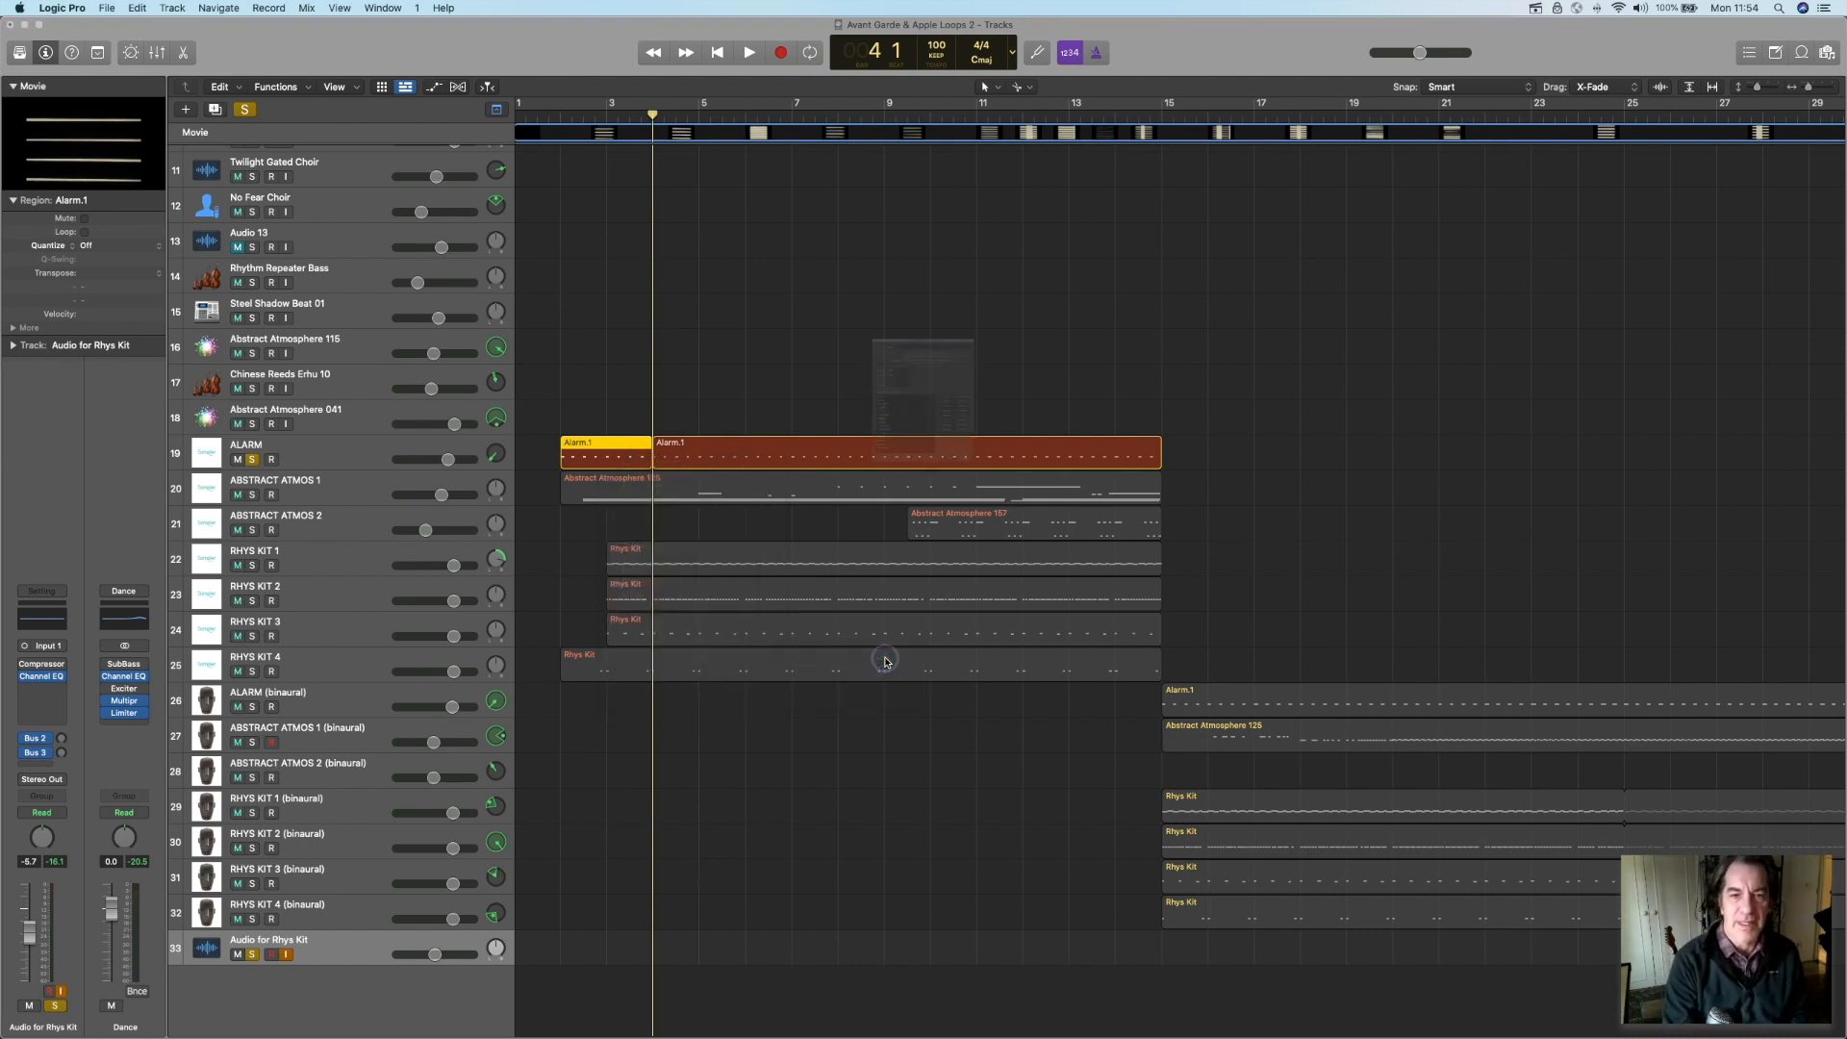
Name the new Apple Loop ALARM 1
drag(846, 152, 828, 162)
click(801, 189)
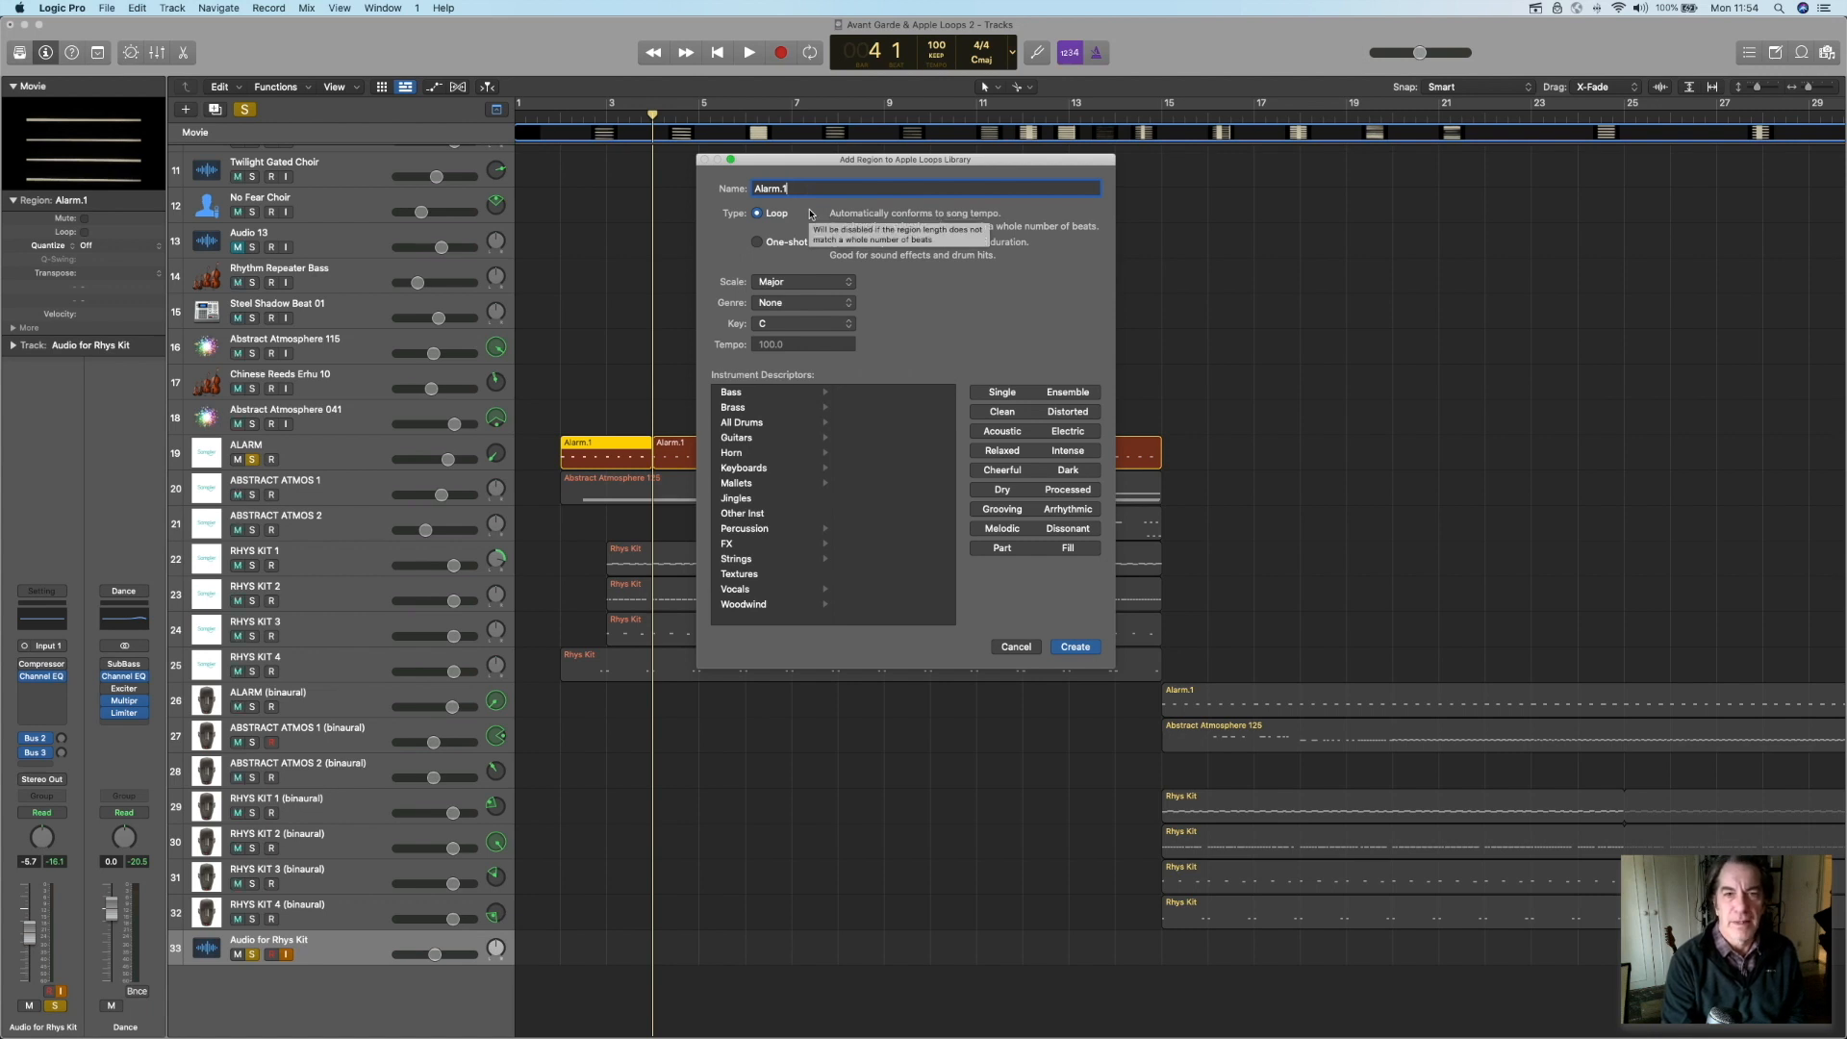
drag(803, 189, 718, 189)
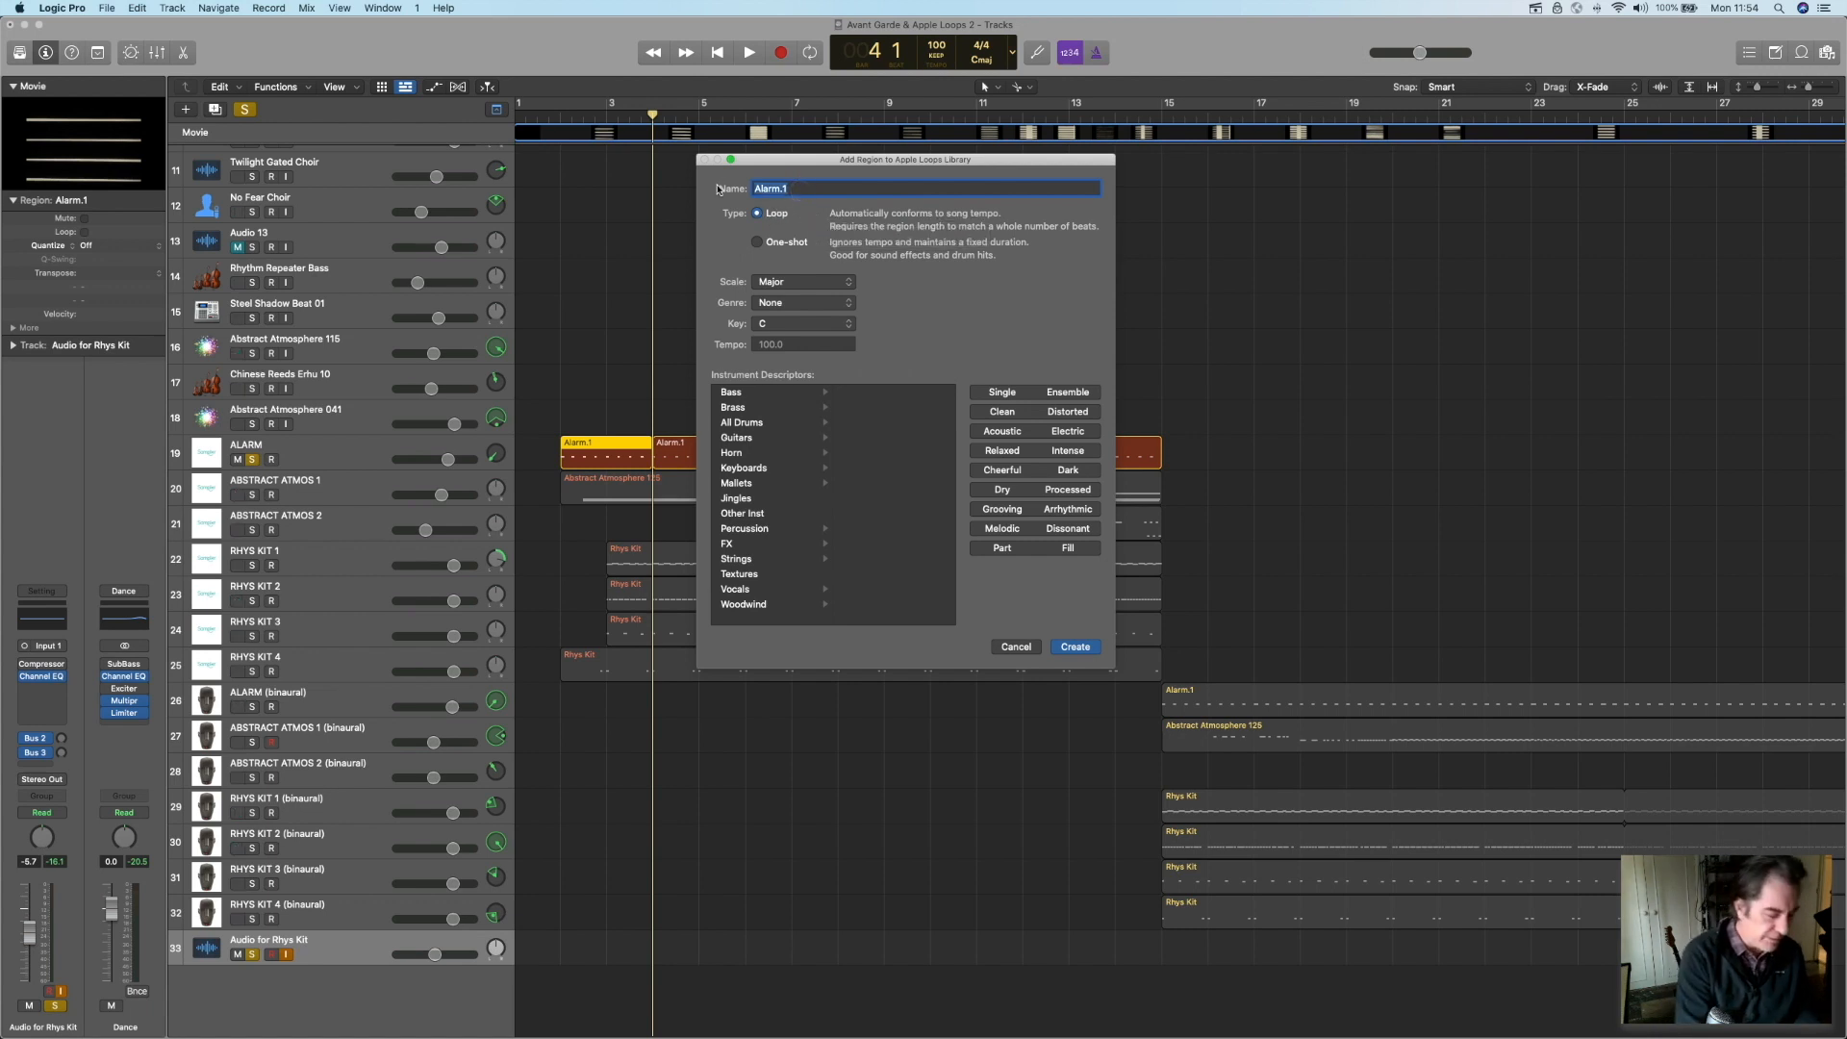
text(ALARM)
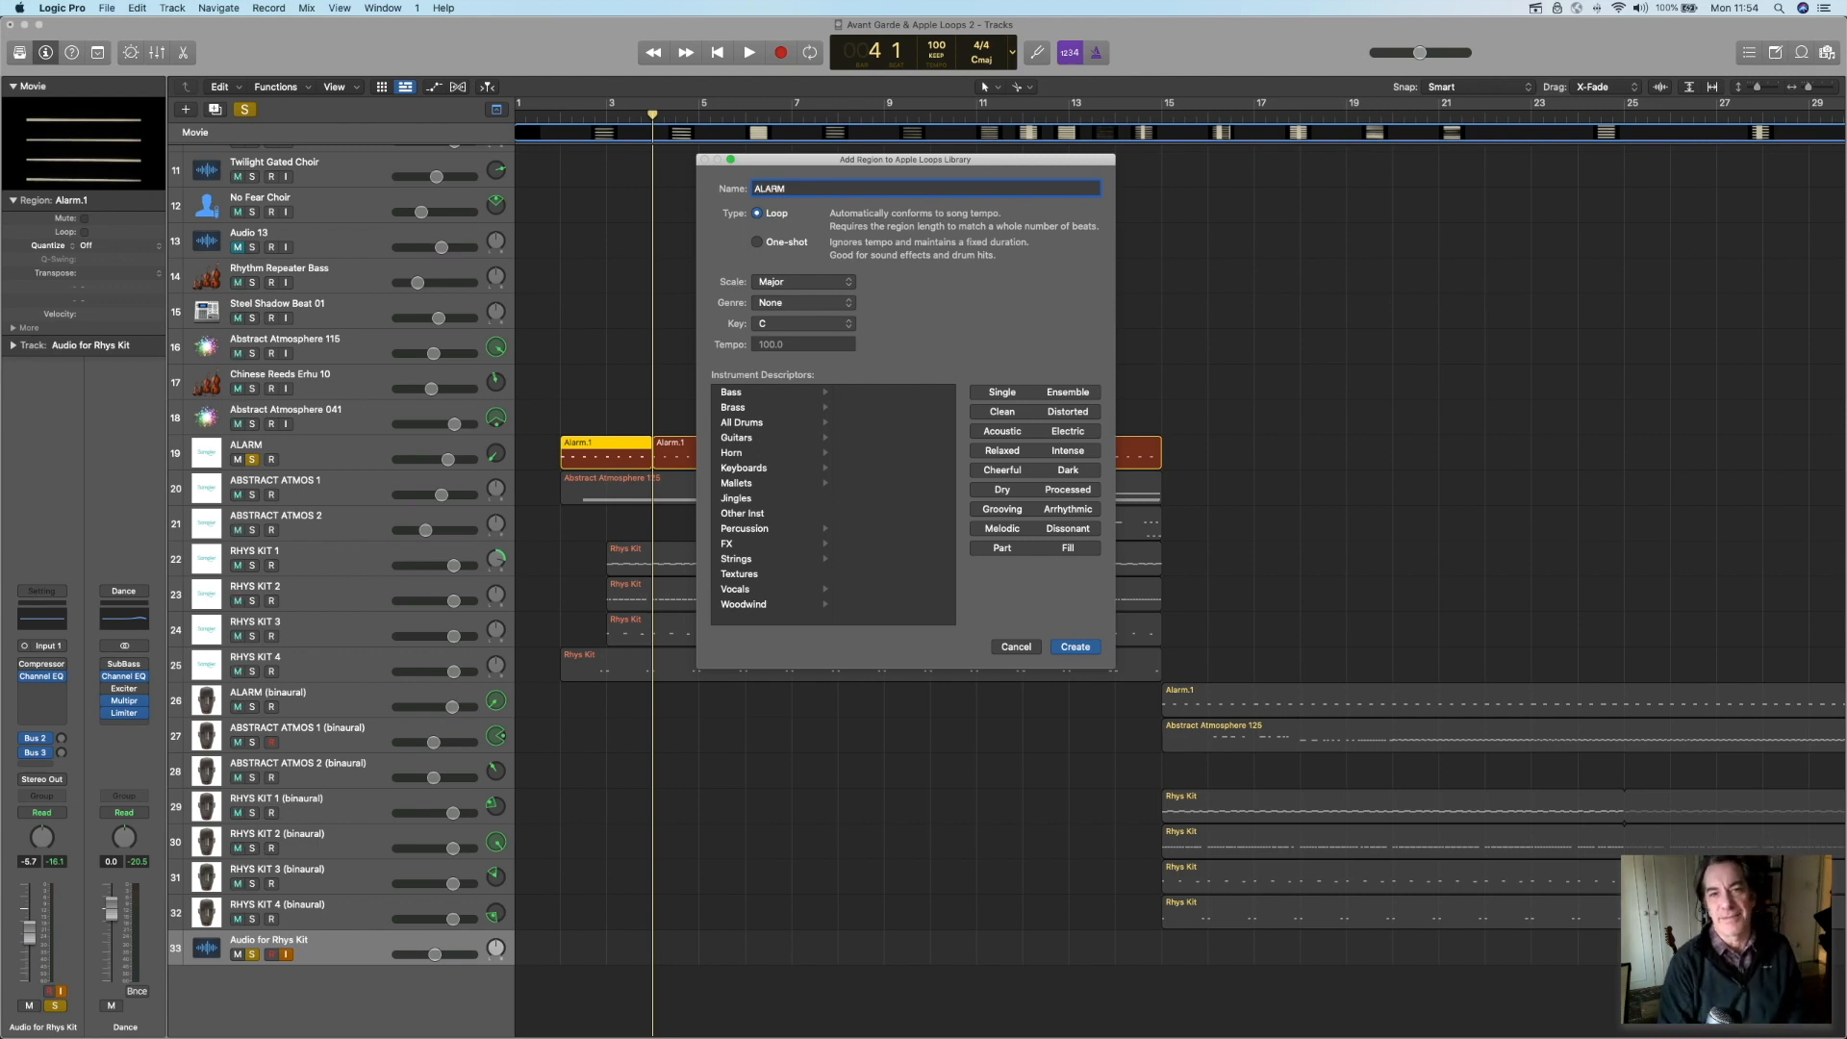
text( 1)
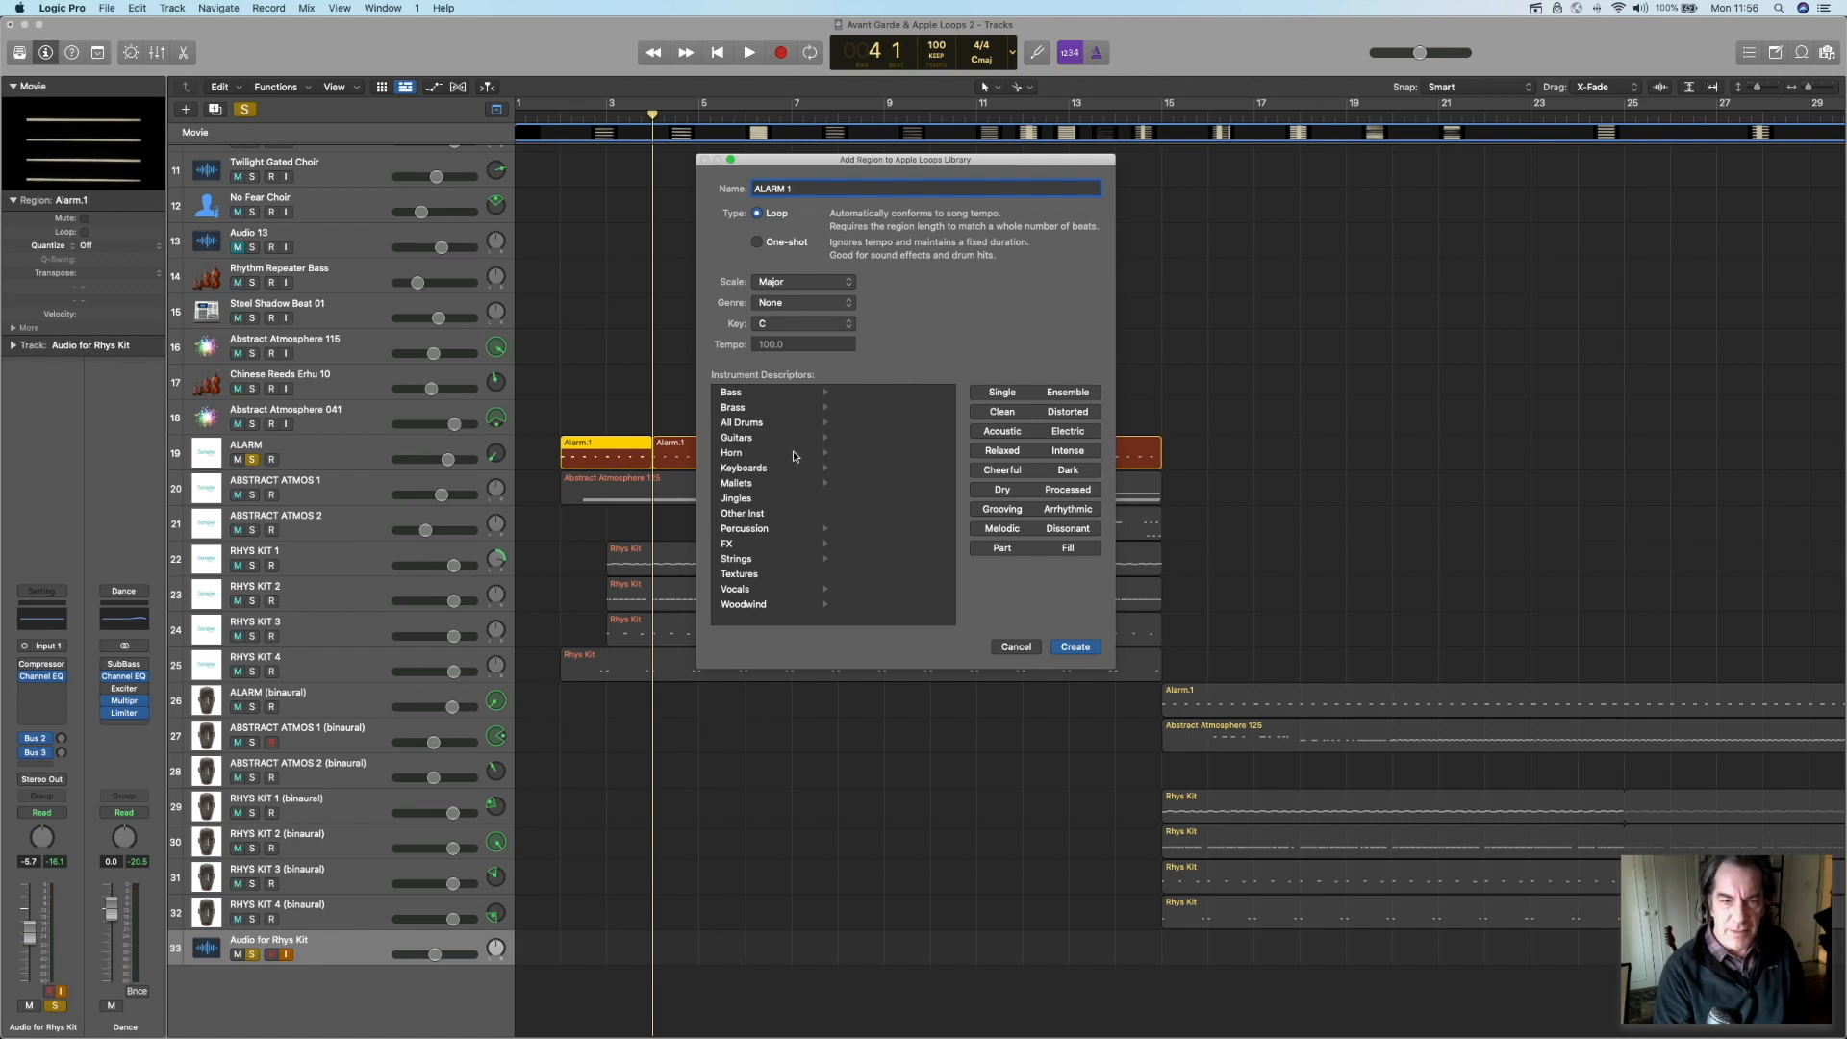
Tag the loop as FX > Machines with the Single descriptor and create it
click(755, 544)
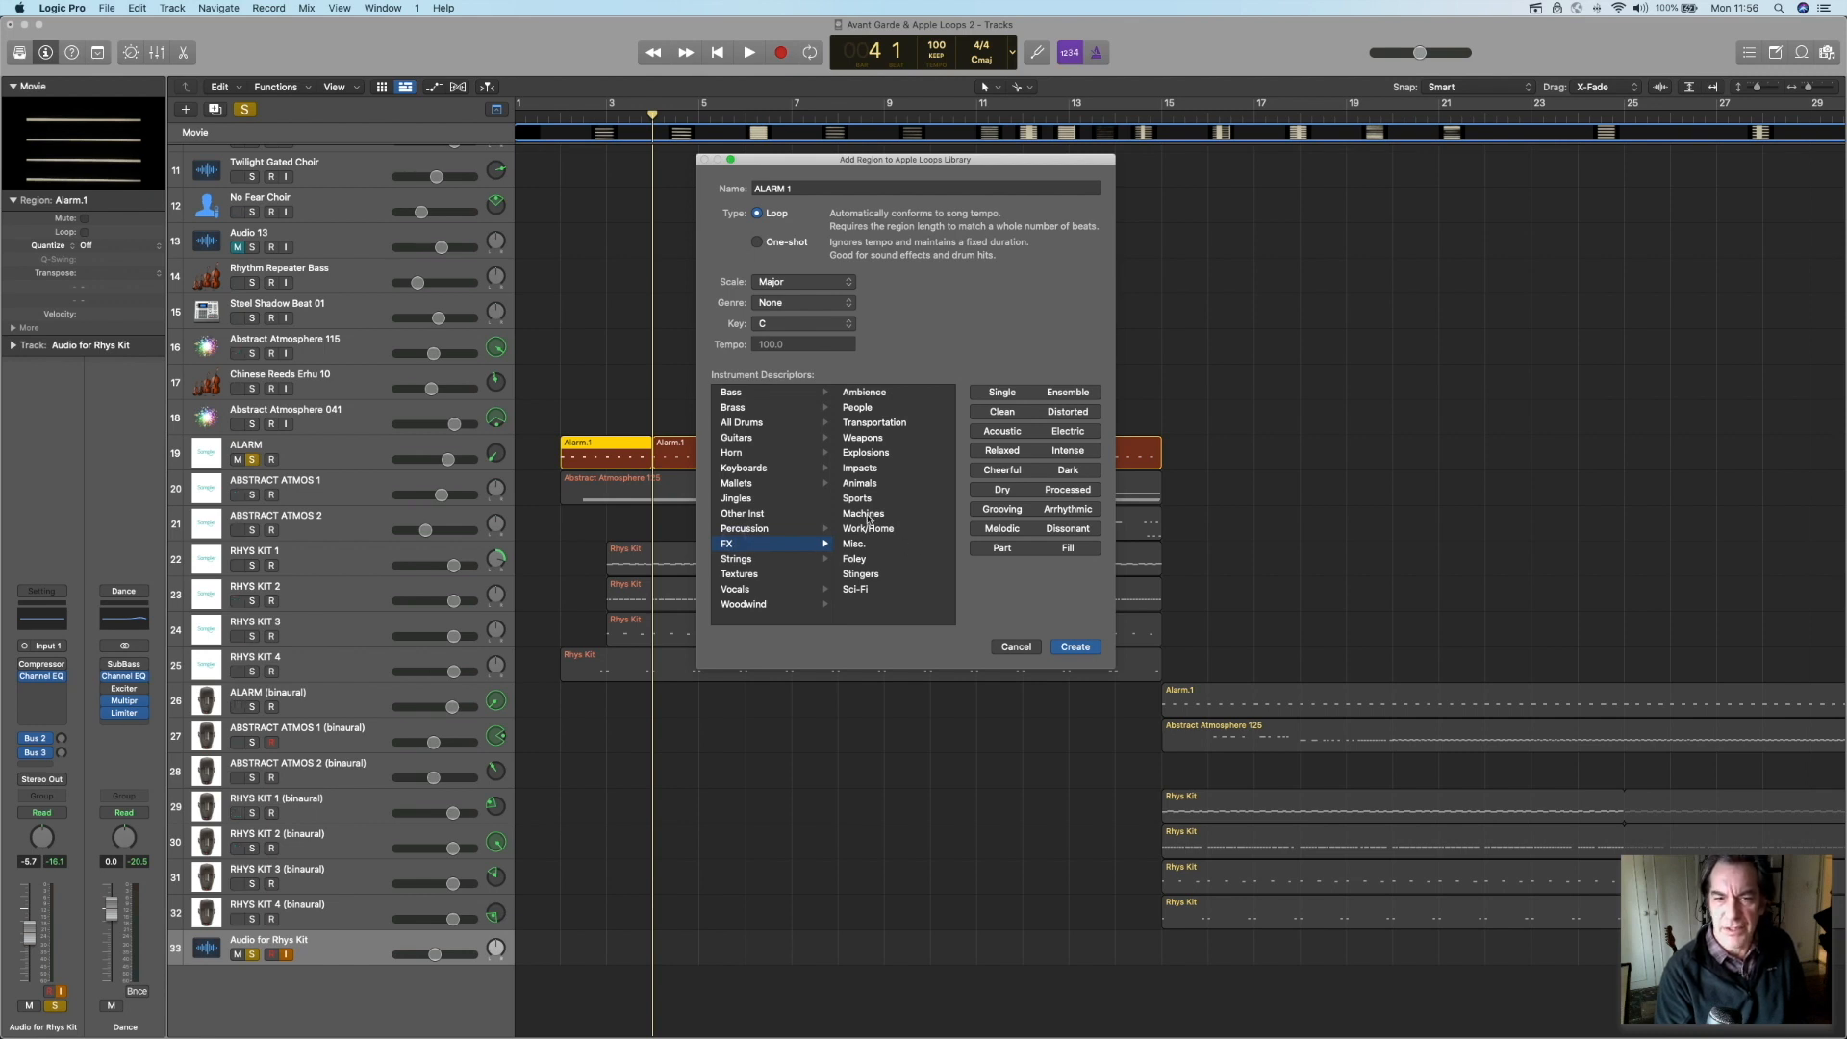
click(865, 513)
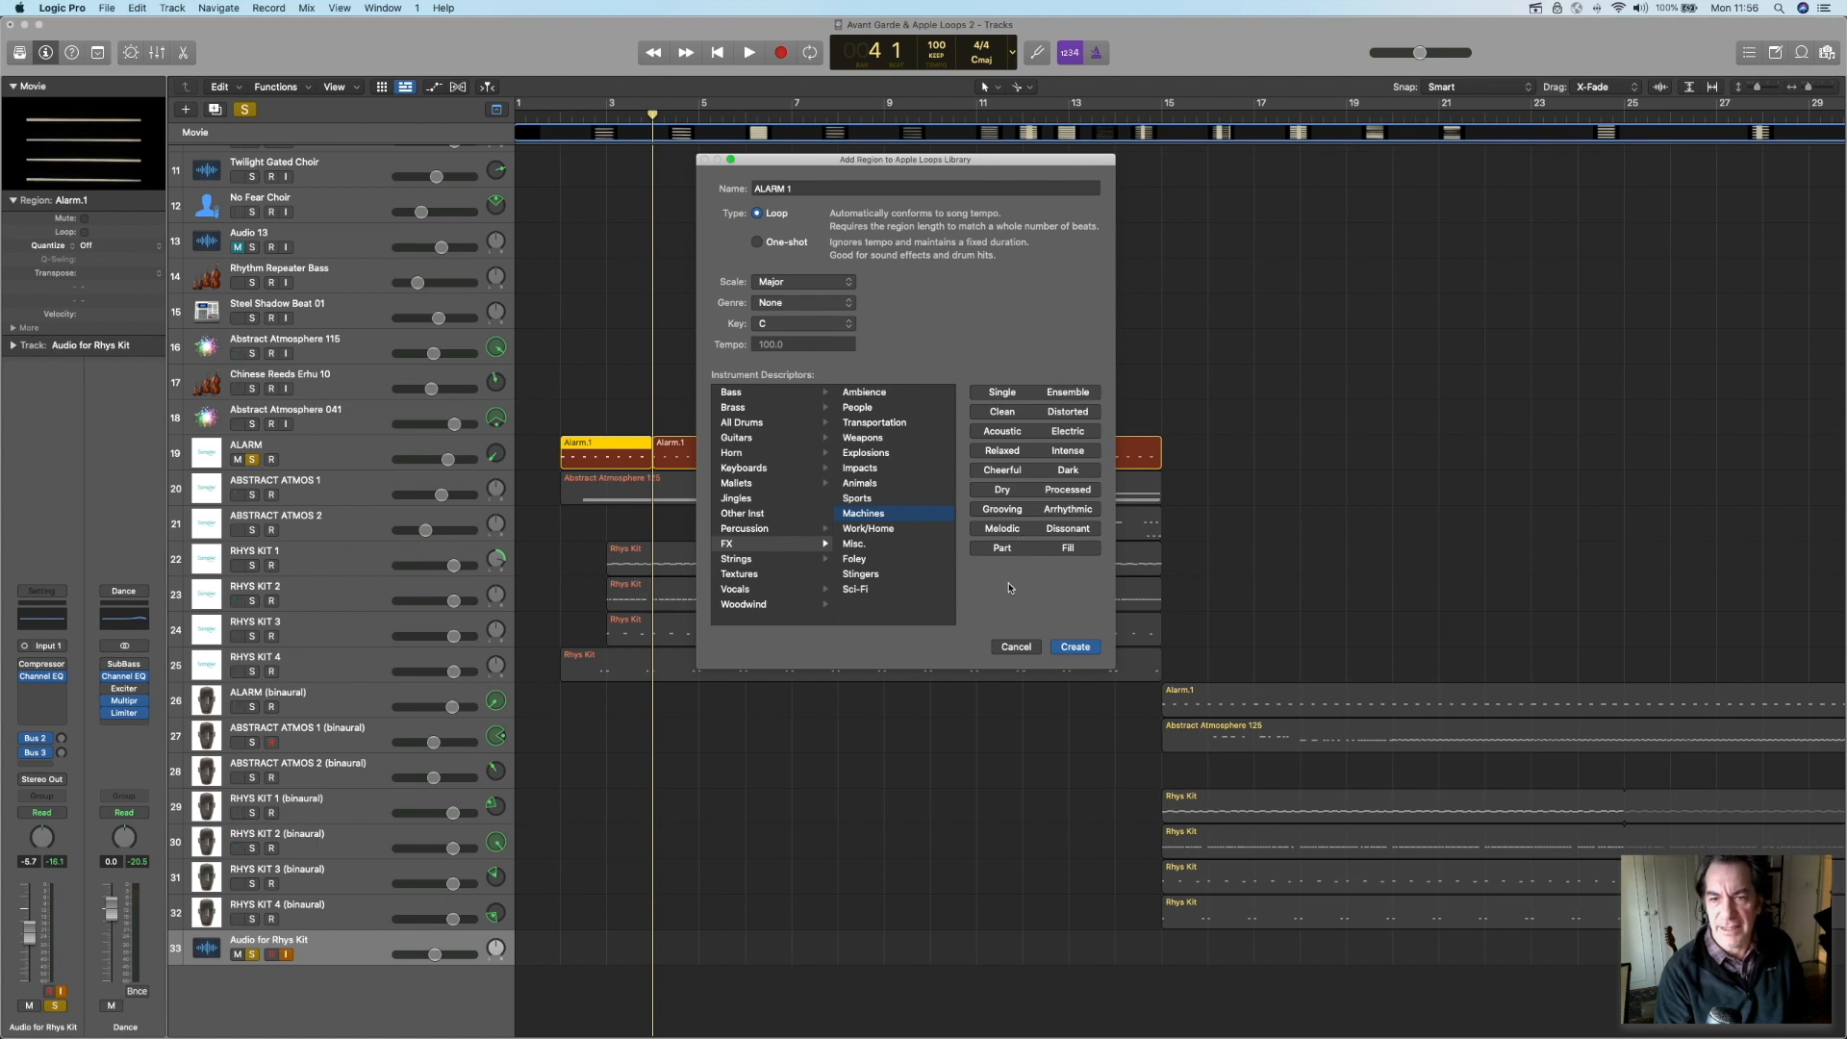
click(1007, 393)
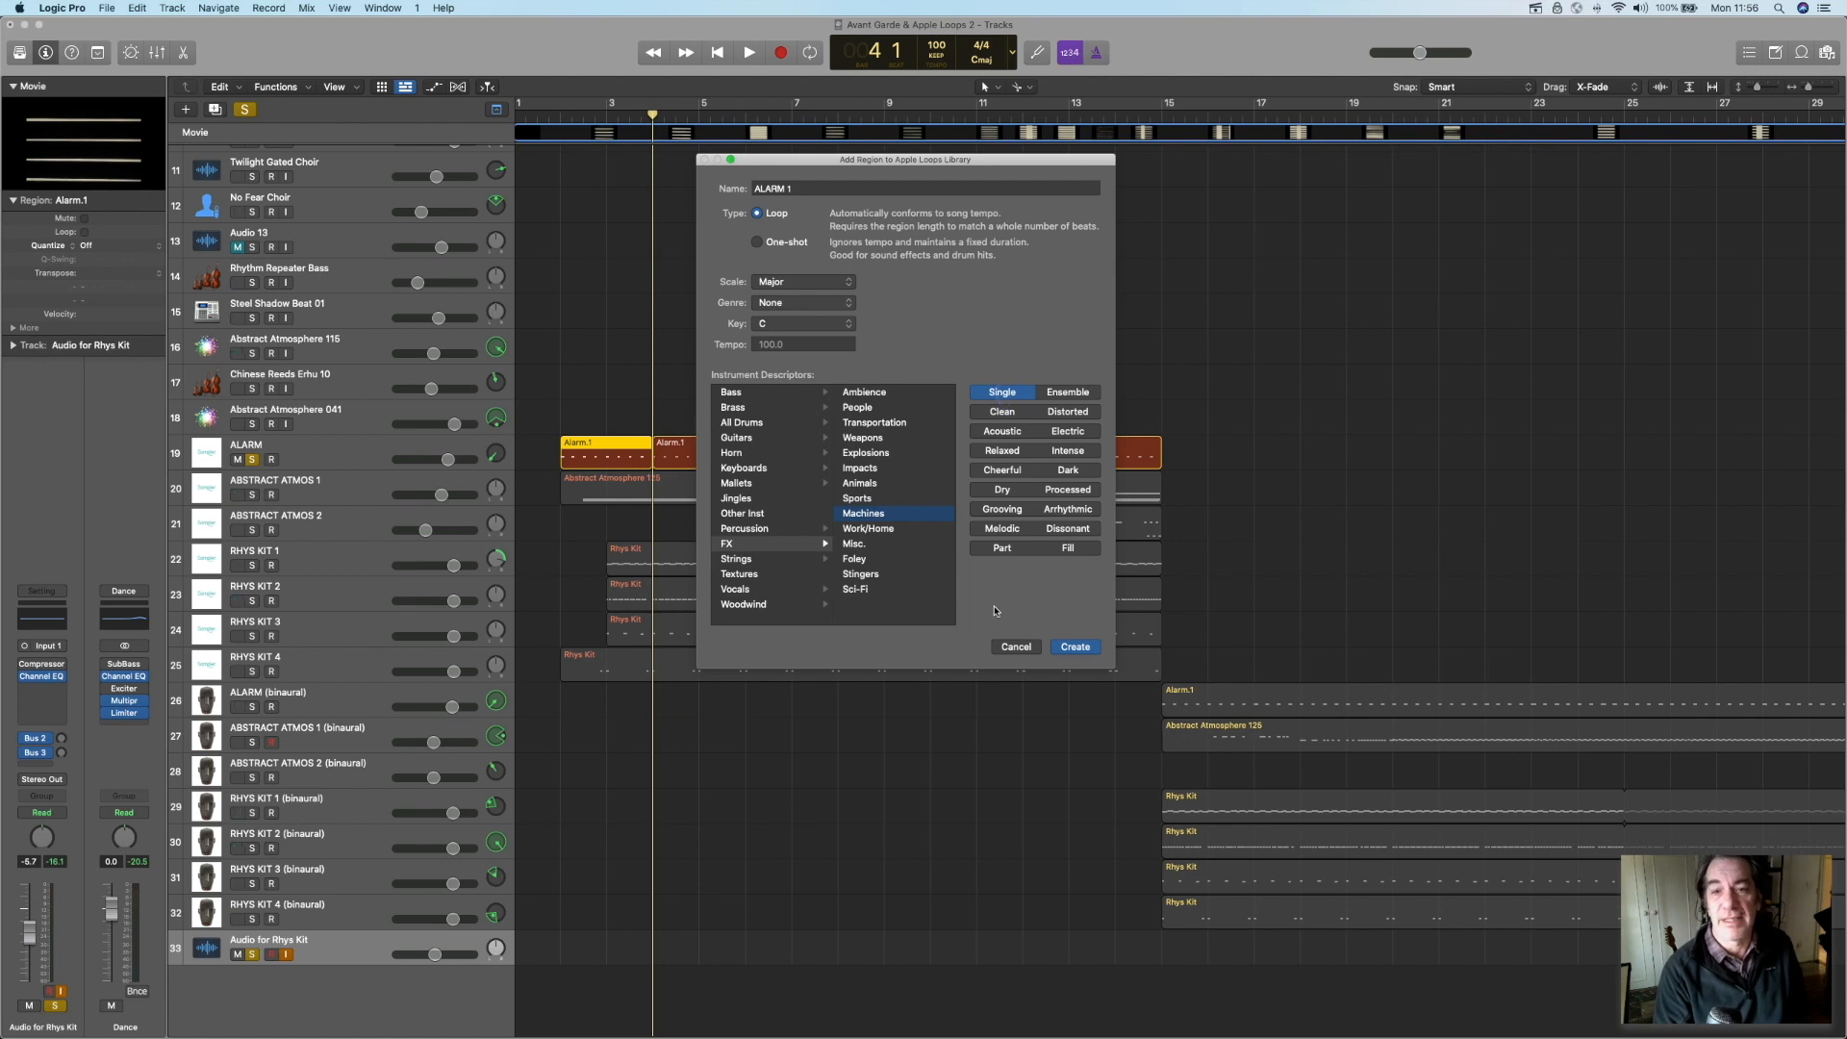
click(1075, 648)
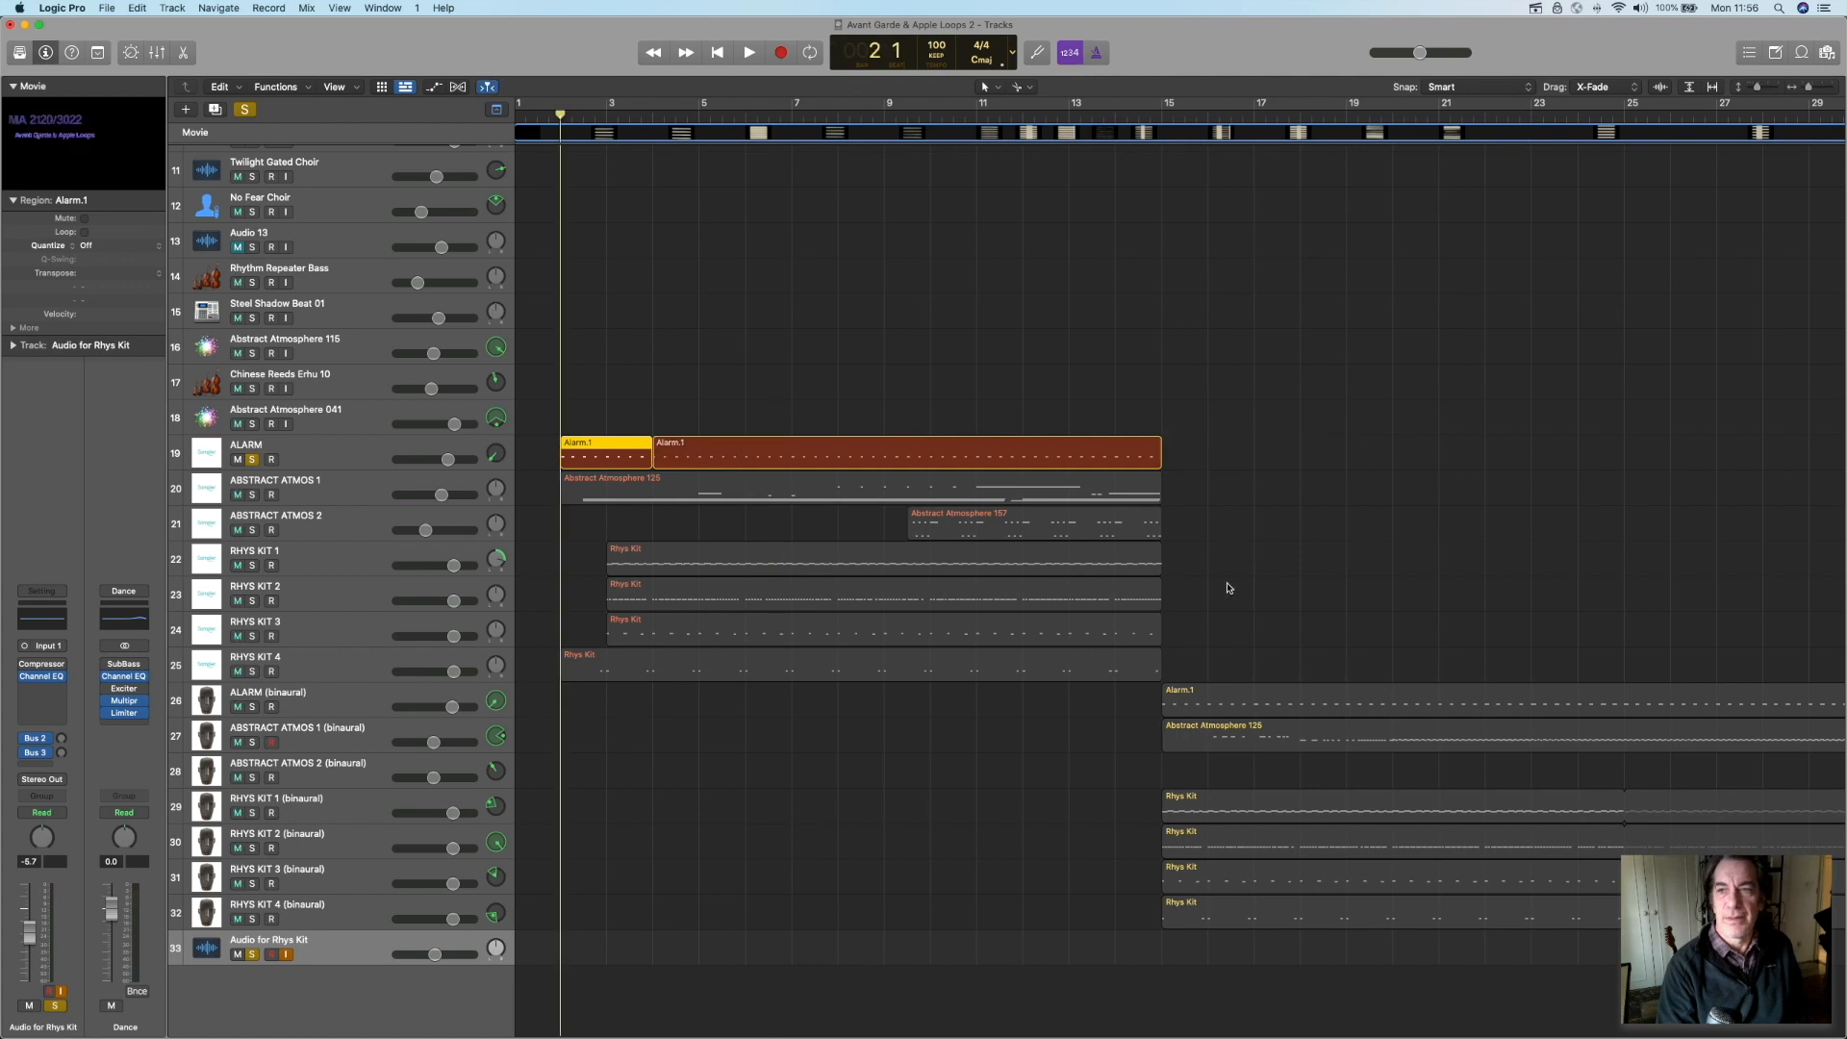
Open the Loop Browser, clear the Sound Effects filter and browse the loops with the Single descriptor for the alarm entries
click(1801, 52)
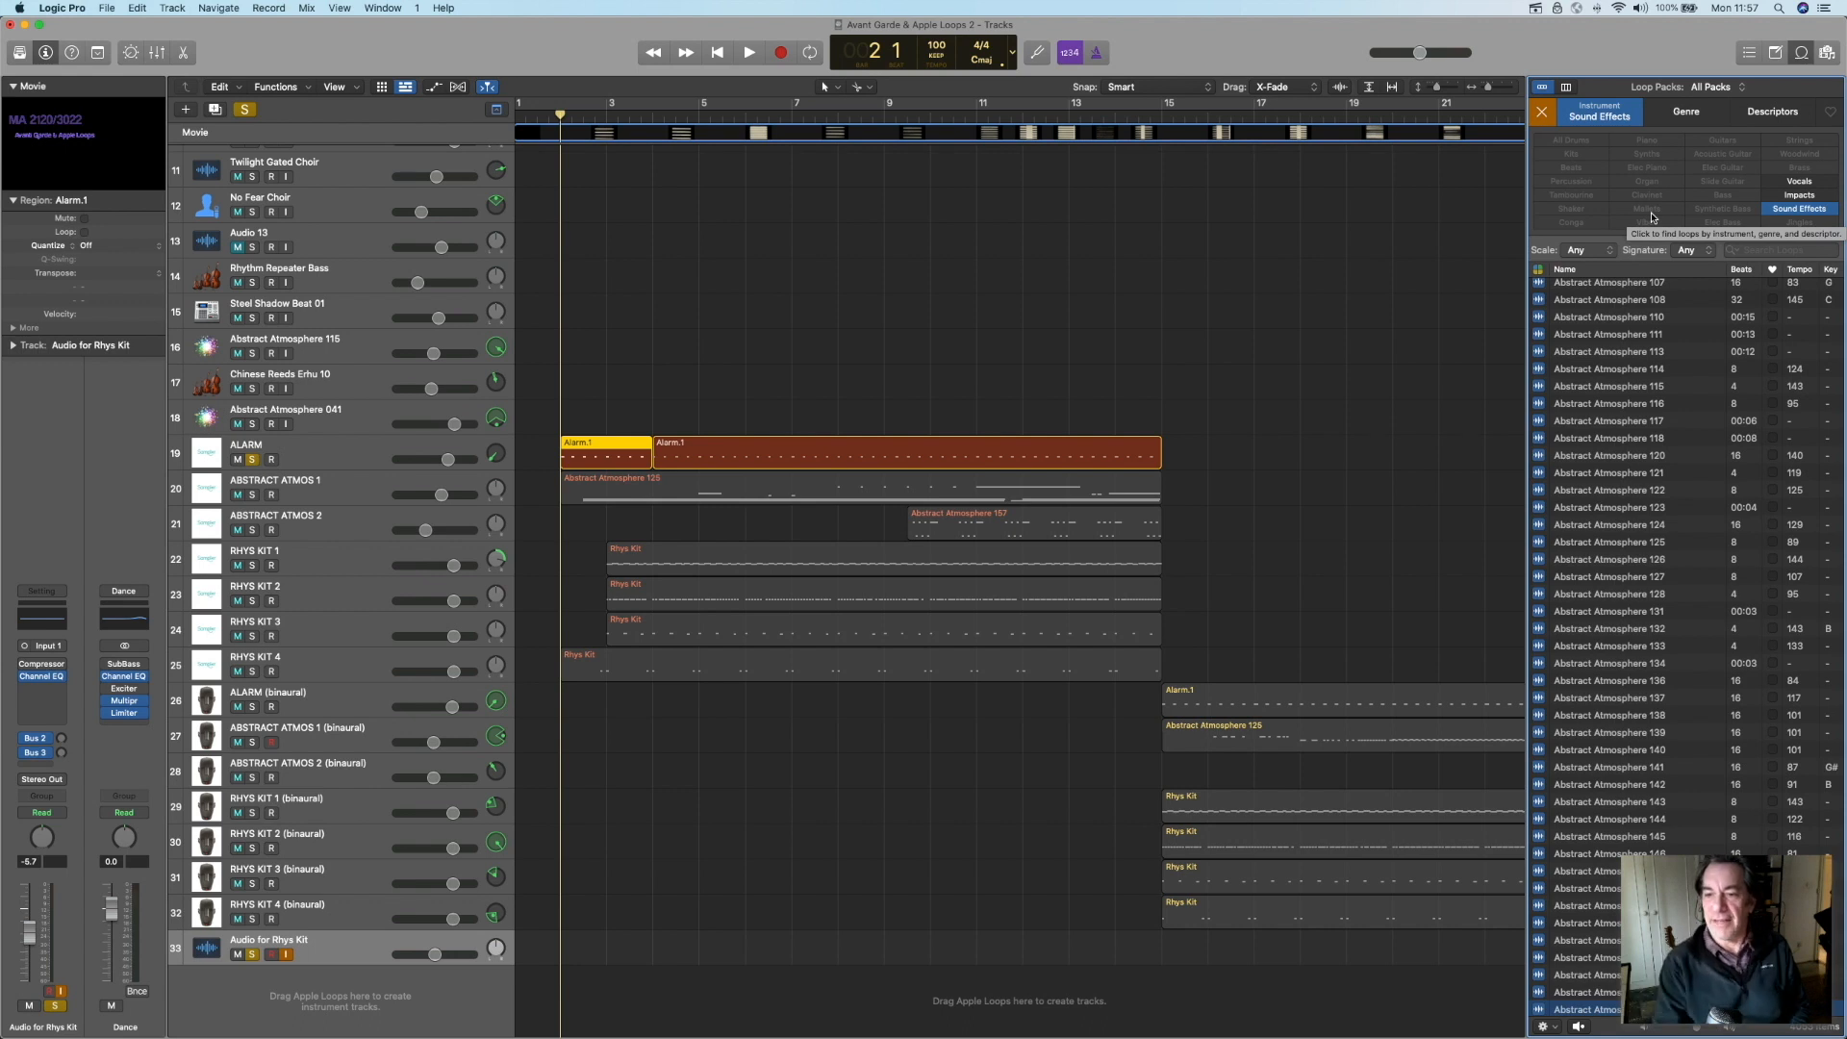
scroll(1600, 290, up, 15)
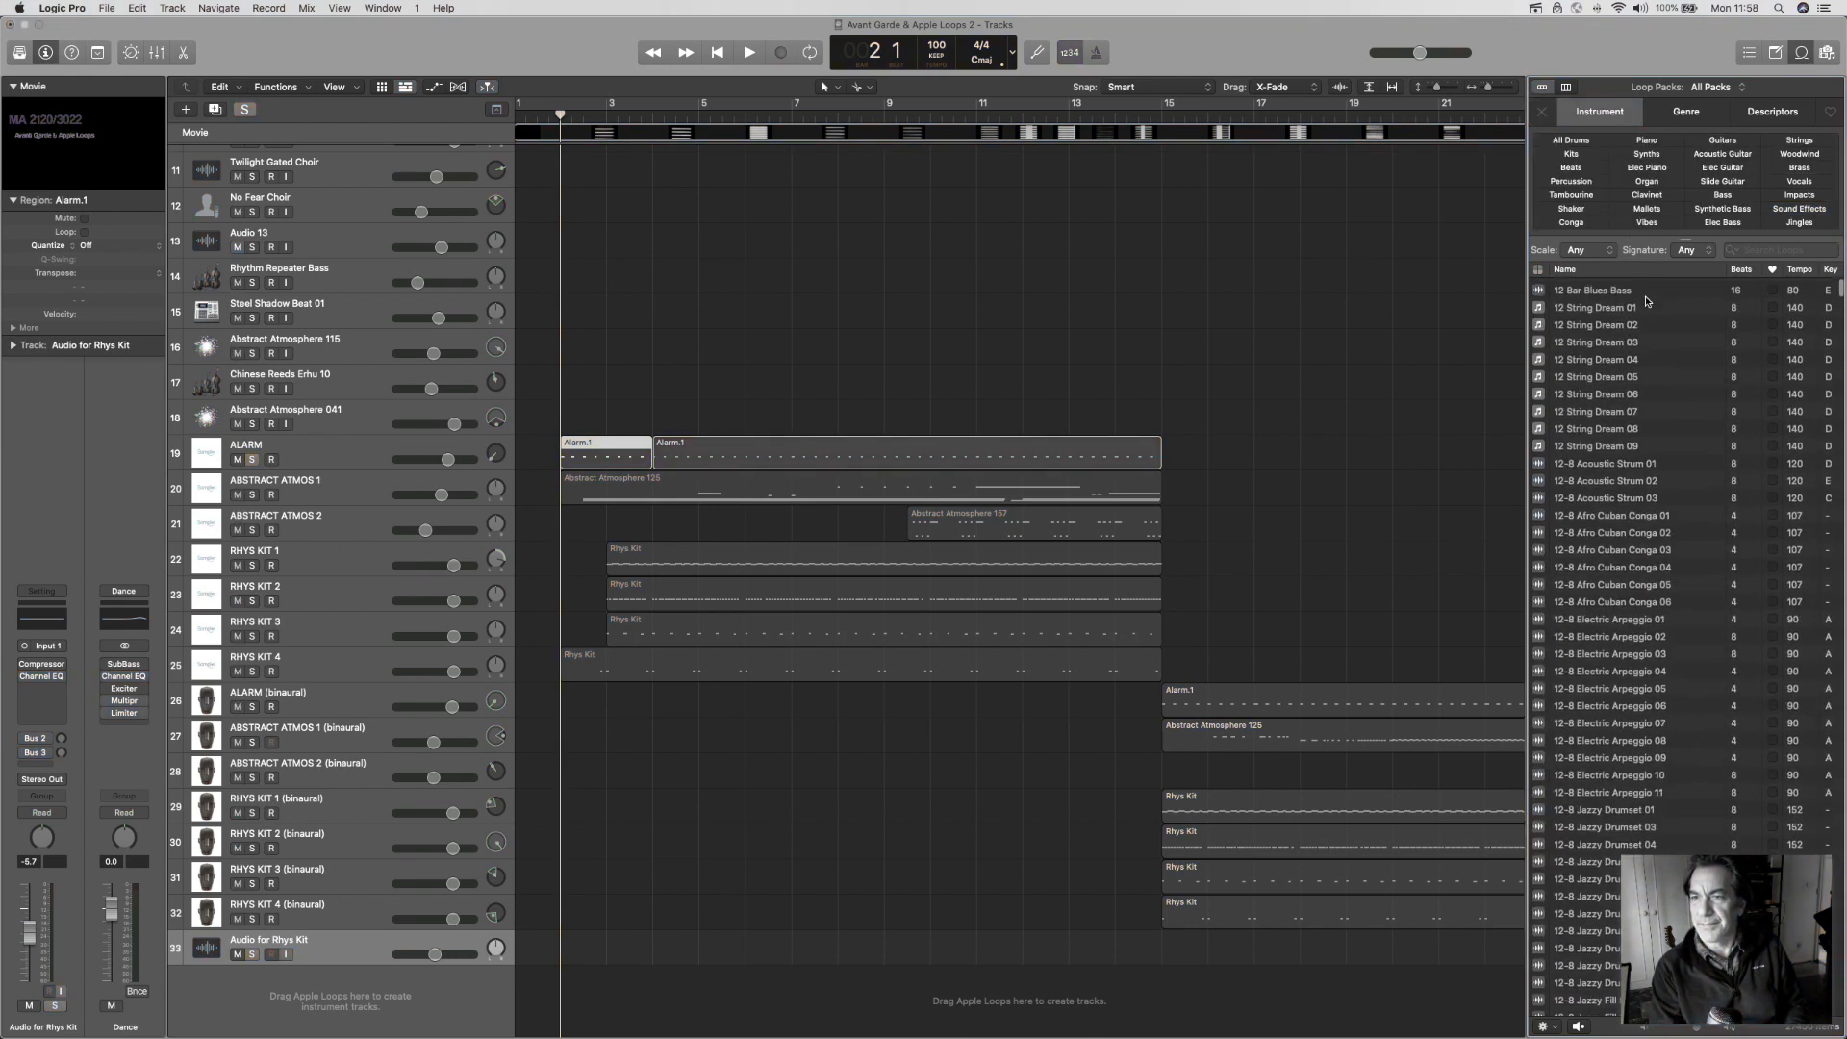
click(1571, 139)
scroll(1628, 382, down, 5)
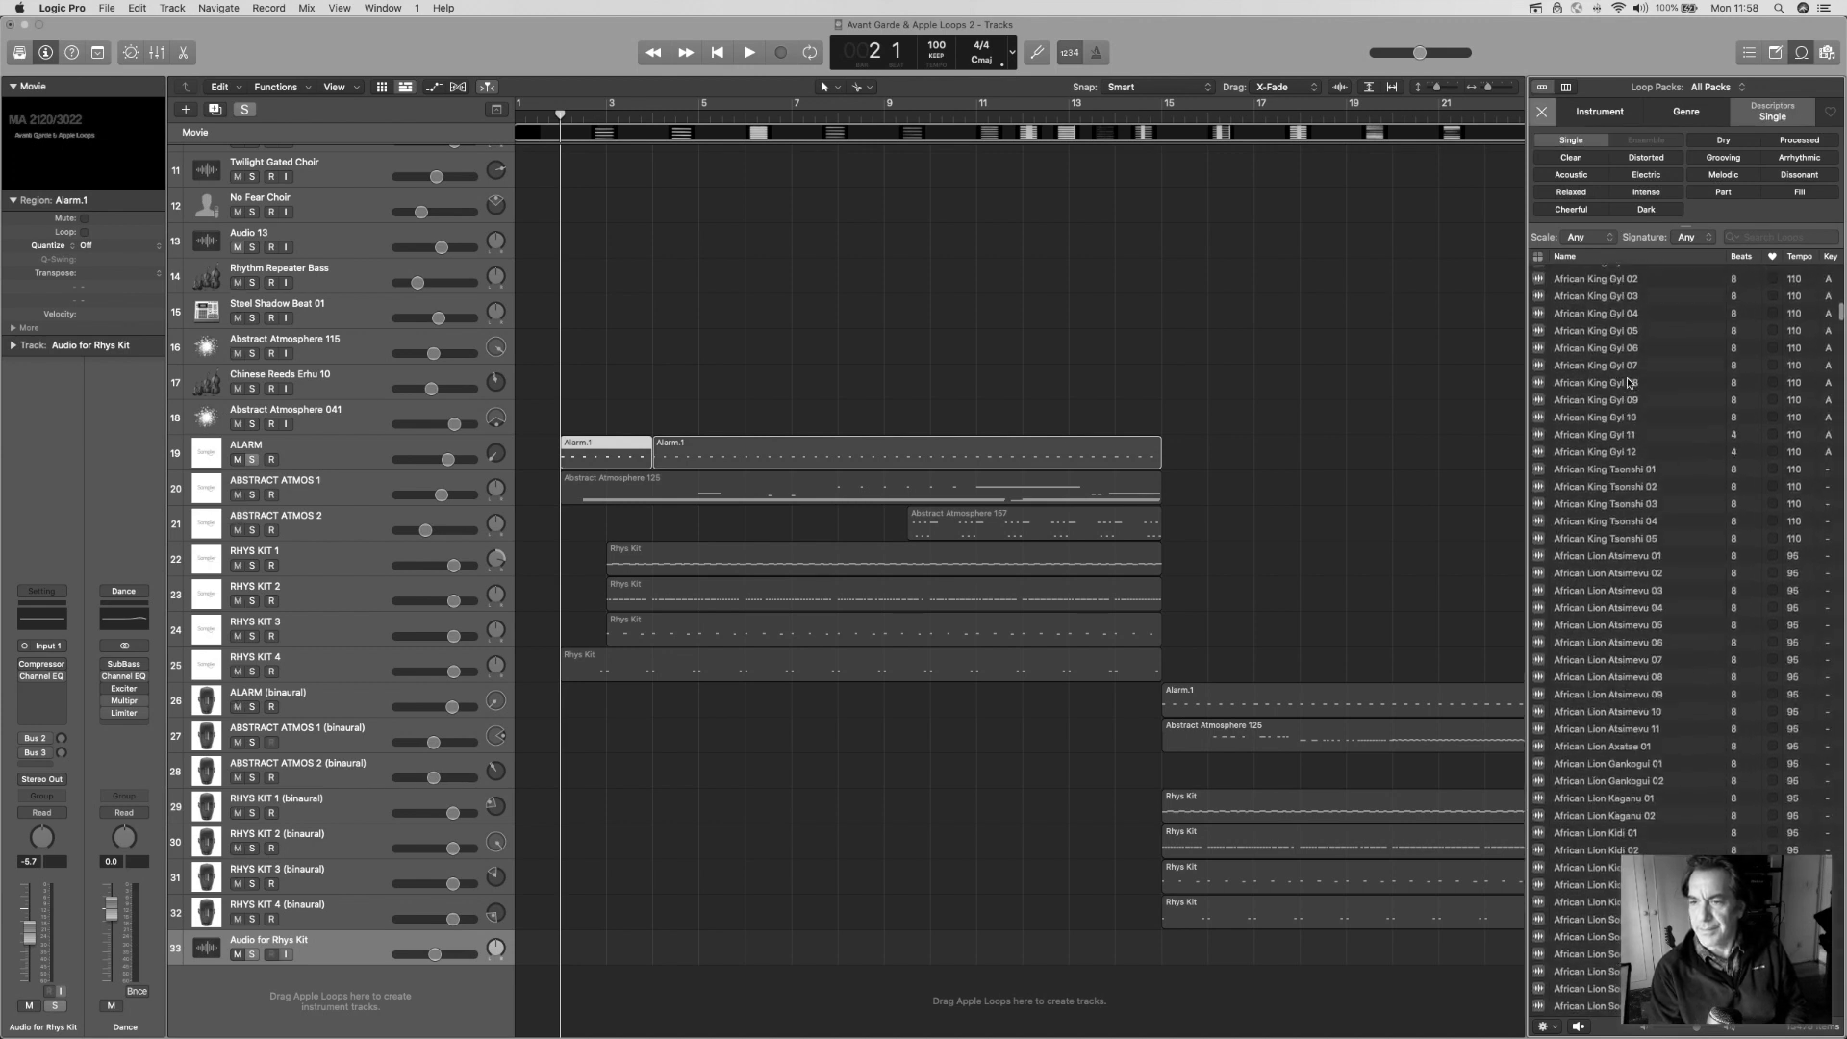
scroll(1628, 383, up, 3)
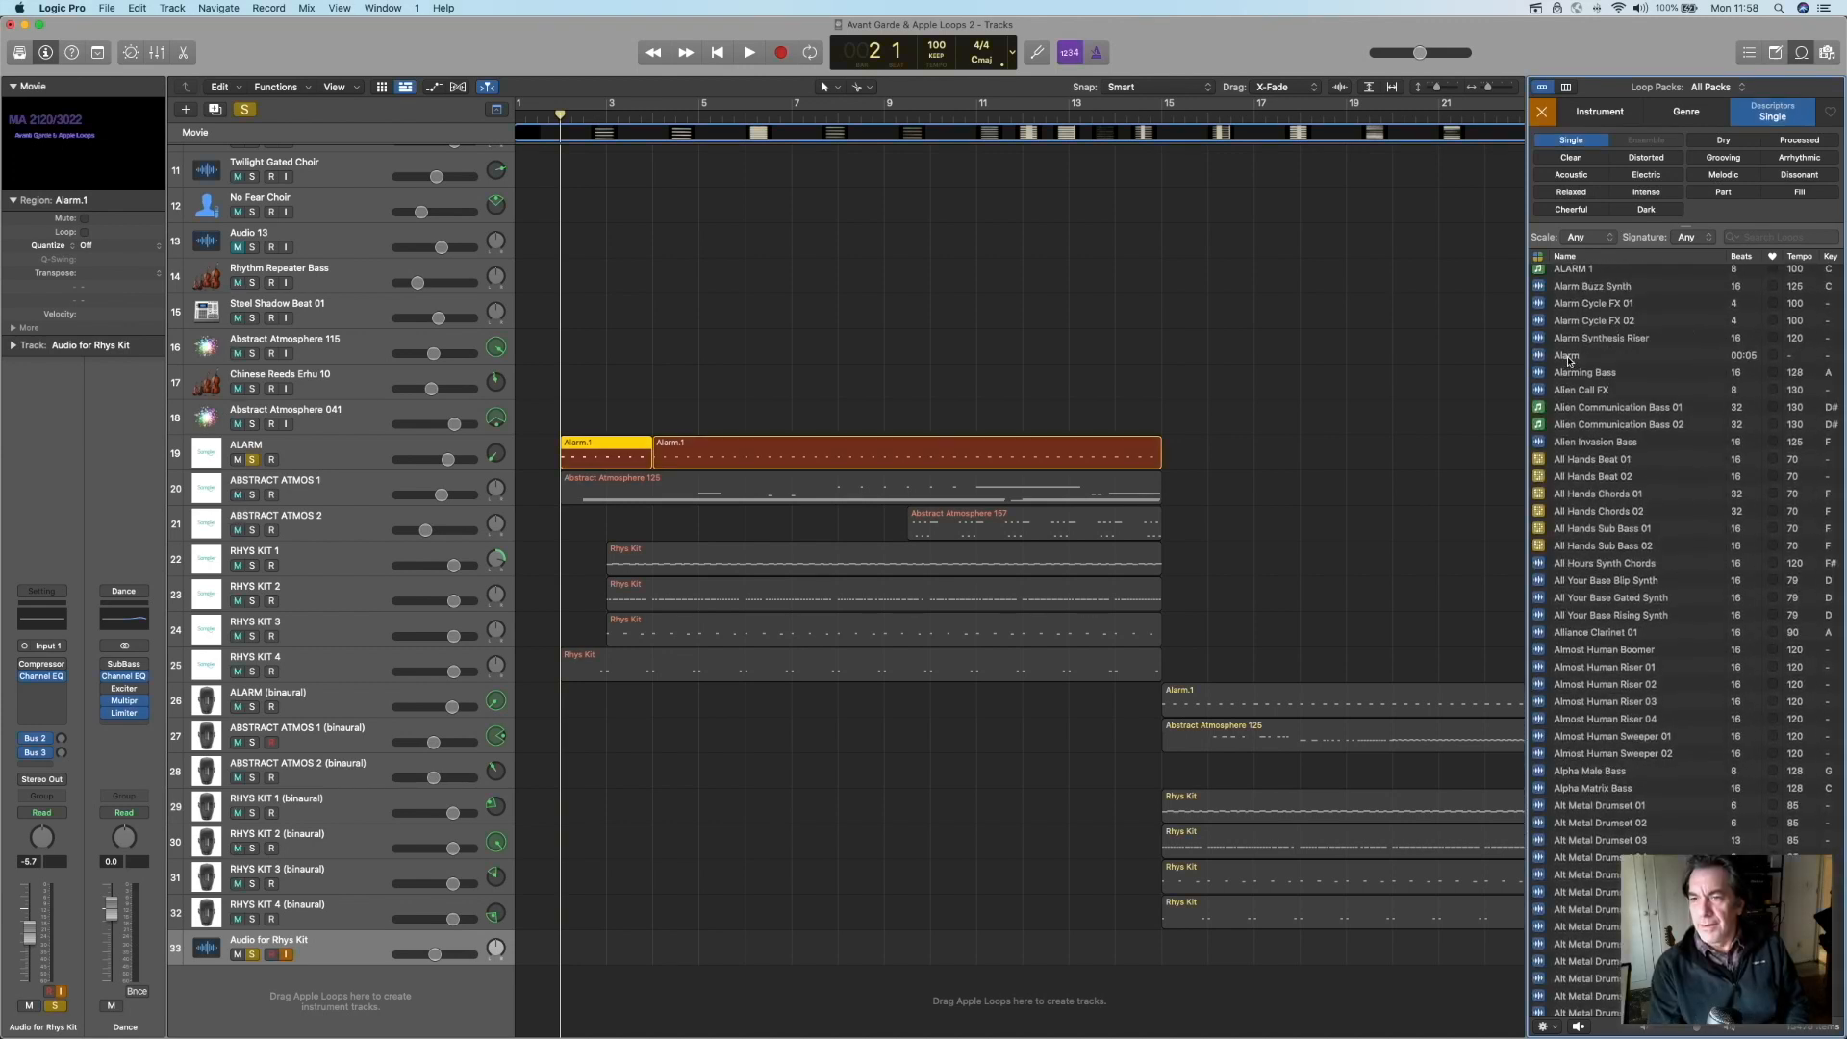
Preview the stock Alarm loop and the new ALARM 1 loop, and stop the preview
click(1567, 356)
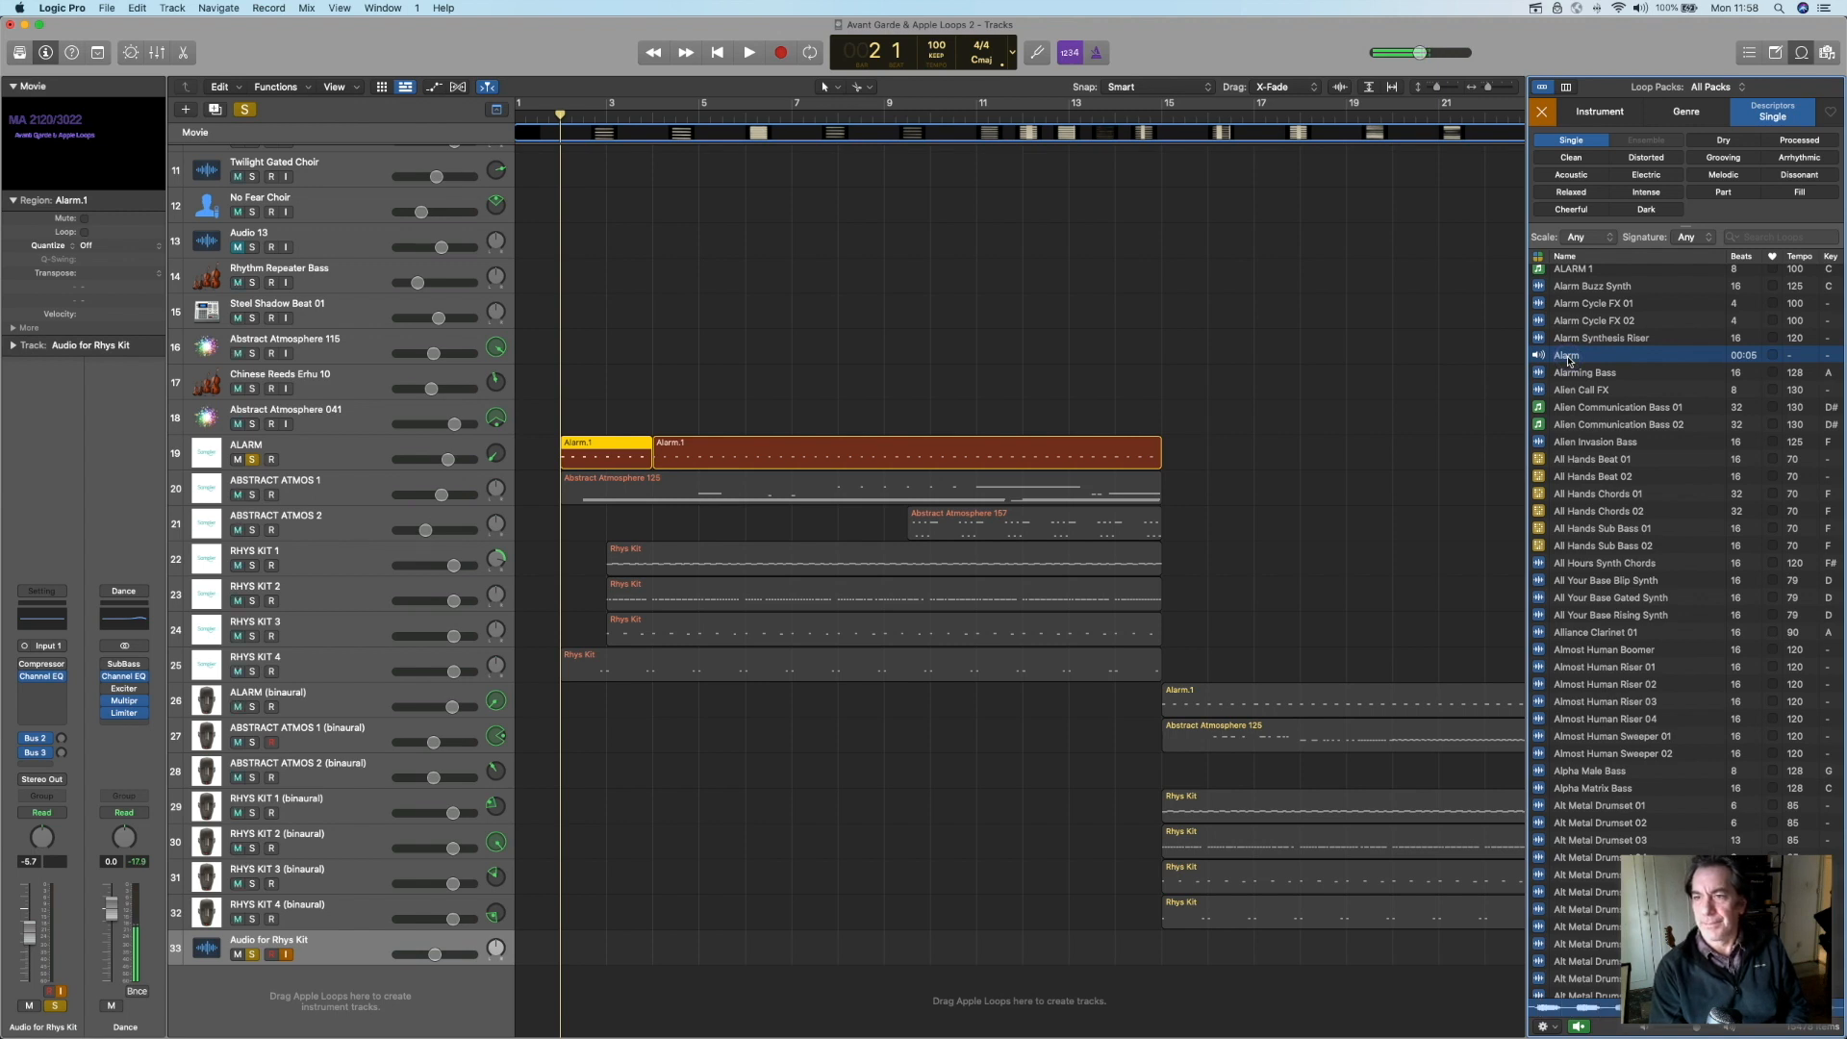
scroll(1586, 292, up, 3)
click(1573, 357)
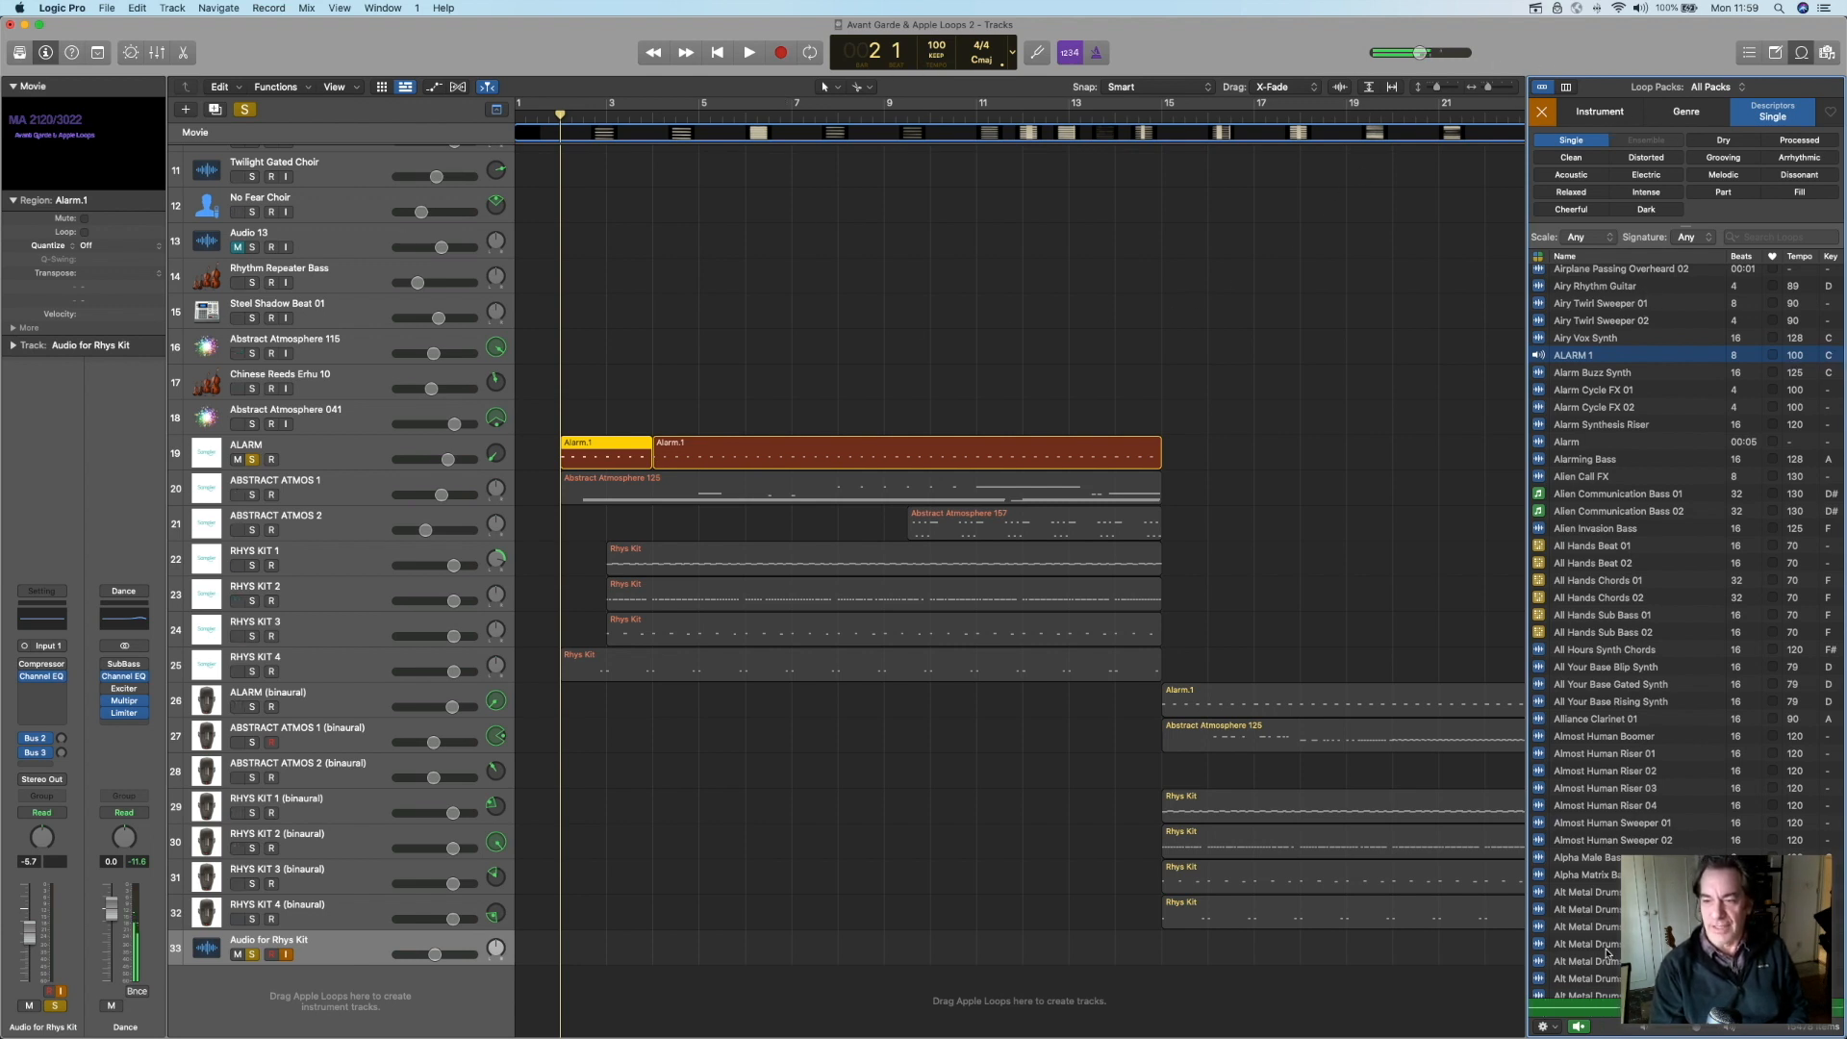
click(1577, 1026)
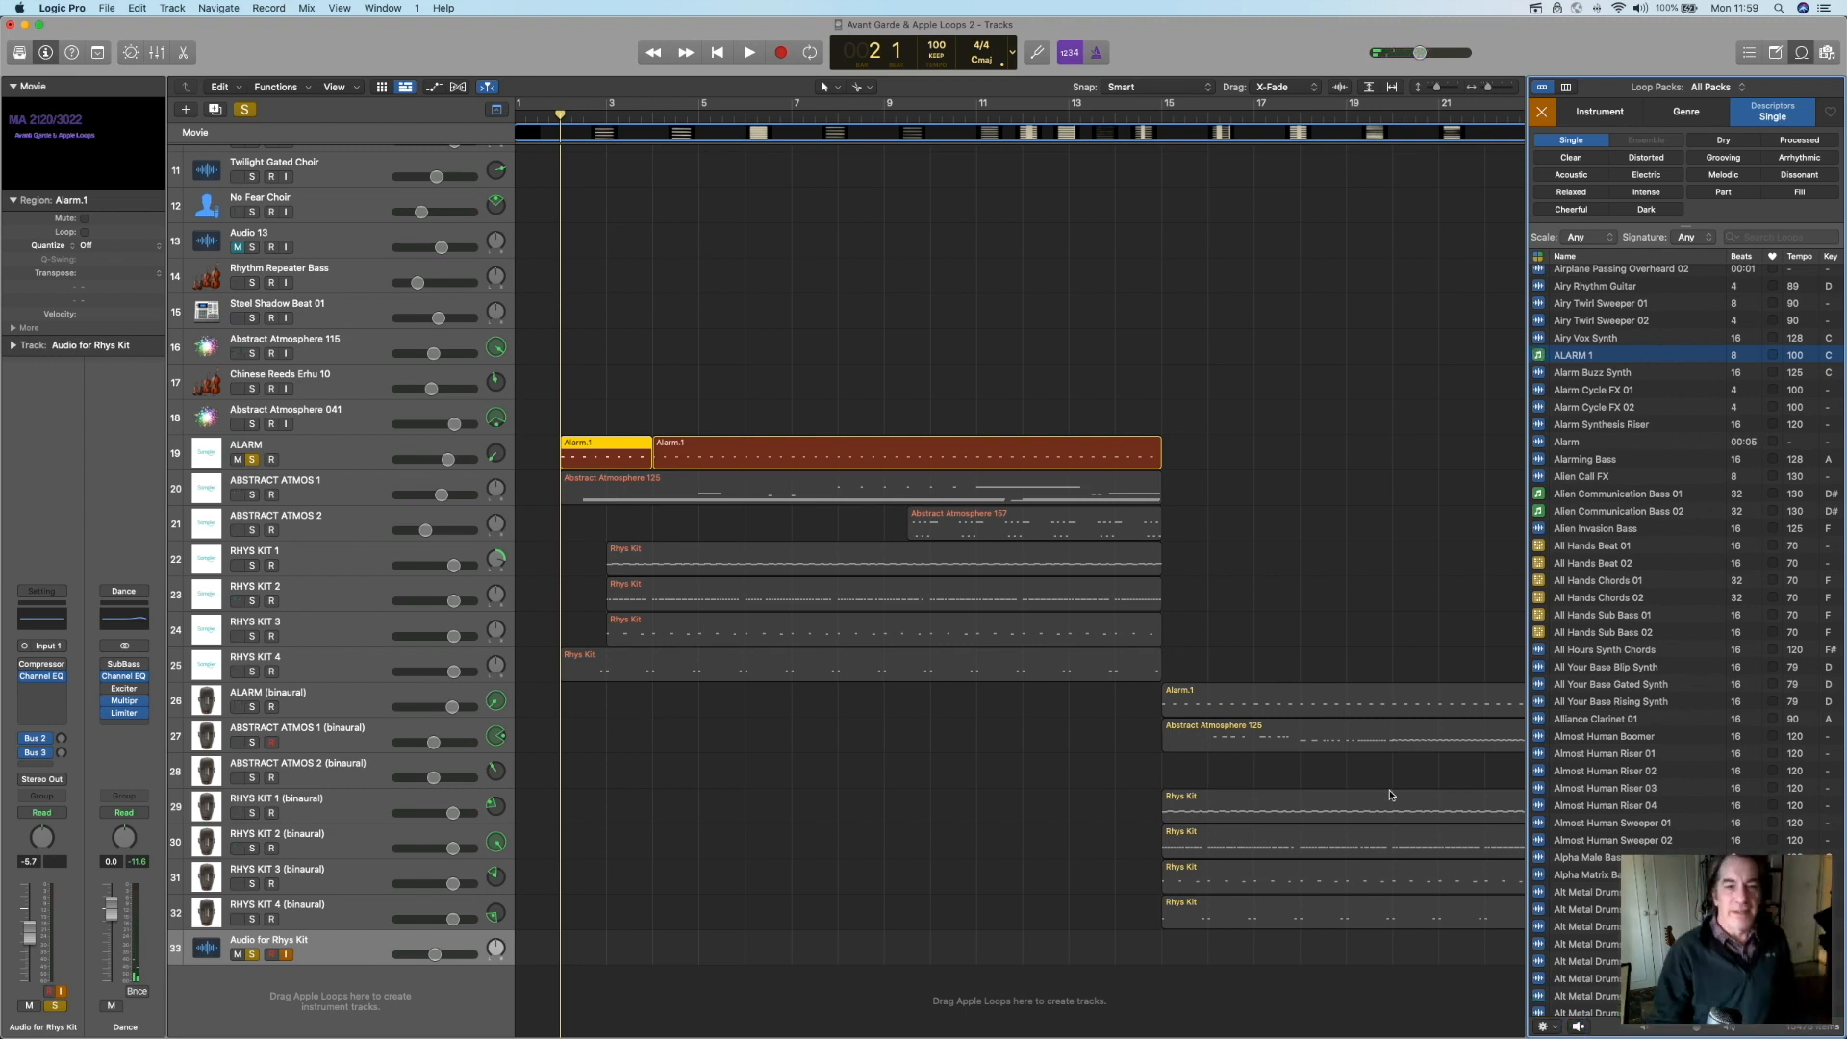
Solo the RHYS KIT 1 track in place of ALARM and play it back briefly
click(252, 460)
click(348, 563)
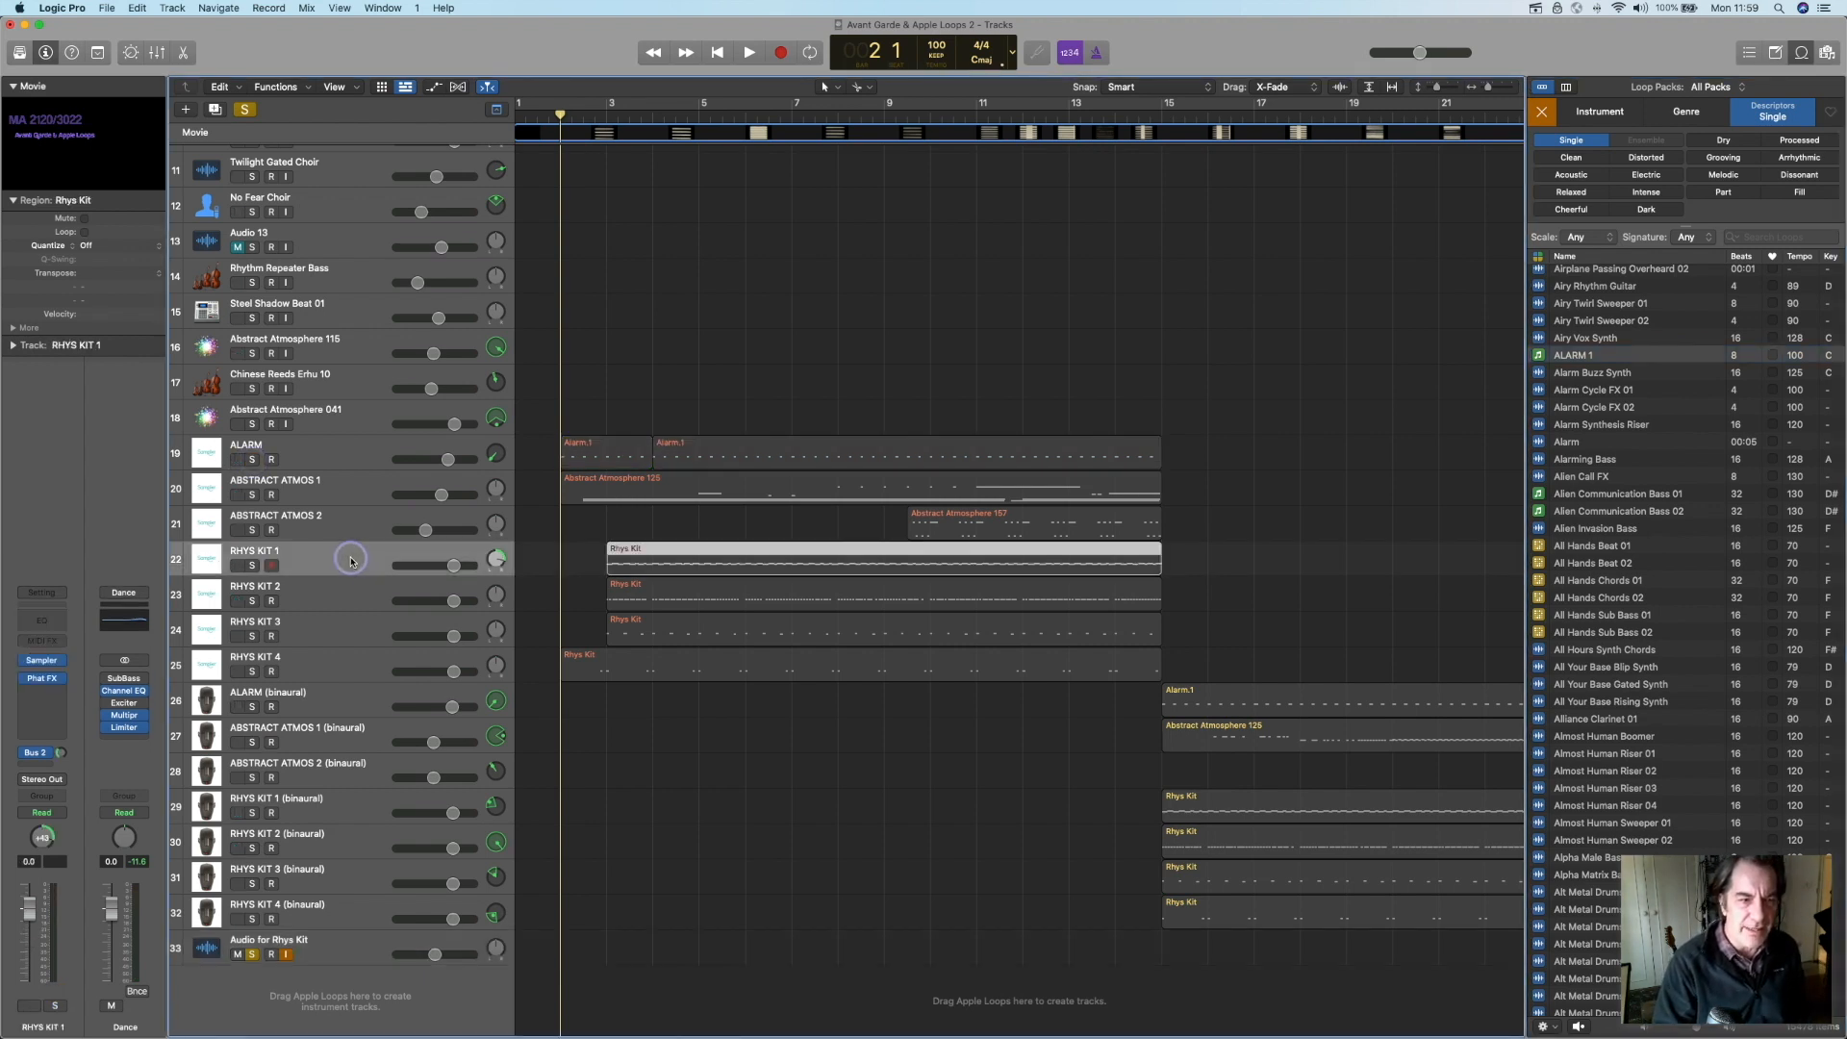
click(252, 566)
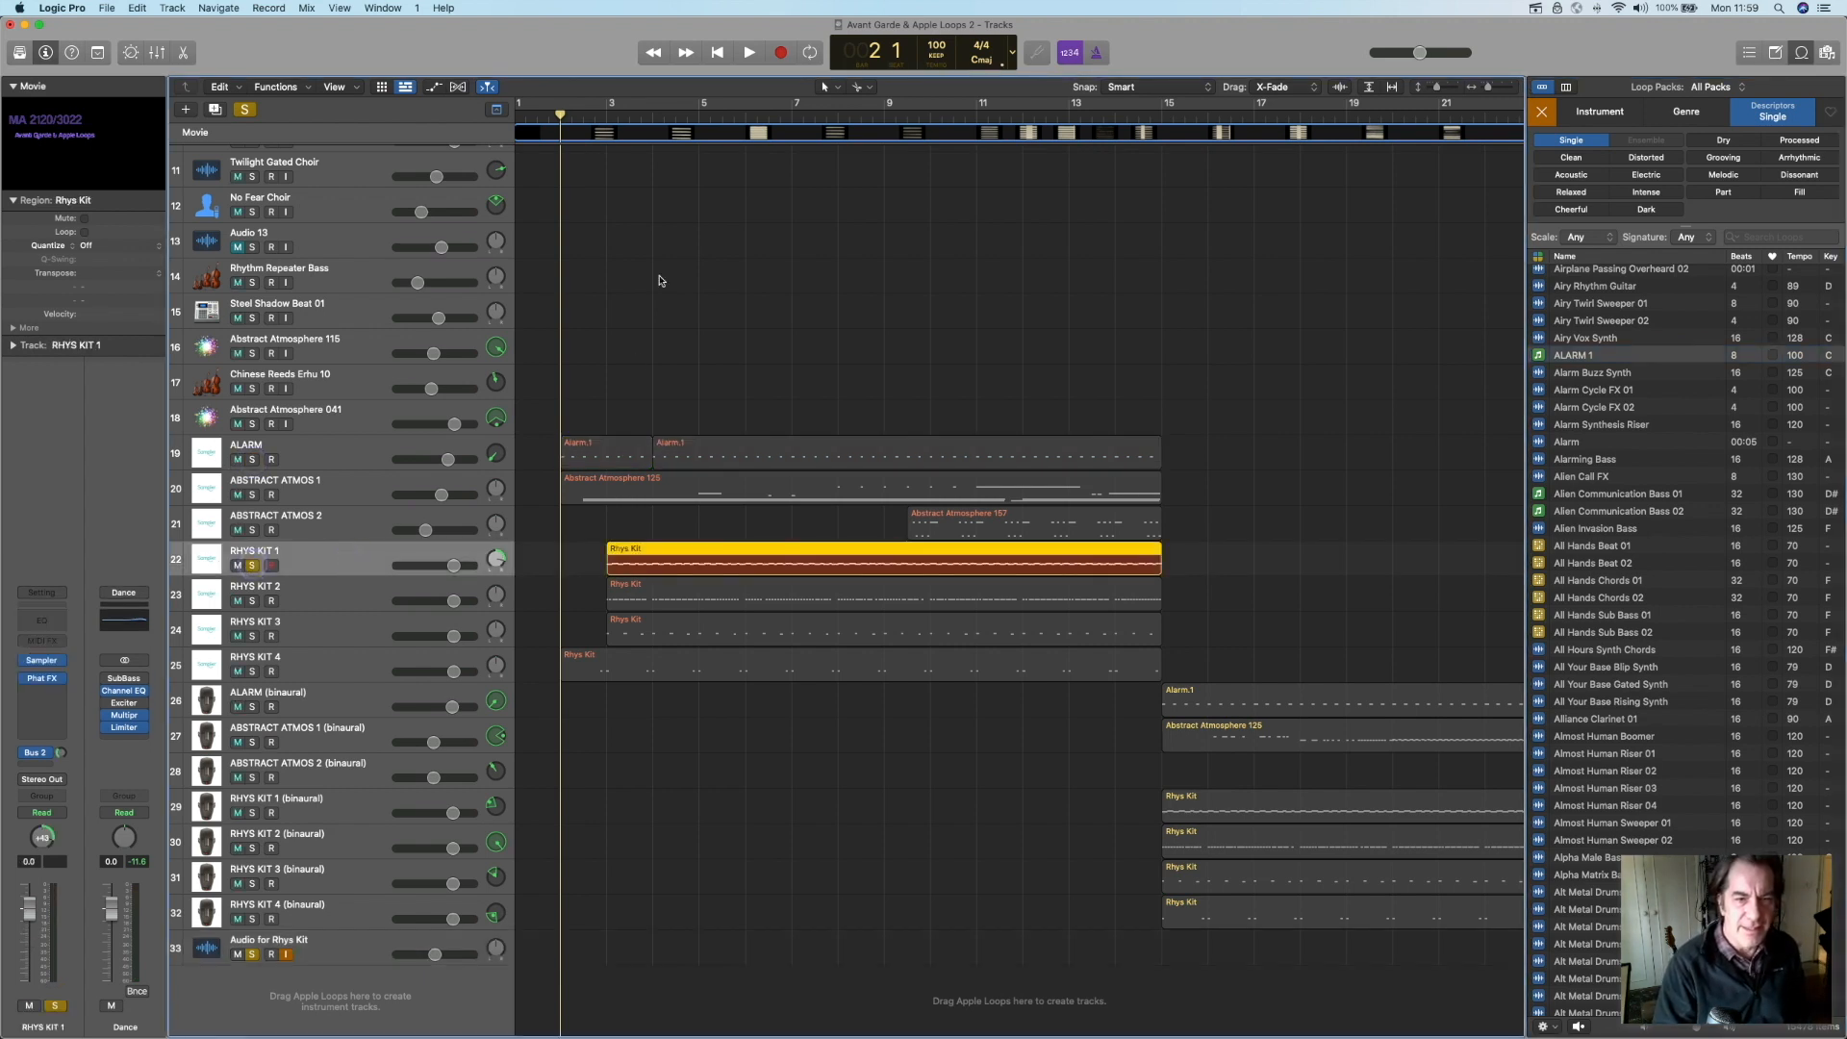
key(space)
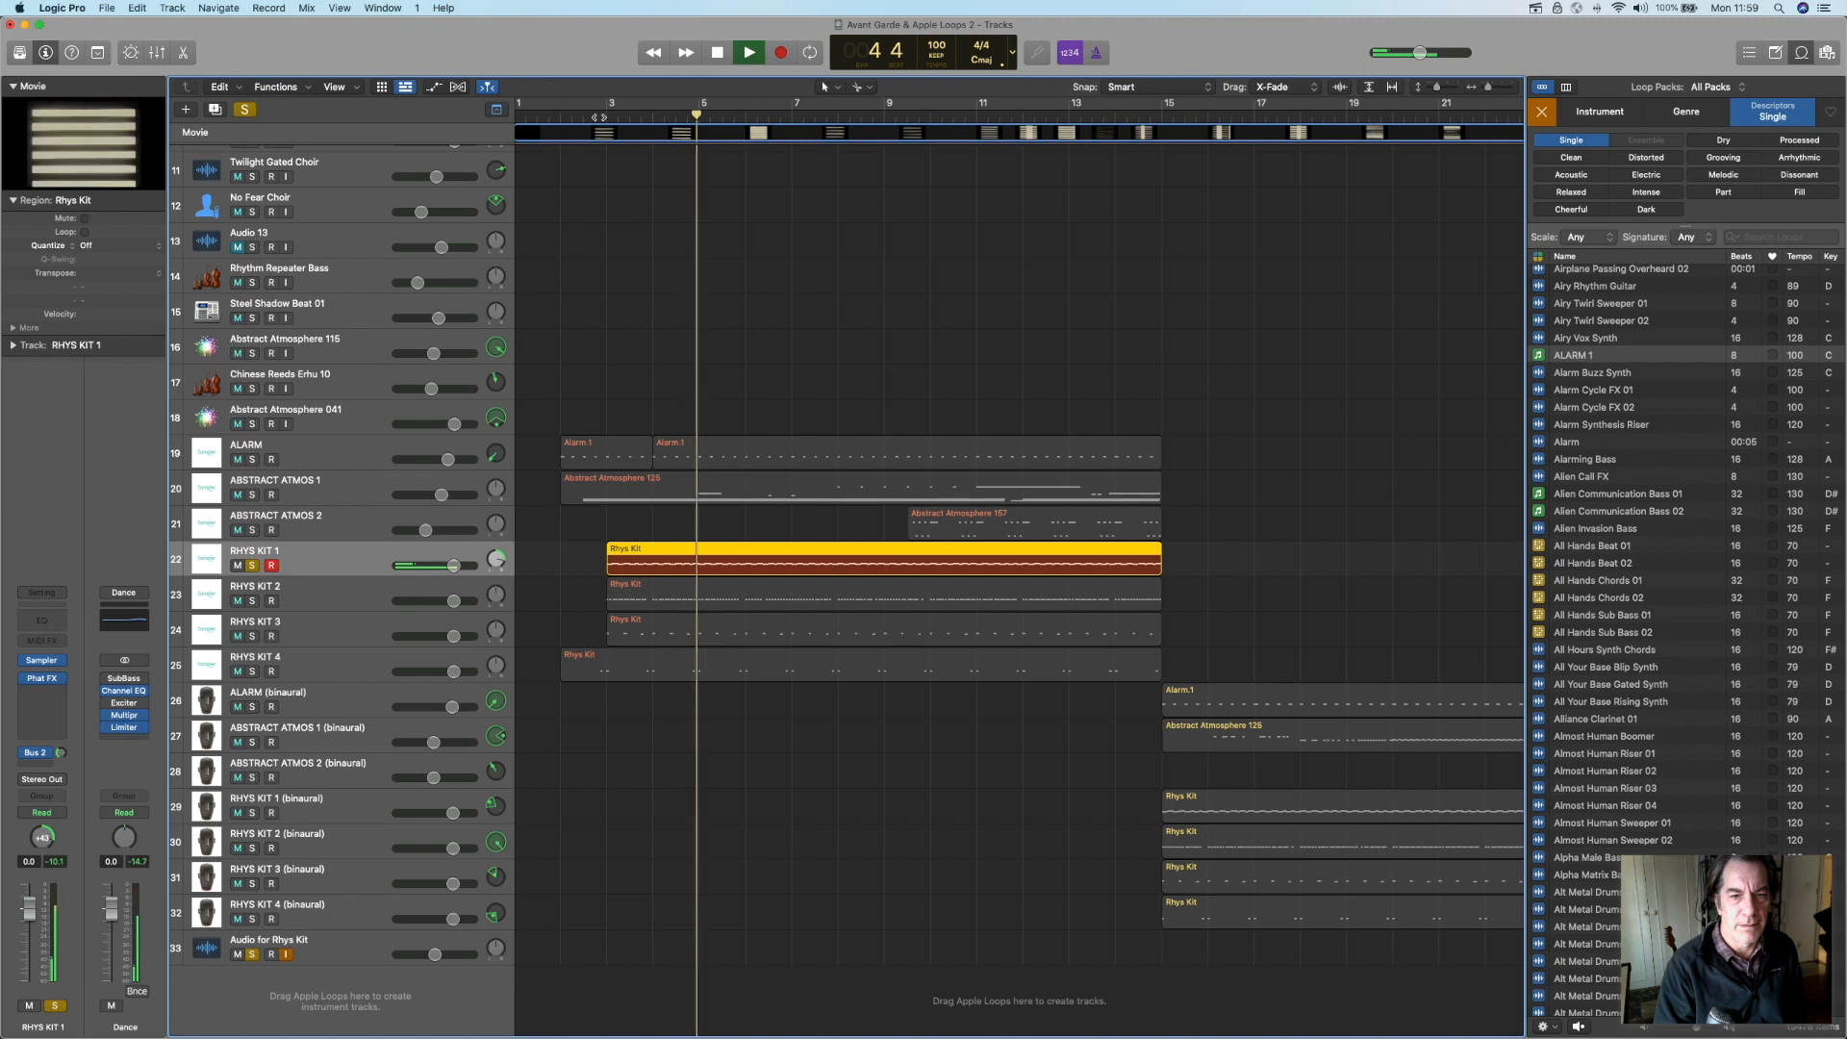
click(718, 52)
Solo the RHYS KIT 2 track in place of RHYS KIT 1 and listen to it from around bar 3
click(253, 567)
click(252, 602)
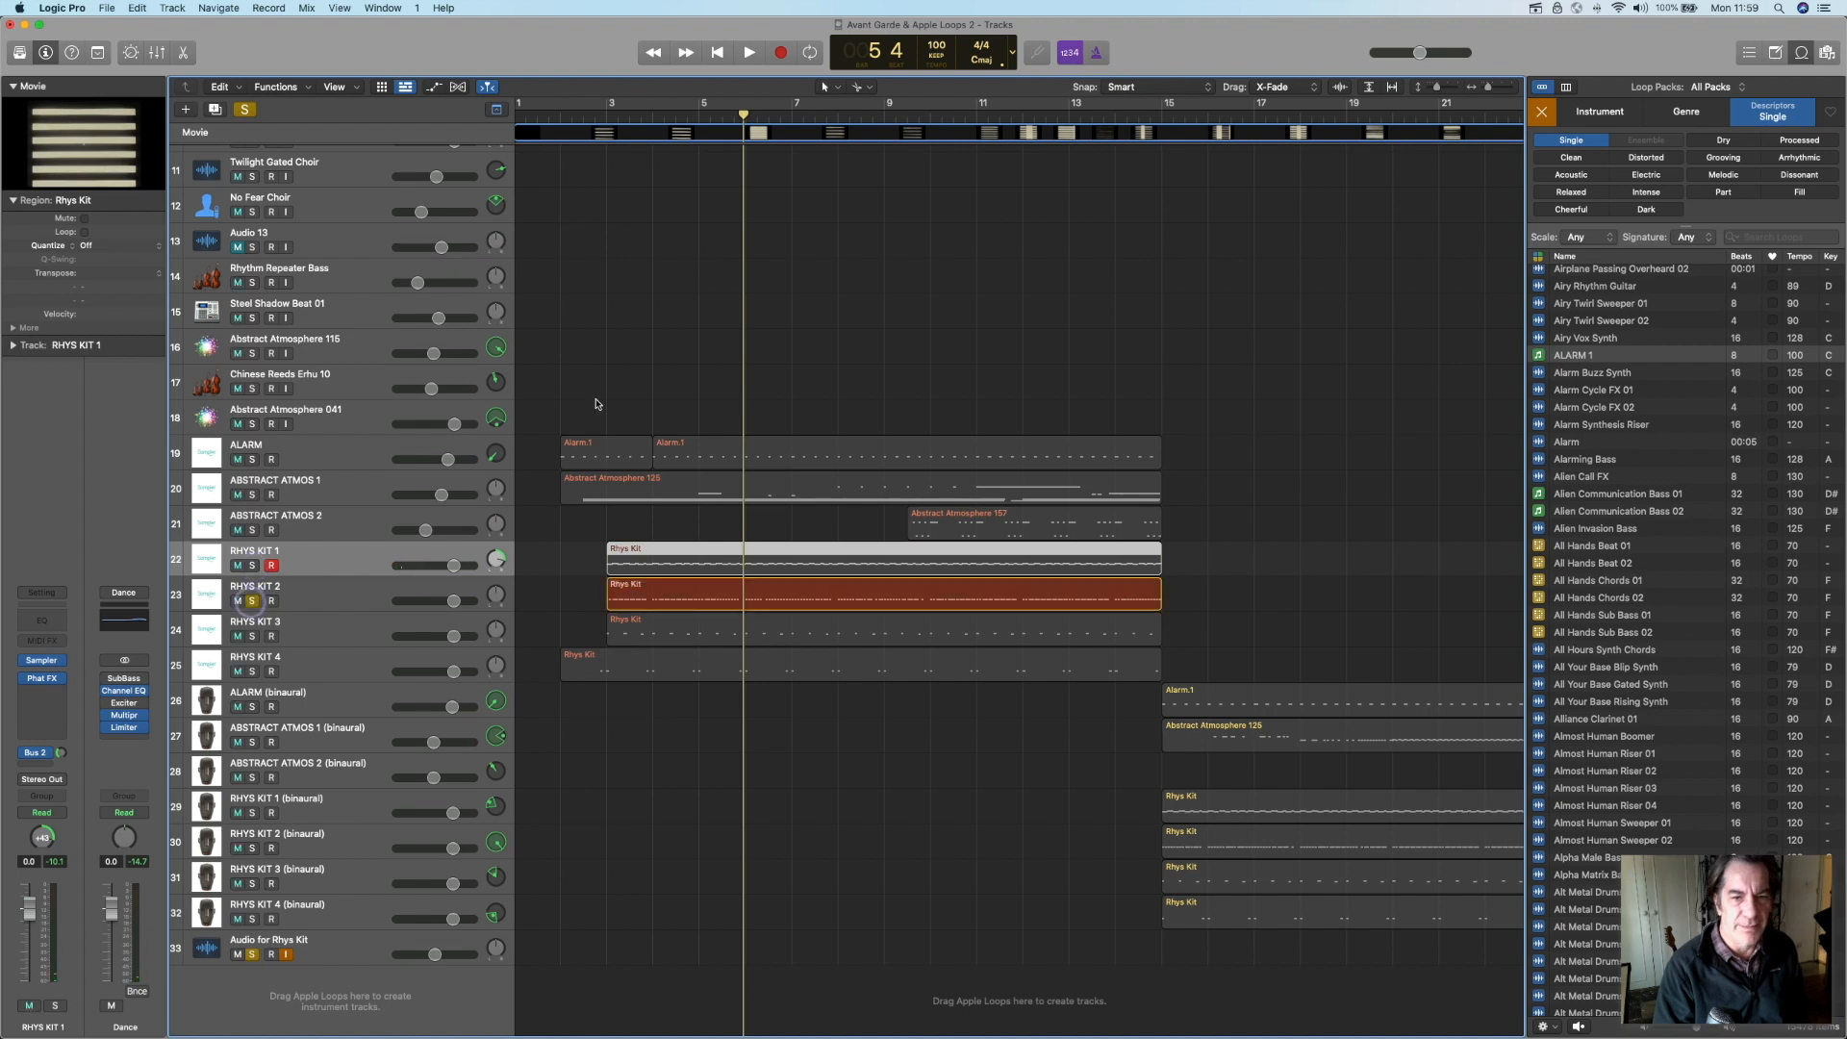
click(617, 114)
key(space)
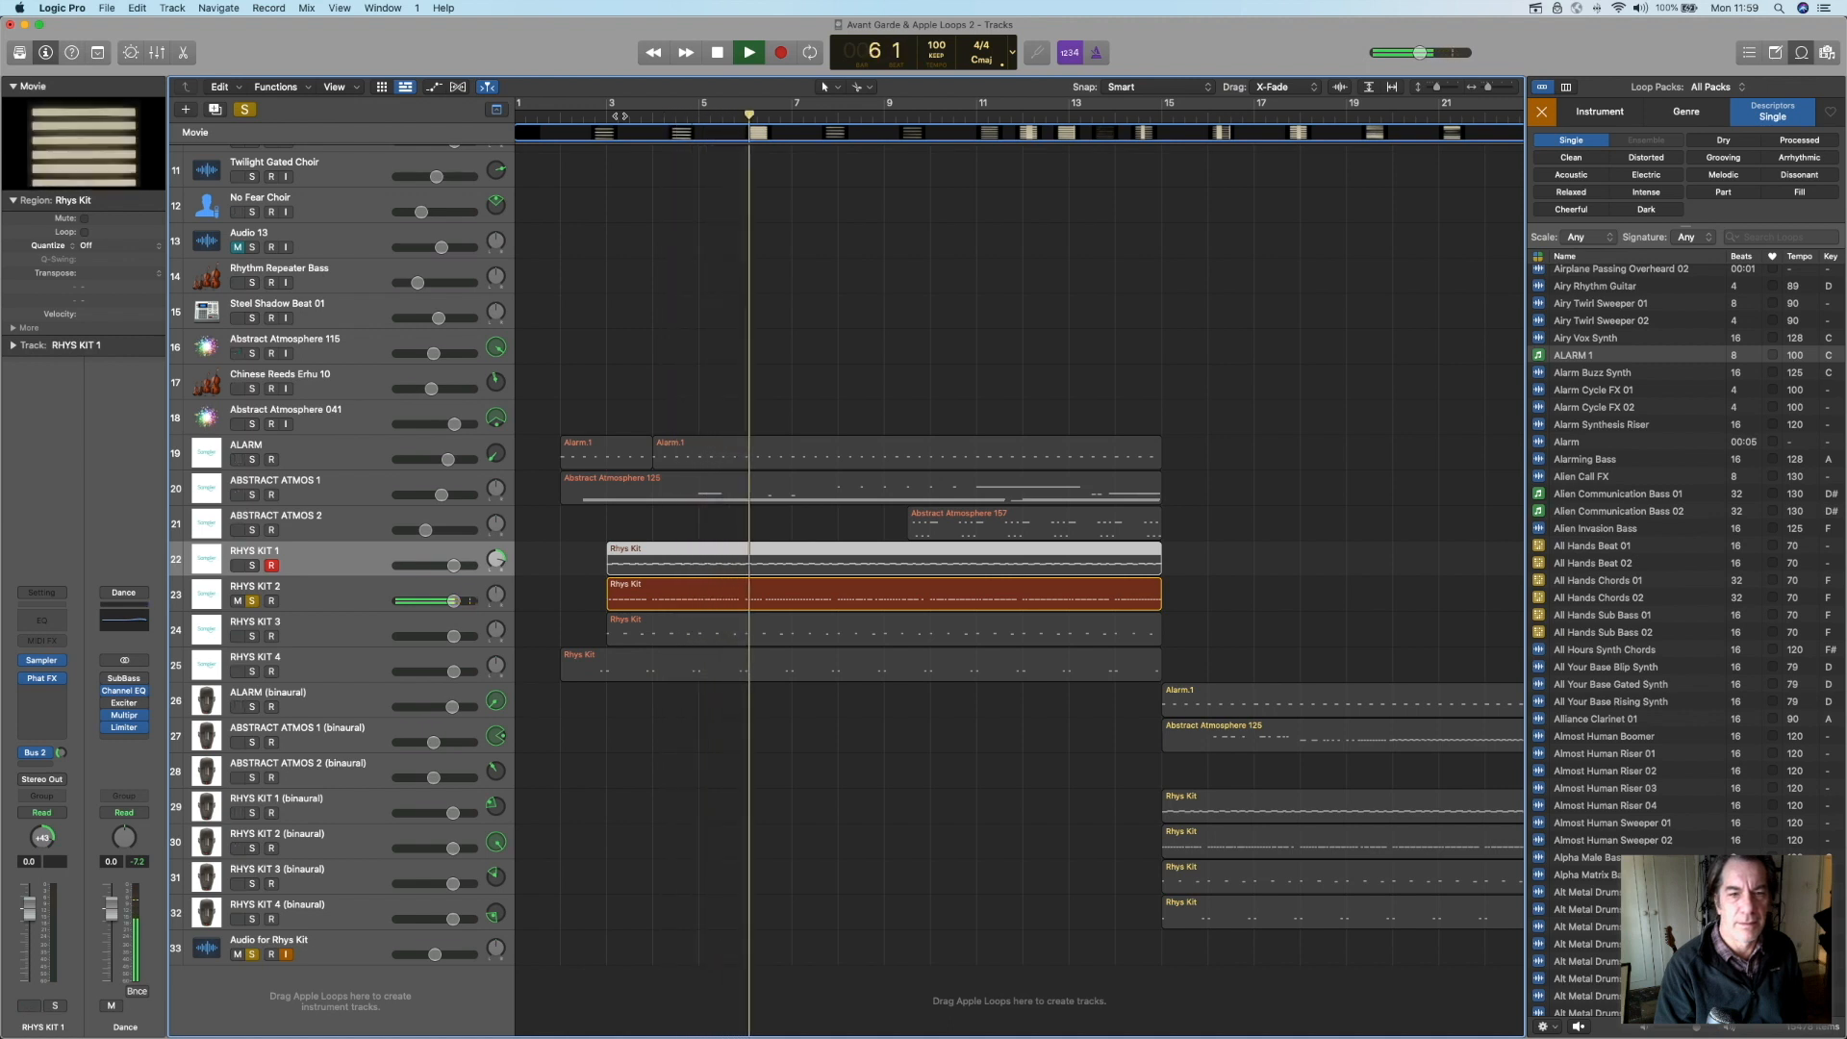
key(space)
Add RHYS KIT 1 and RHYS KIT 3 to the solo and play all three kit tracks together from around bar 3
click(253, 567)
click(252, 636)
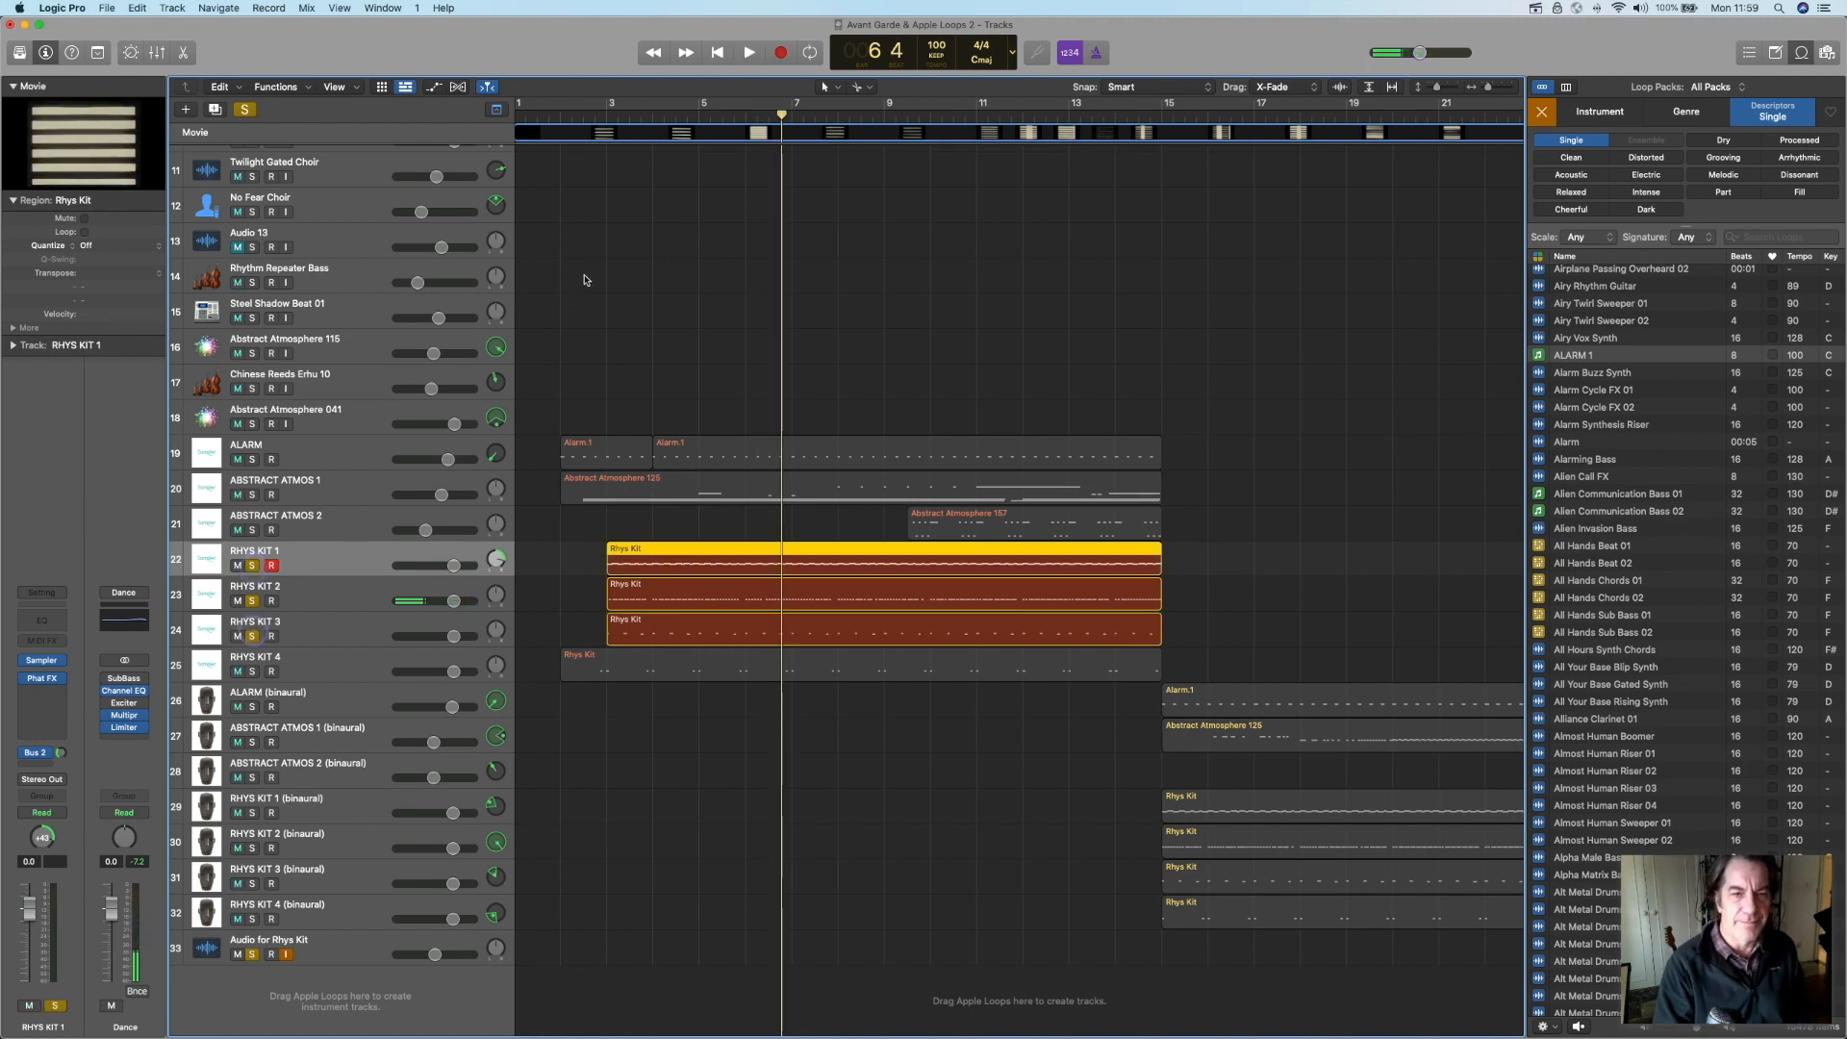
double_click(603, 120)
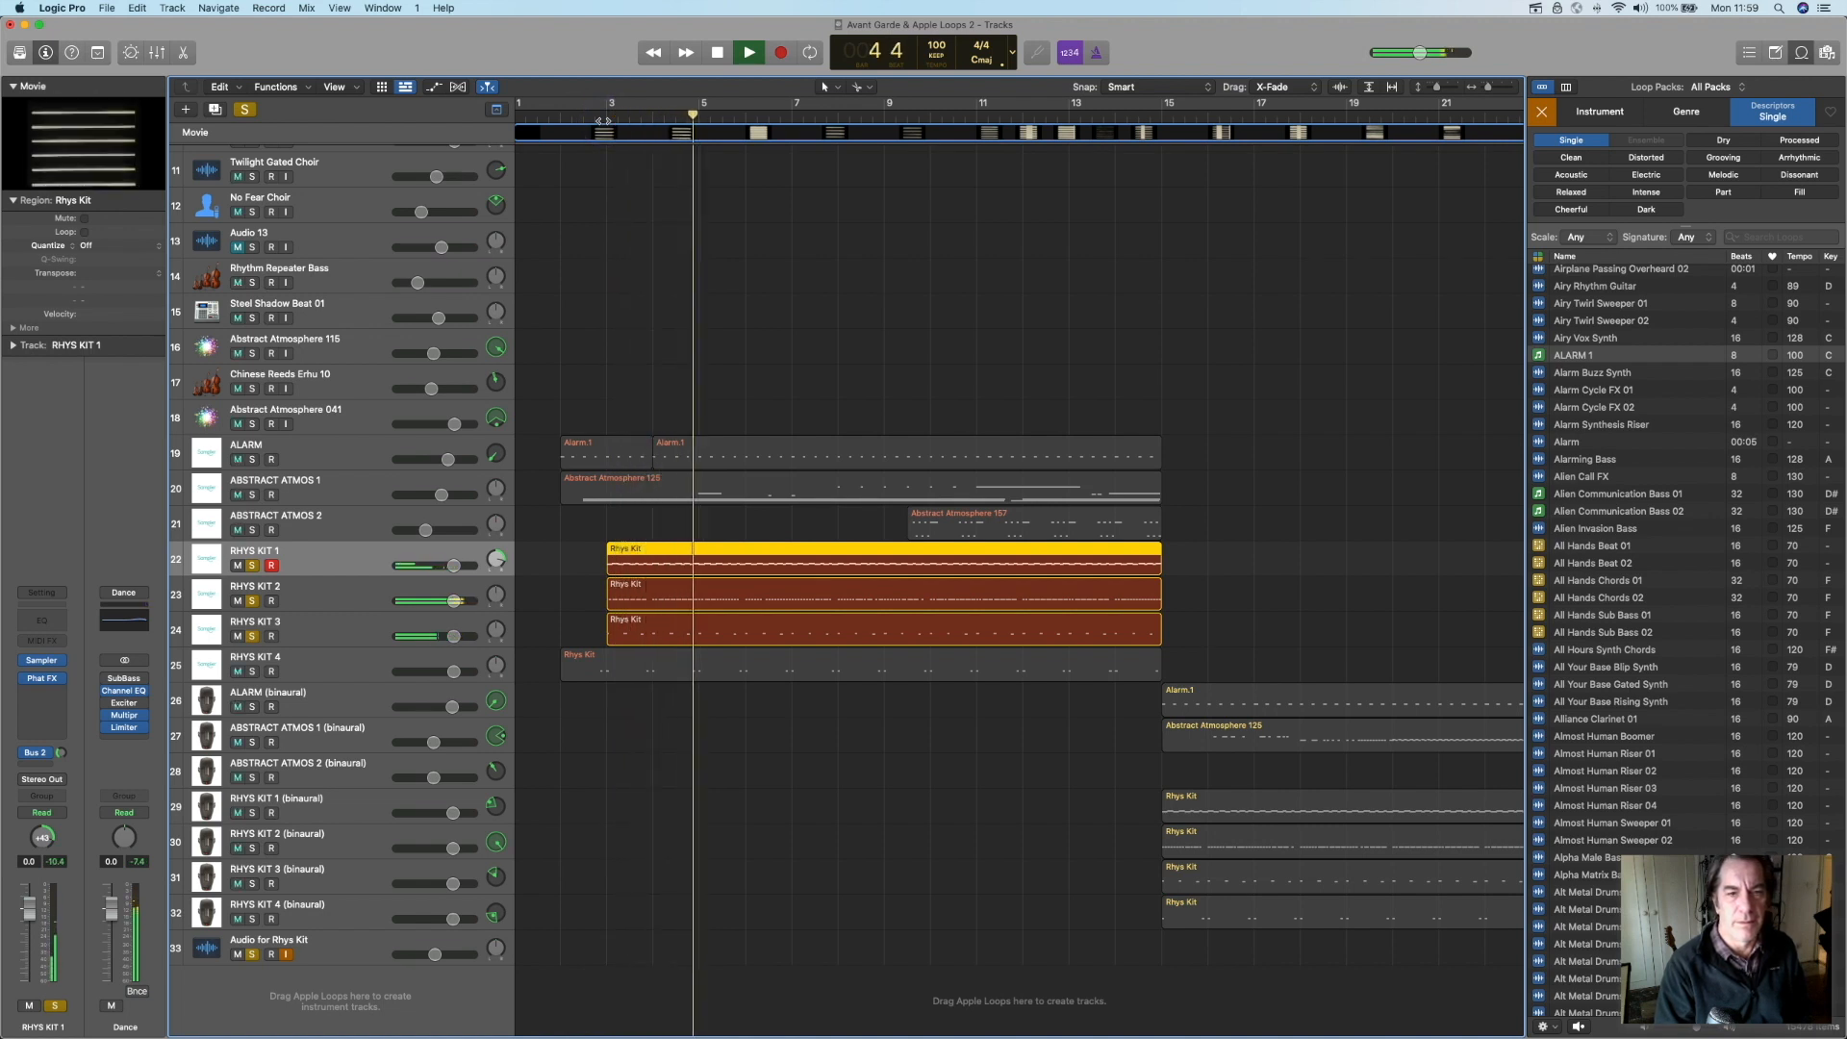
key(space)
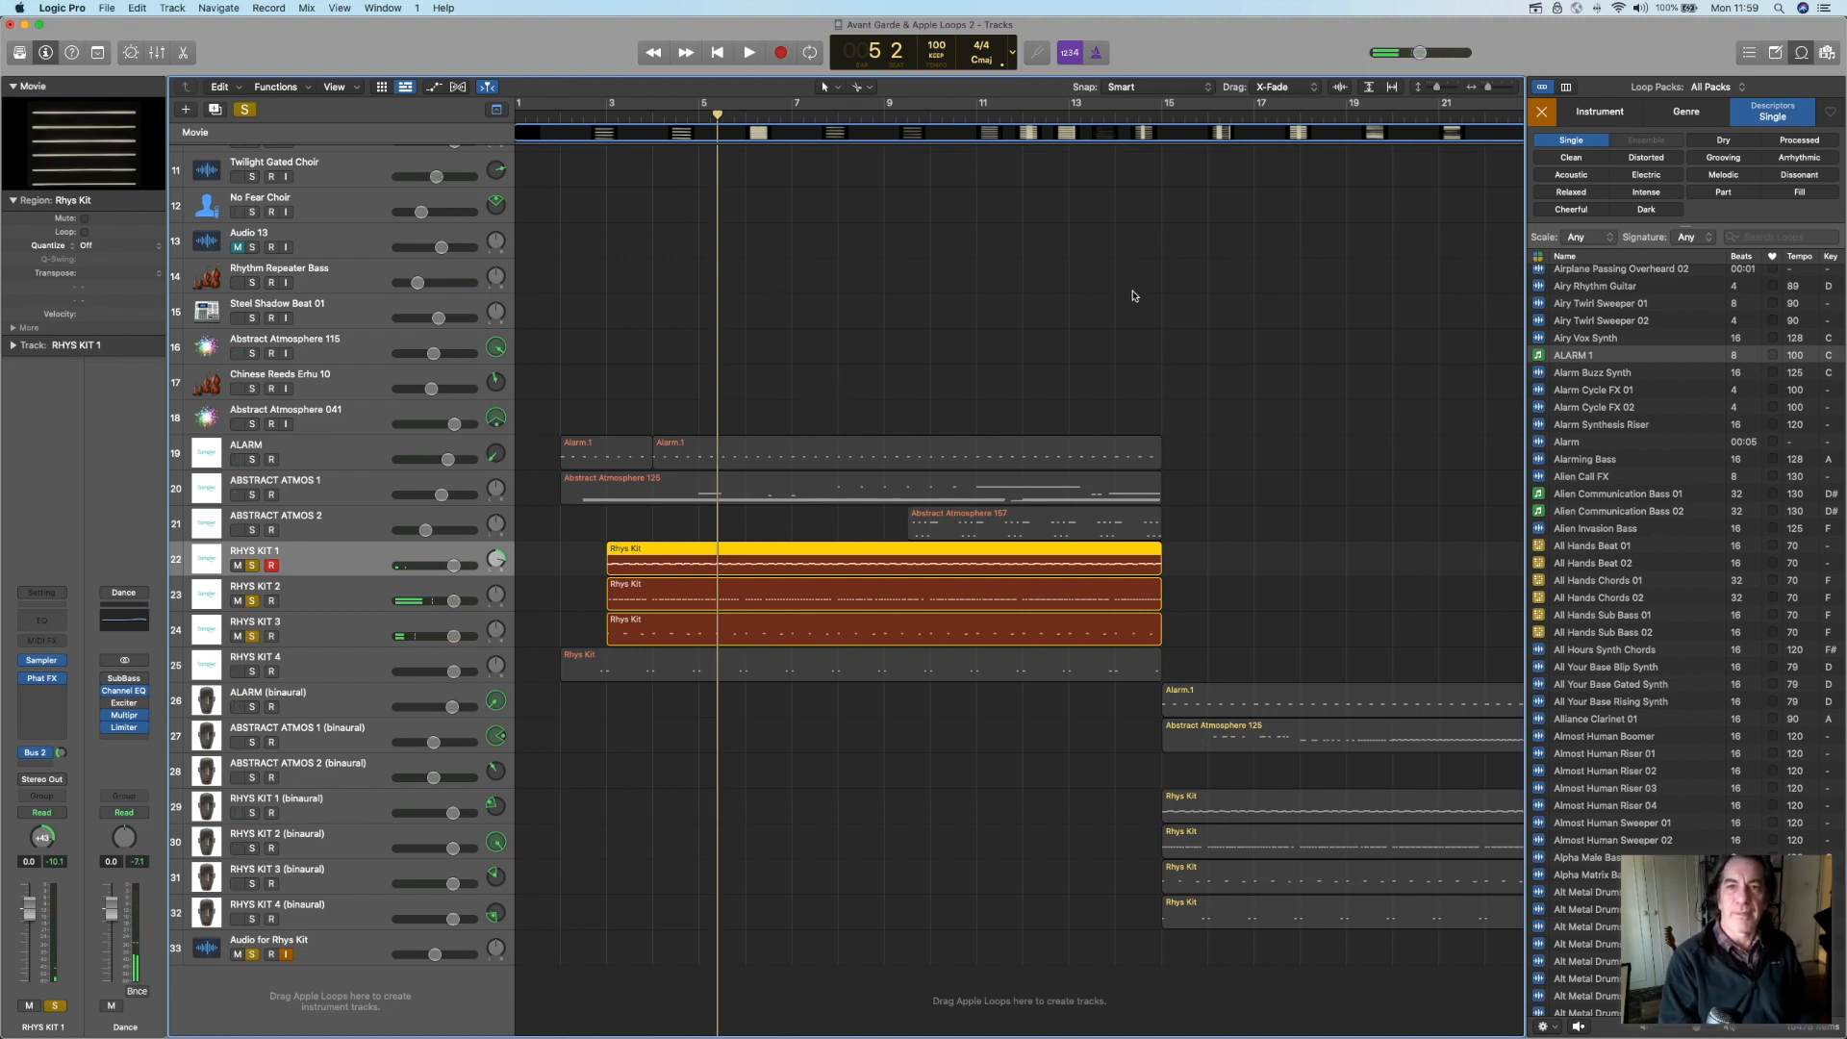
Select the Rhys Kit regions on RHYS KIT 1, 2 and 3 and join them into one region with the Glue Tool
click(567, 566)
drag(581, 551, 673, 635)
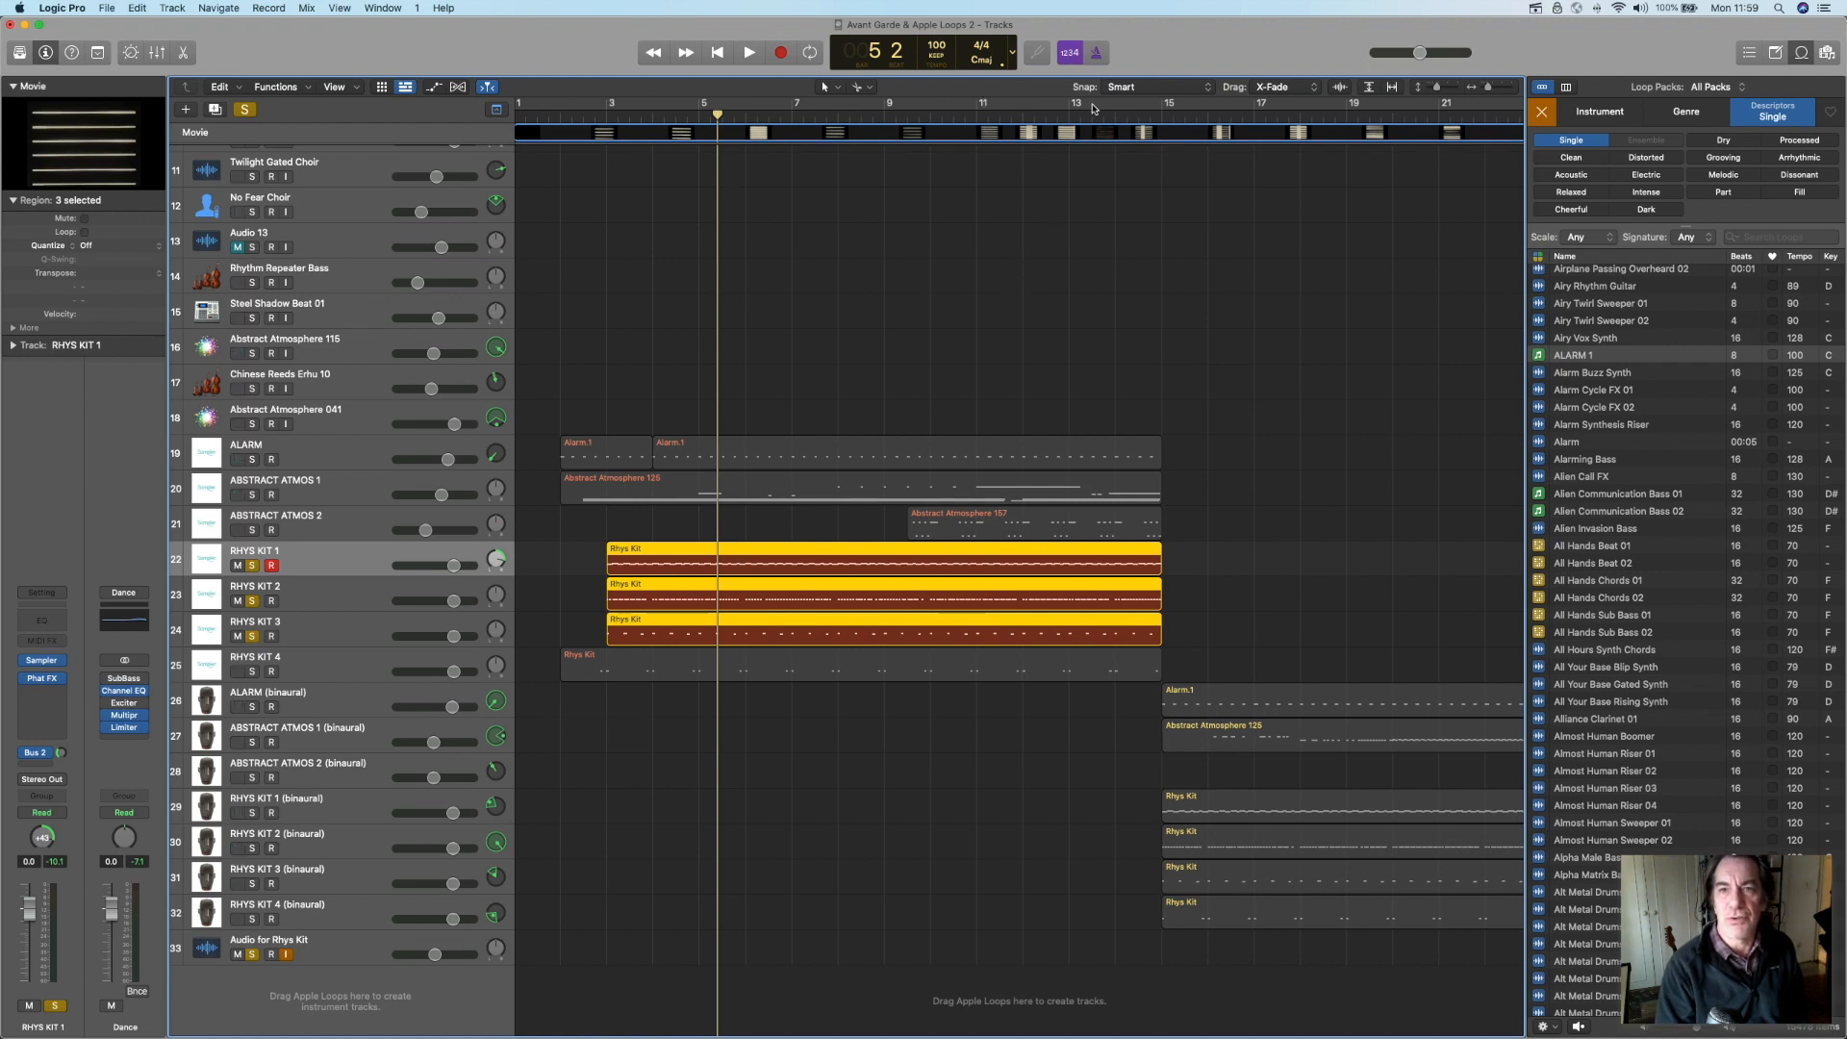
click(870, 88)
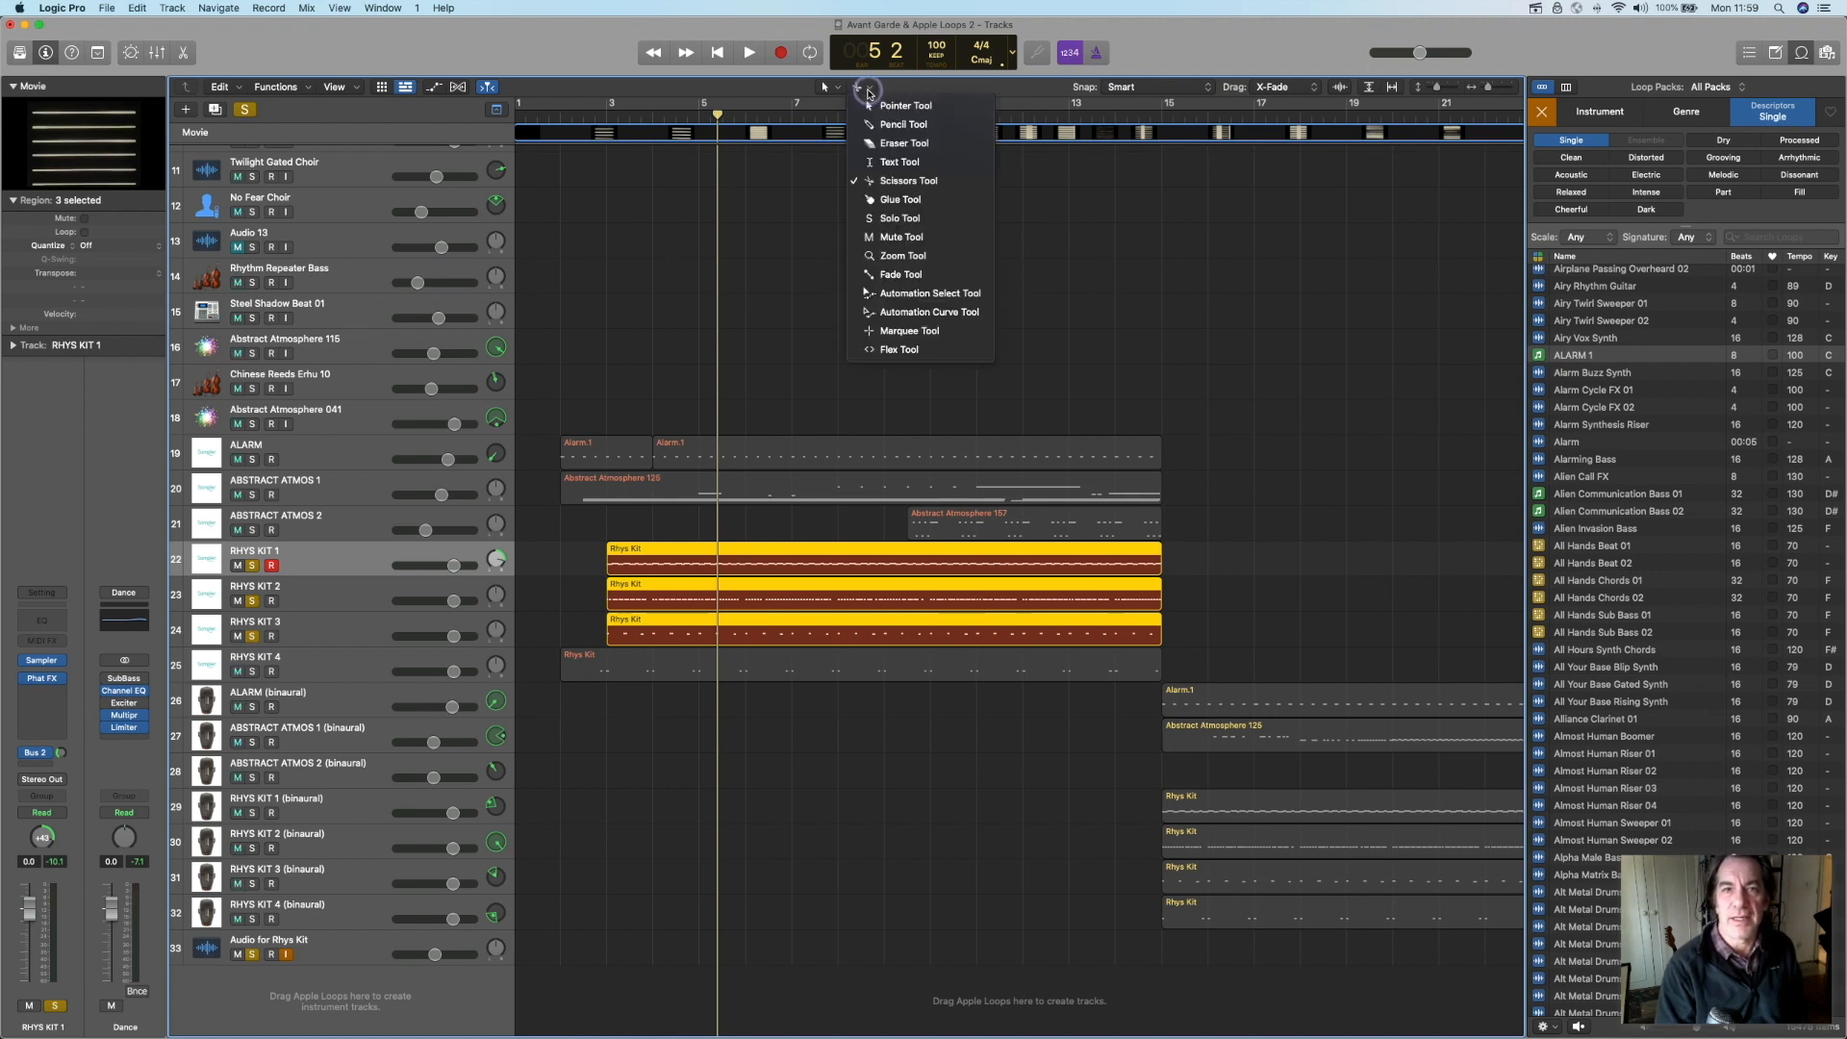
click(910, 200)
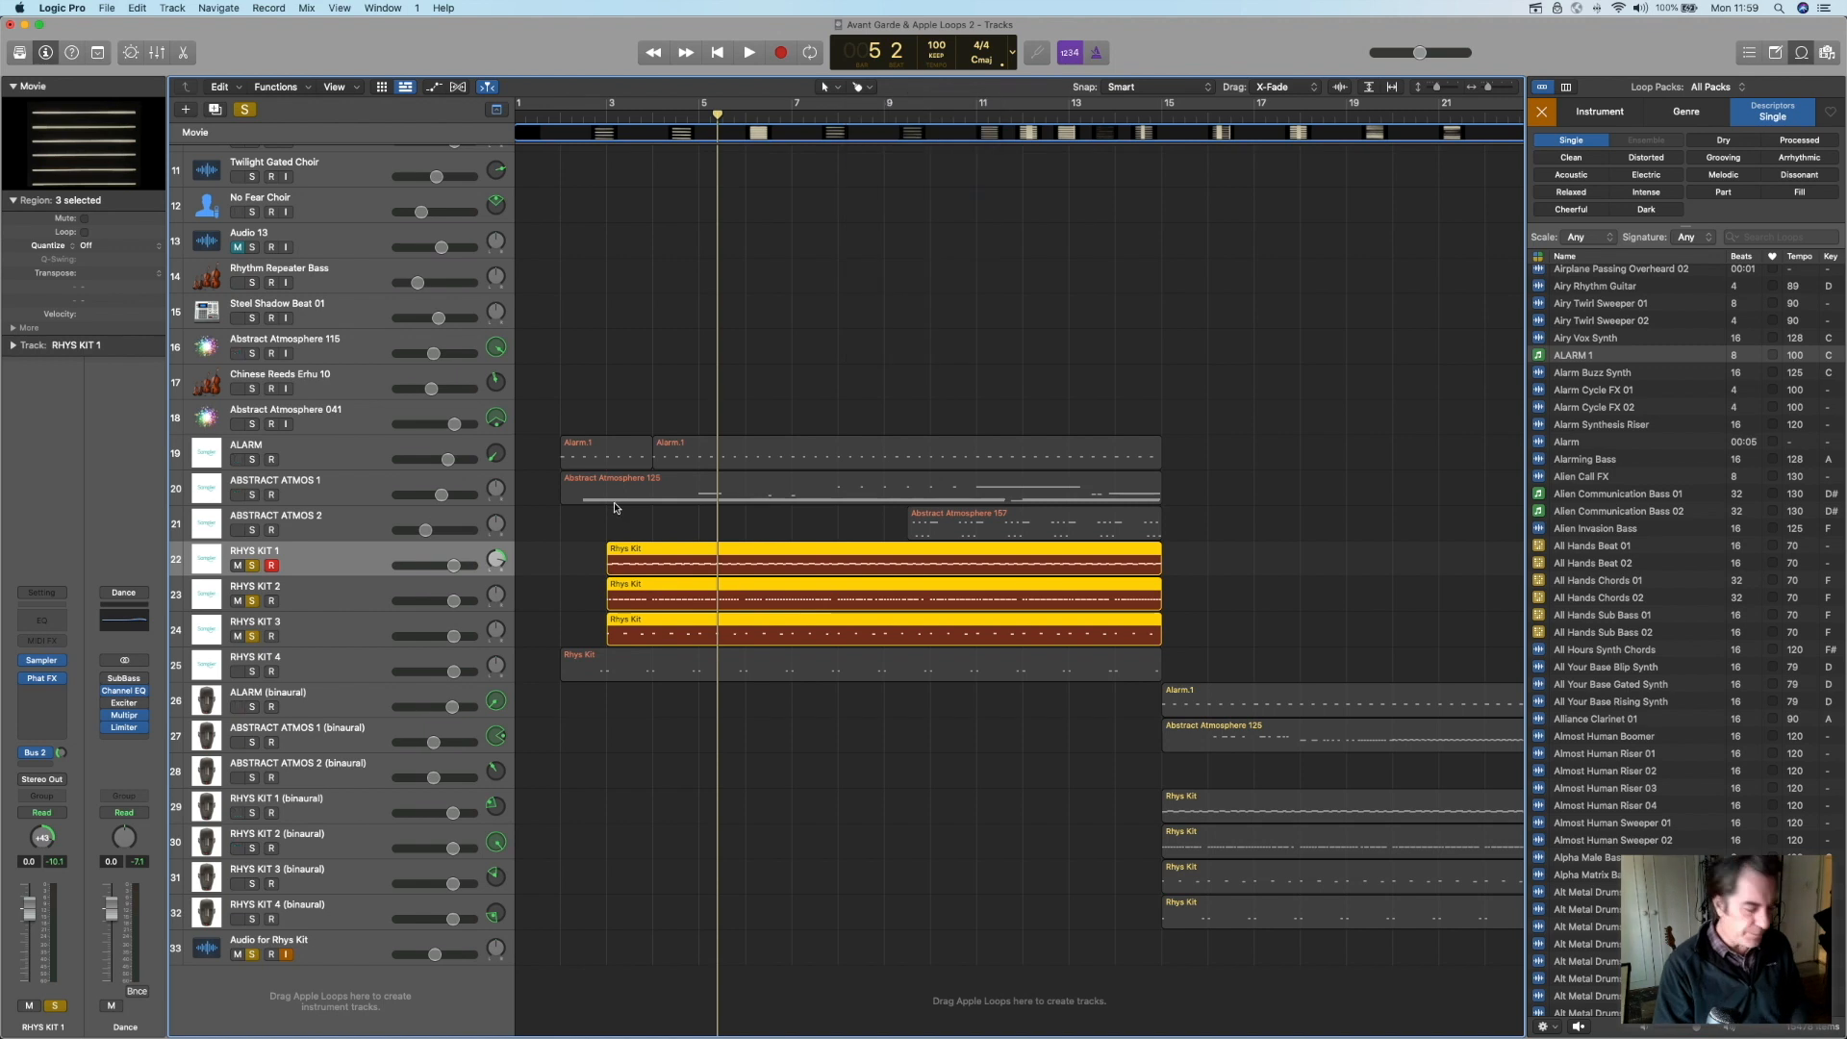
super+click(627, 569)
Play the joined Rhys Kit region from bar 3 and again from just before bar 5 to find a loopable bar
click(606, 113)
key(space)
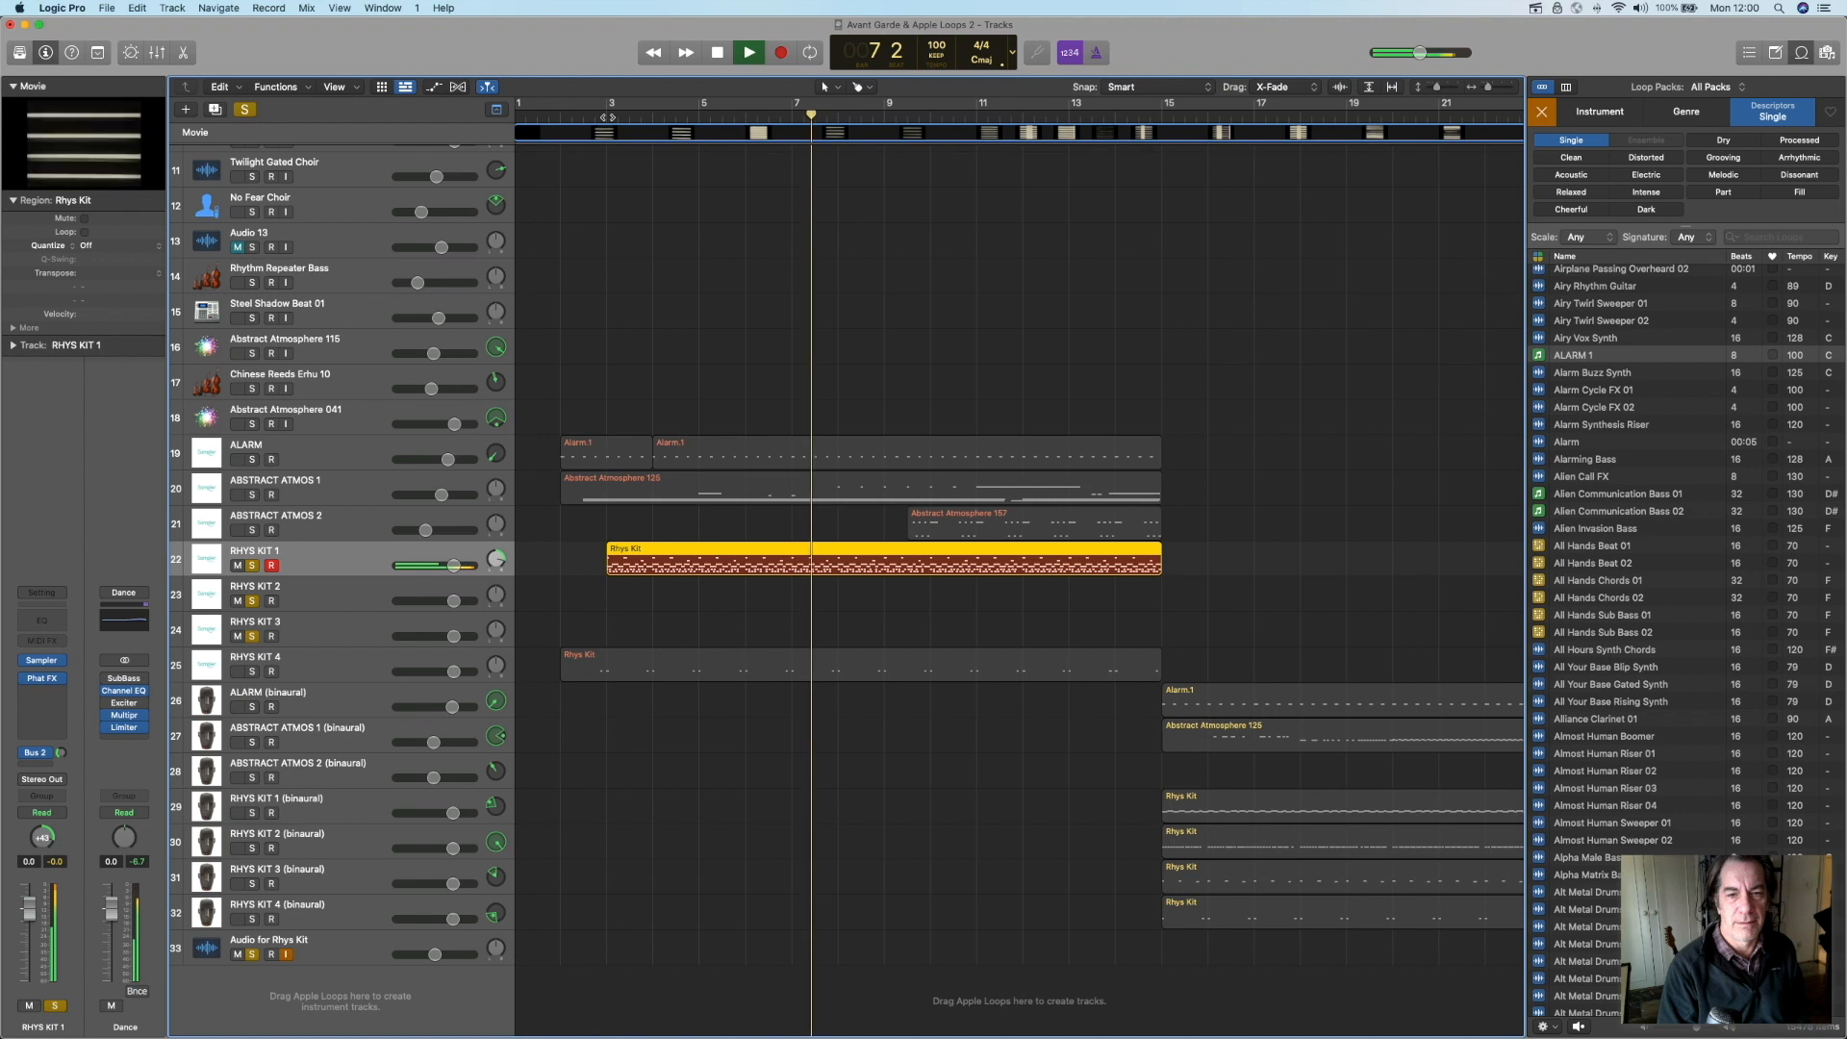
key(space)
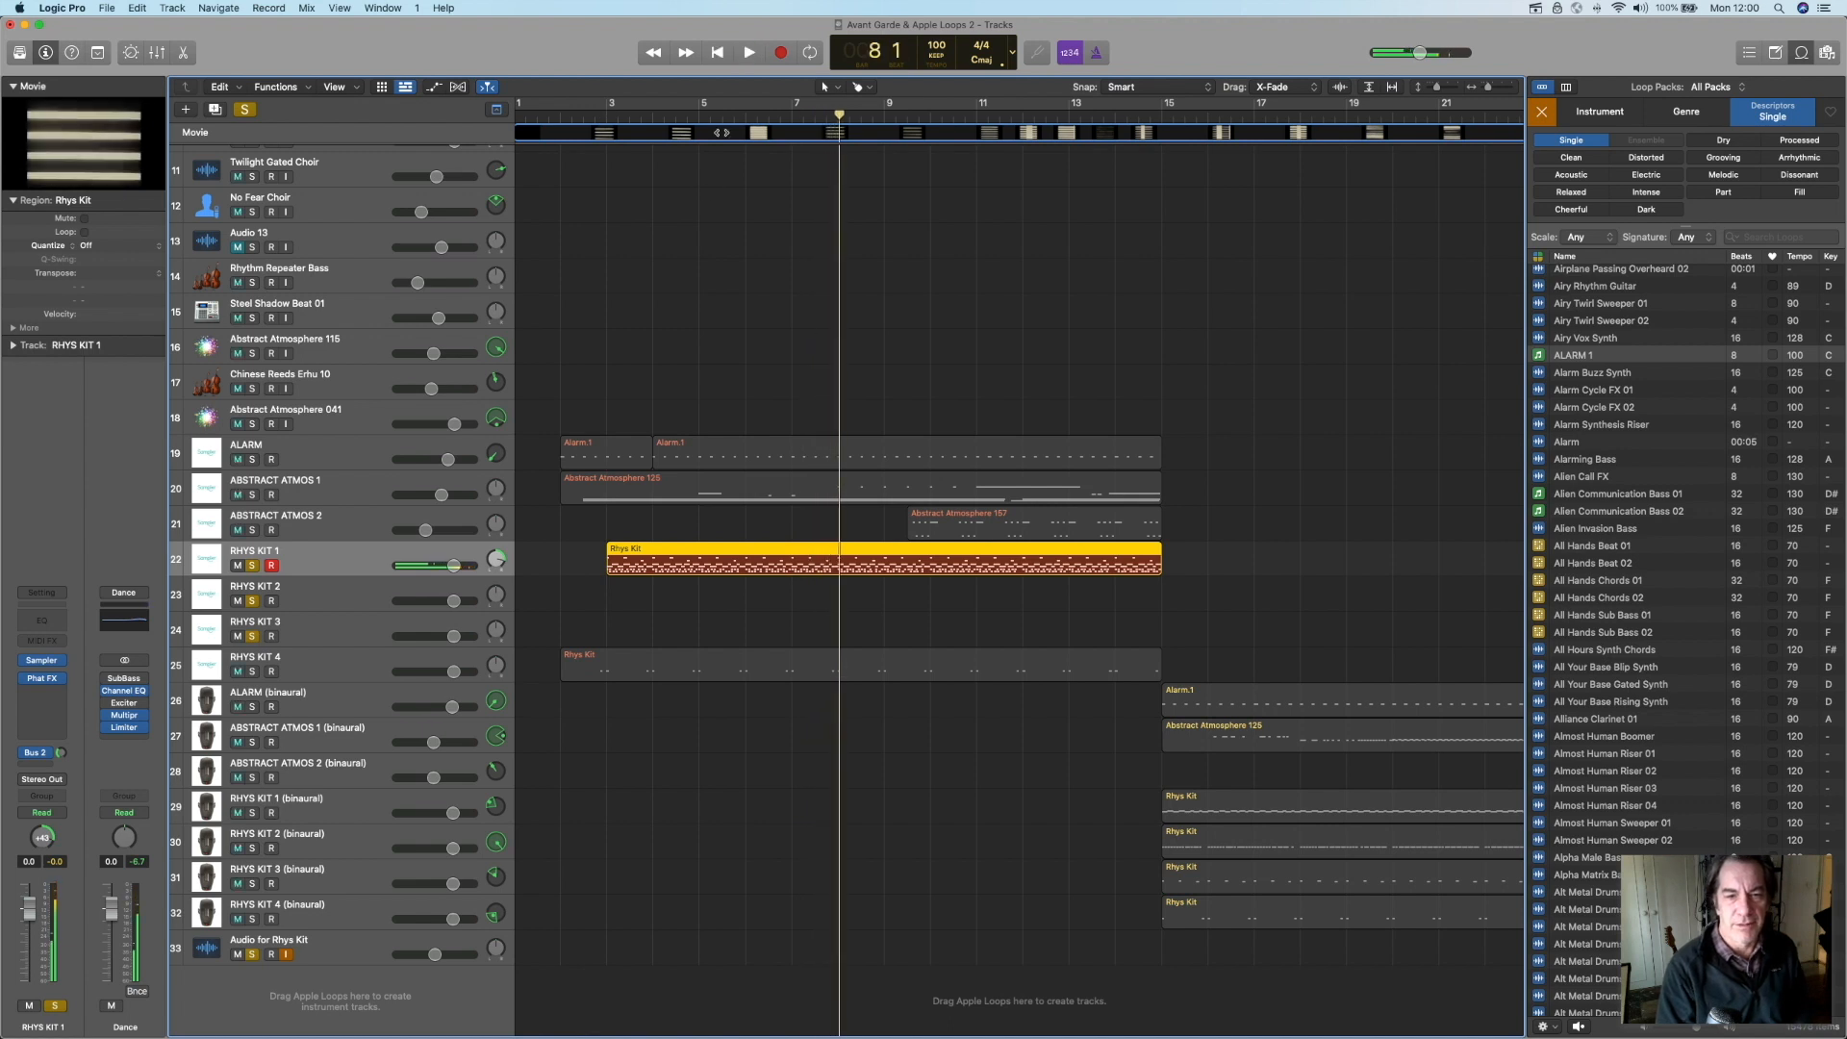
click(690, 118)
key(space)
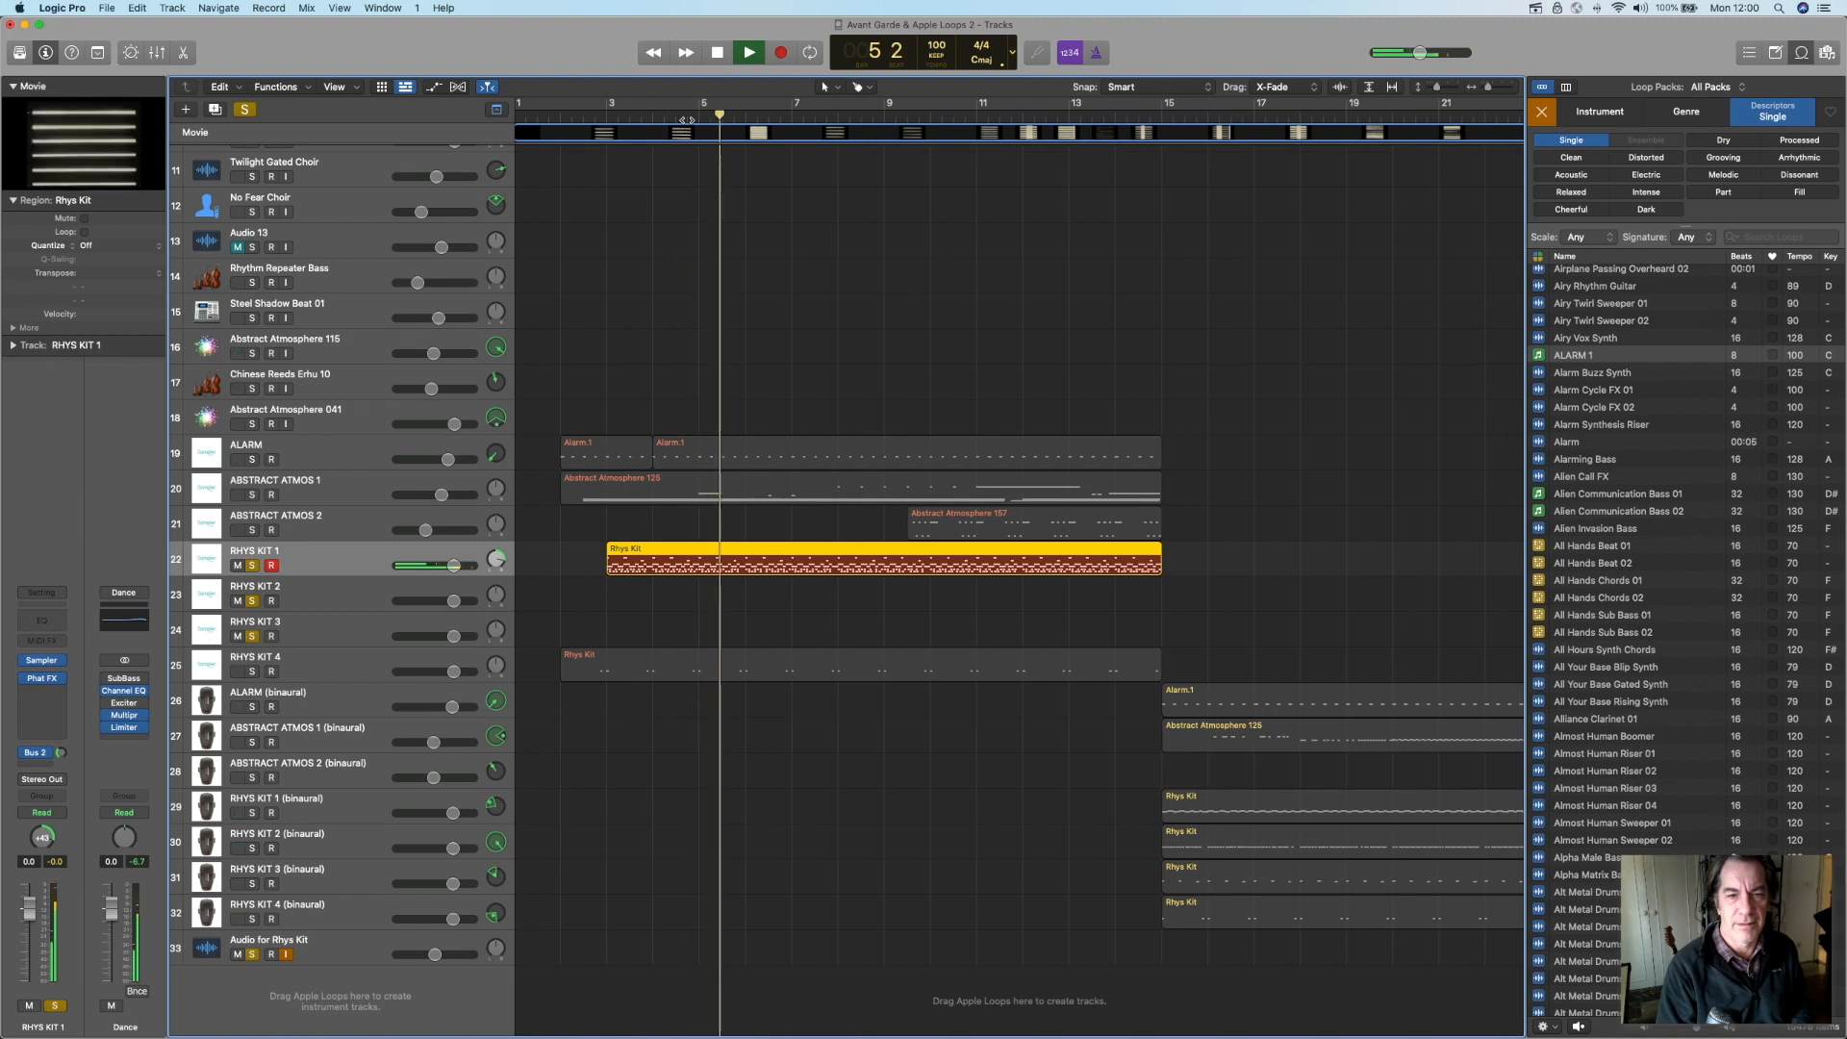
key(space)
Split the joined Rhys Kit region at bar 6 with the Scissors Tool, keeping the notes that cross the split point
click(745, 120)
click(1509, 87)
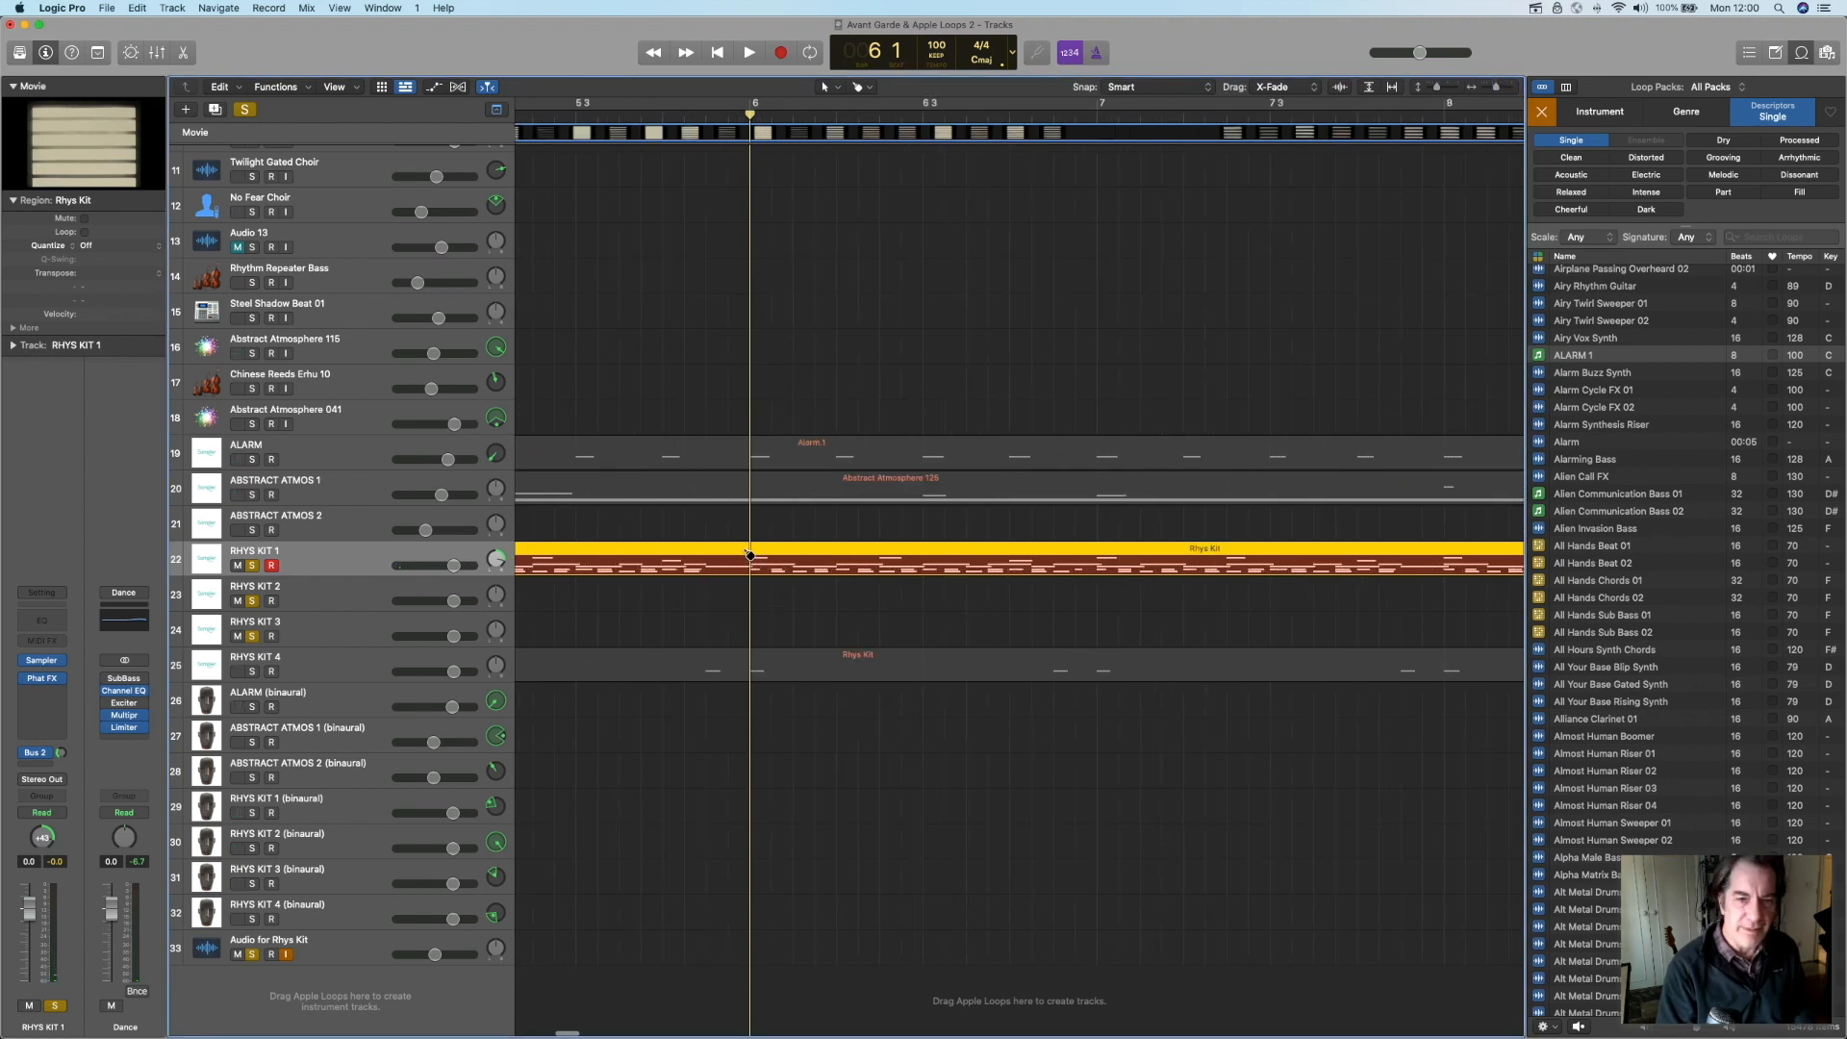
click(858, 87)
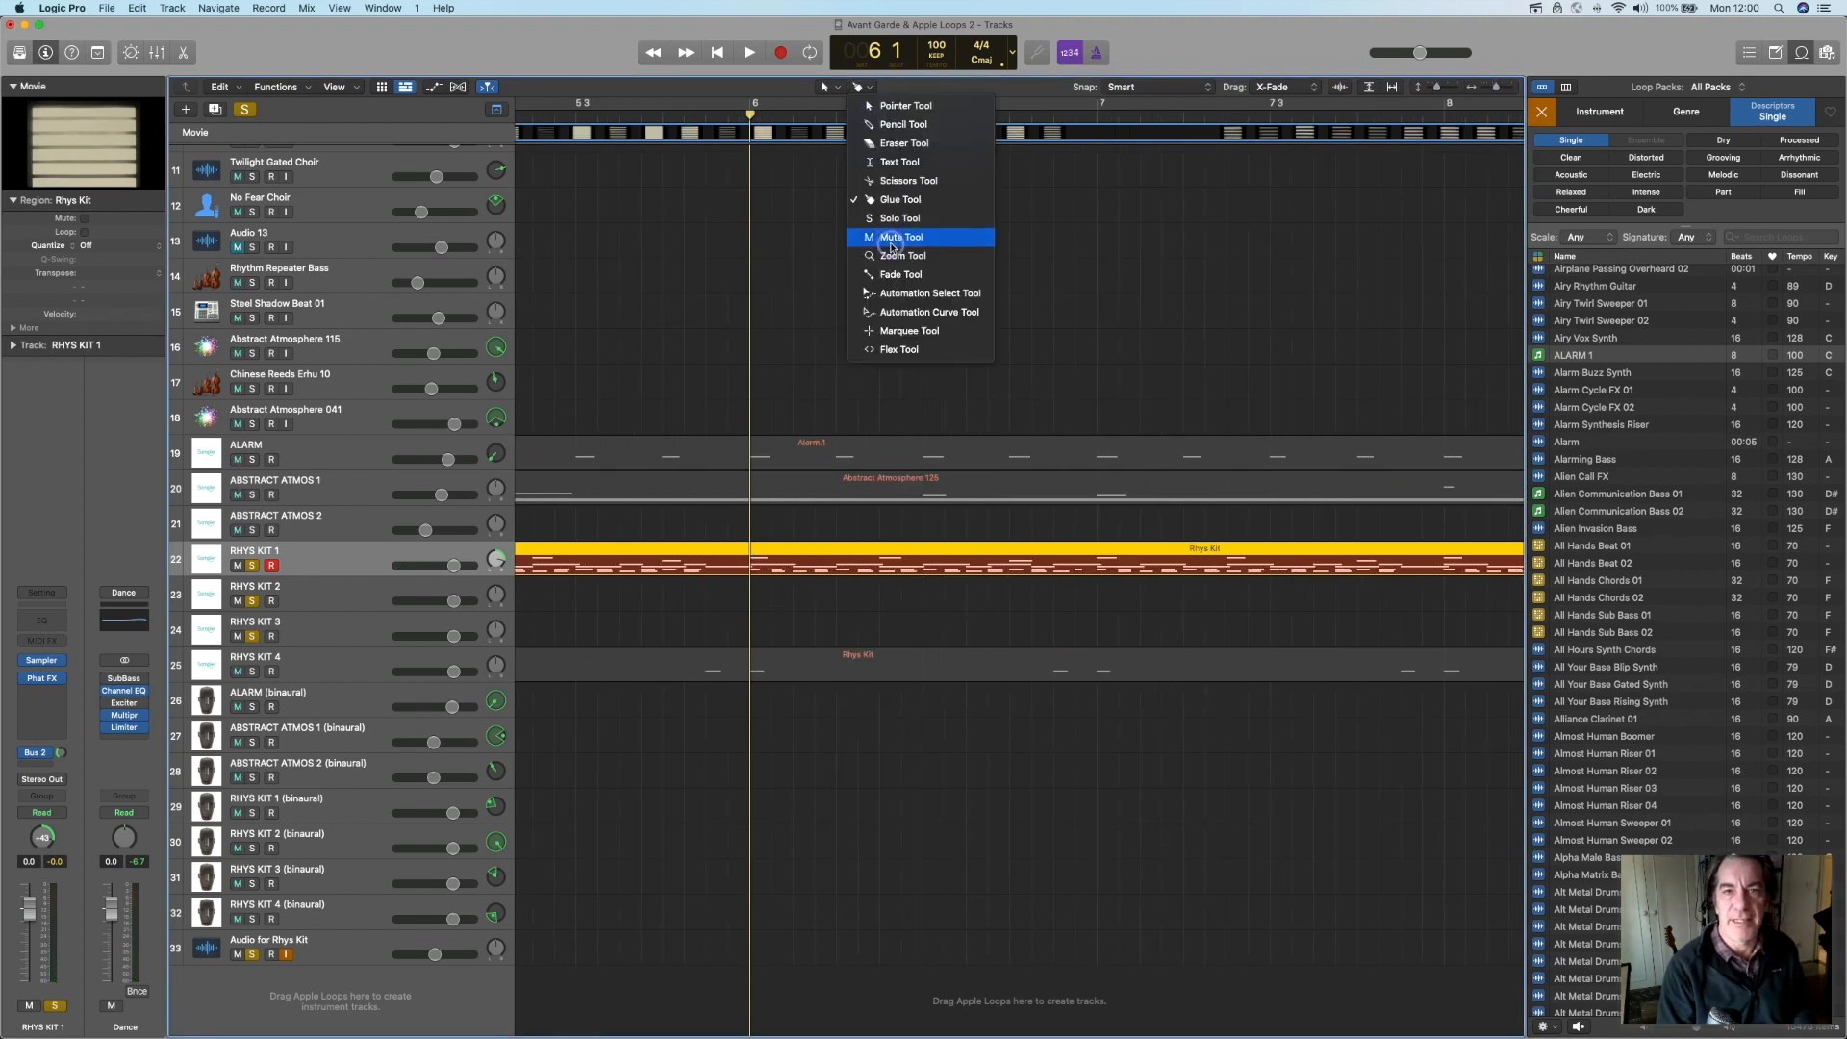
click(902, 180)
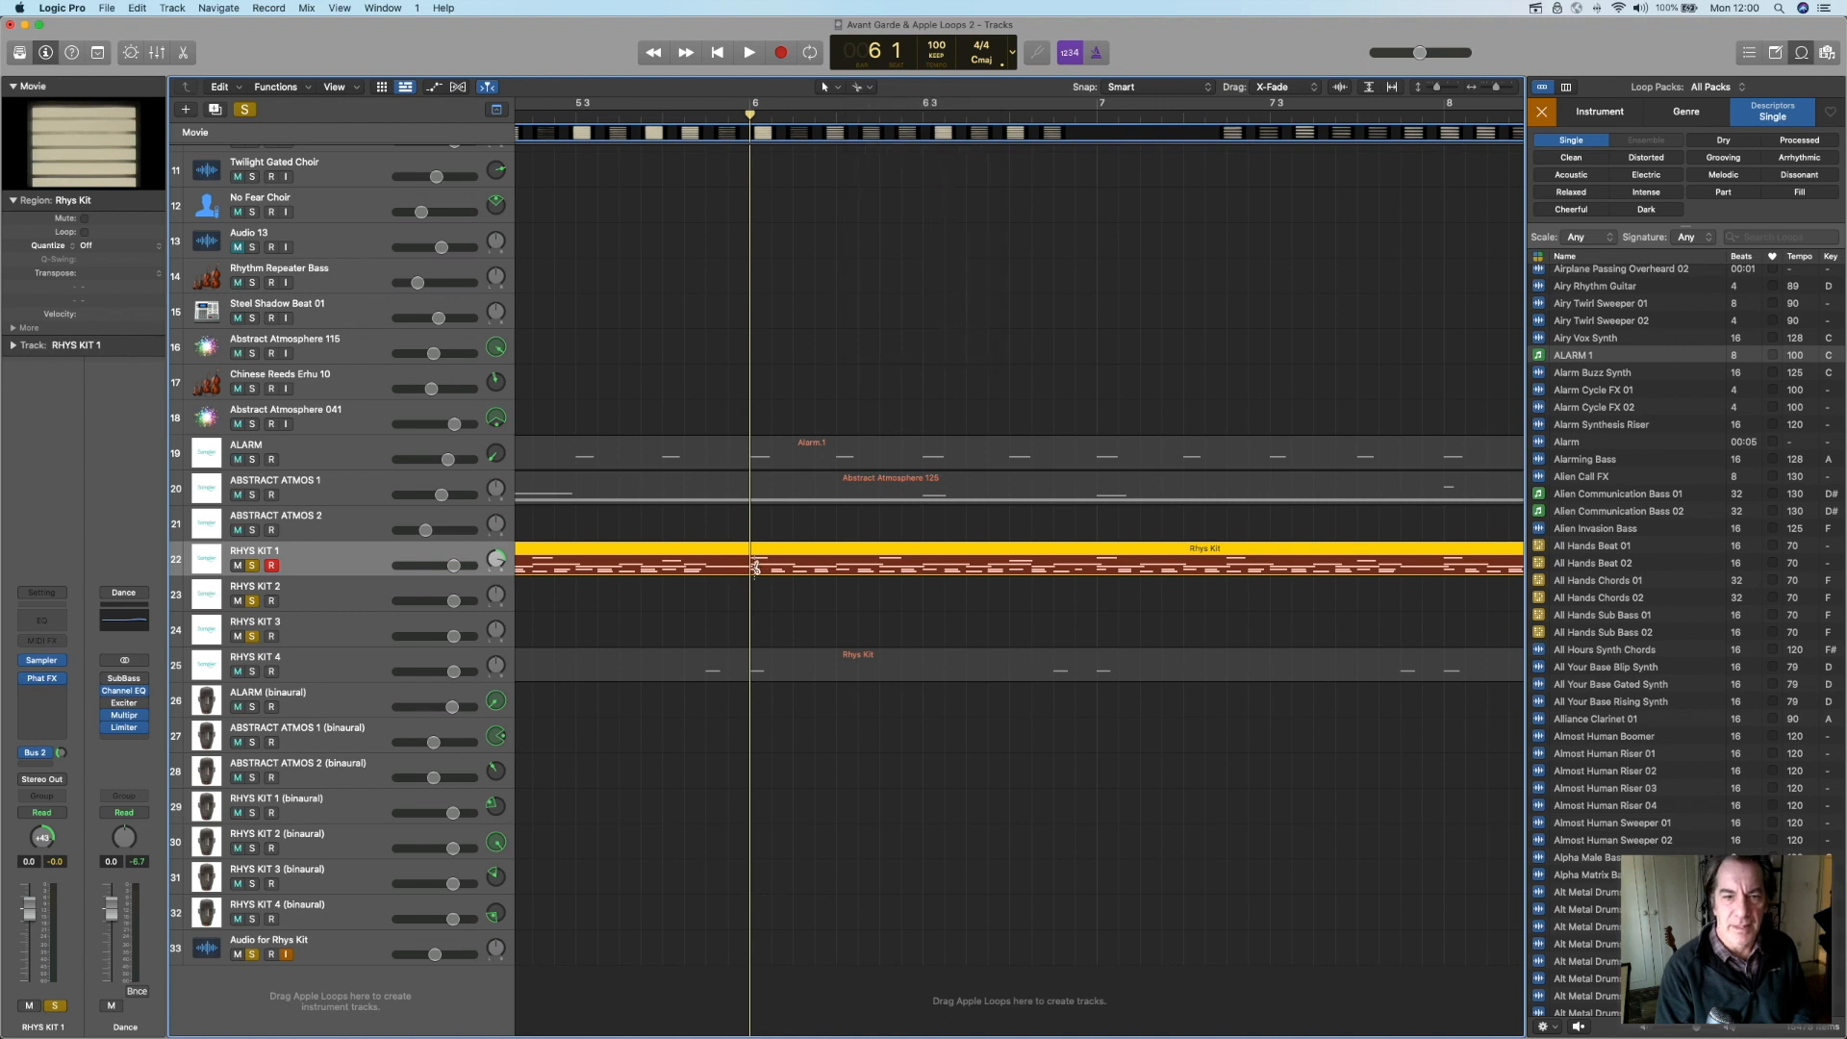
super+click(752, 563)
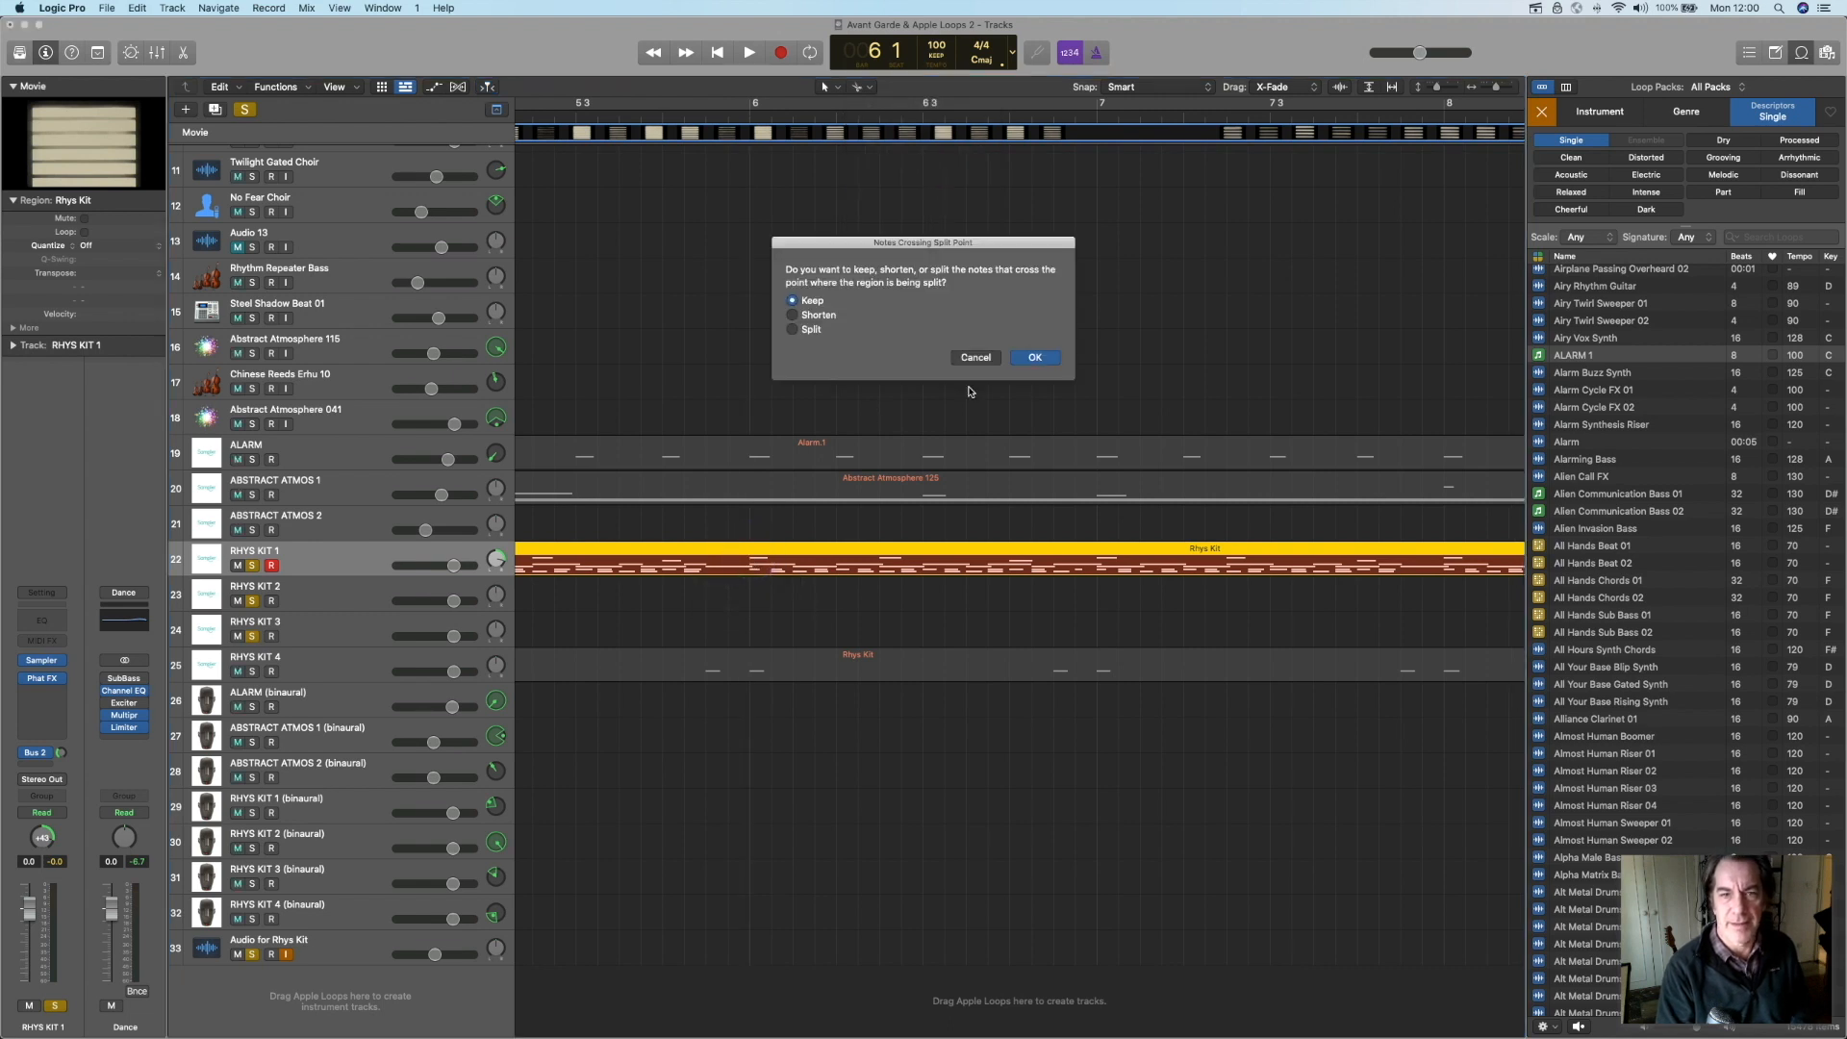
click(1052, 359)
Listen from bar 6 to bar 7, split the Rhys Kit region at bar 7 keeping crossing notes, and select the one-bar piece
key(space)
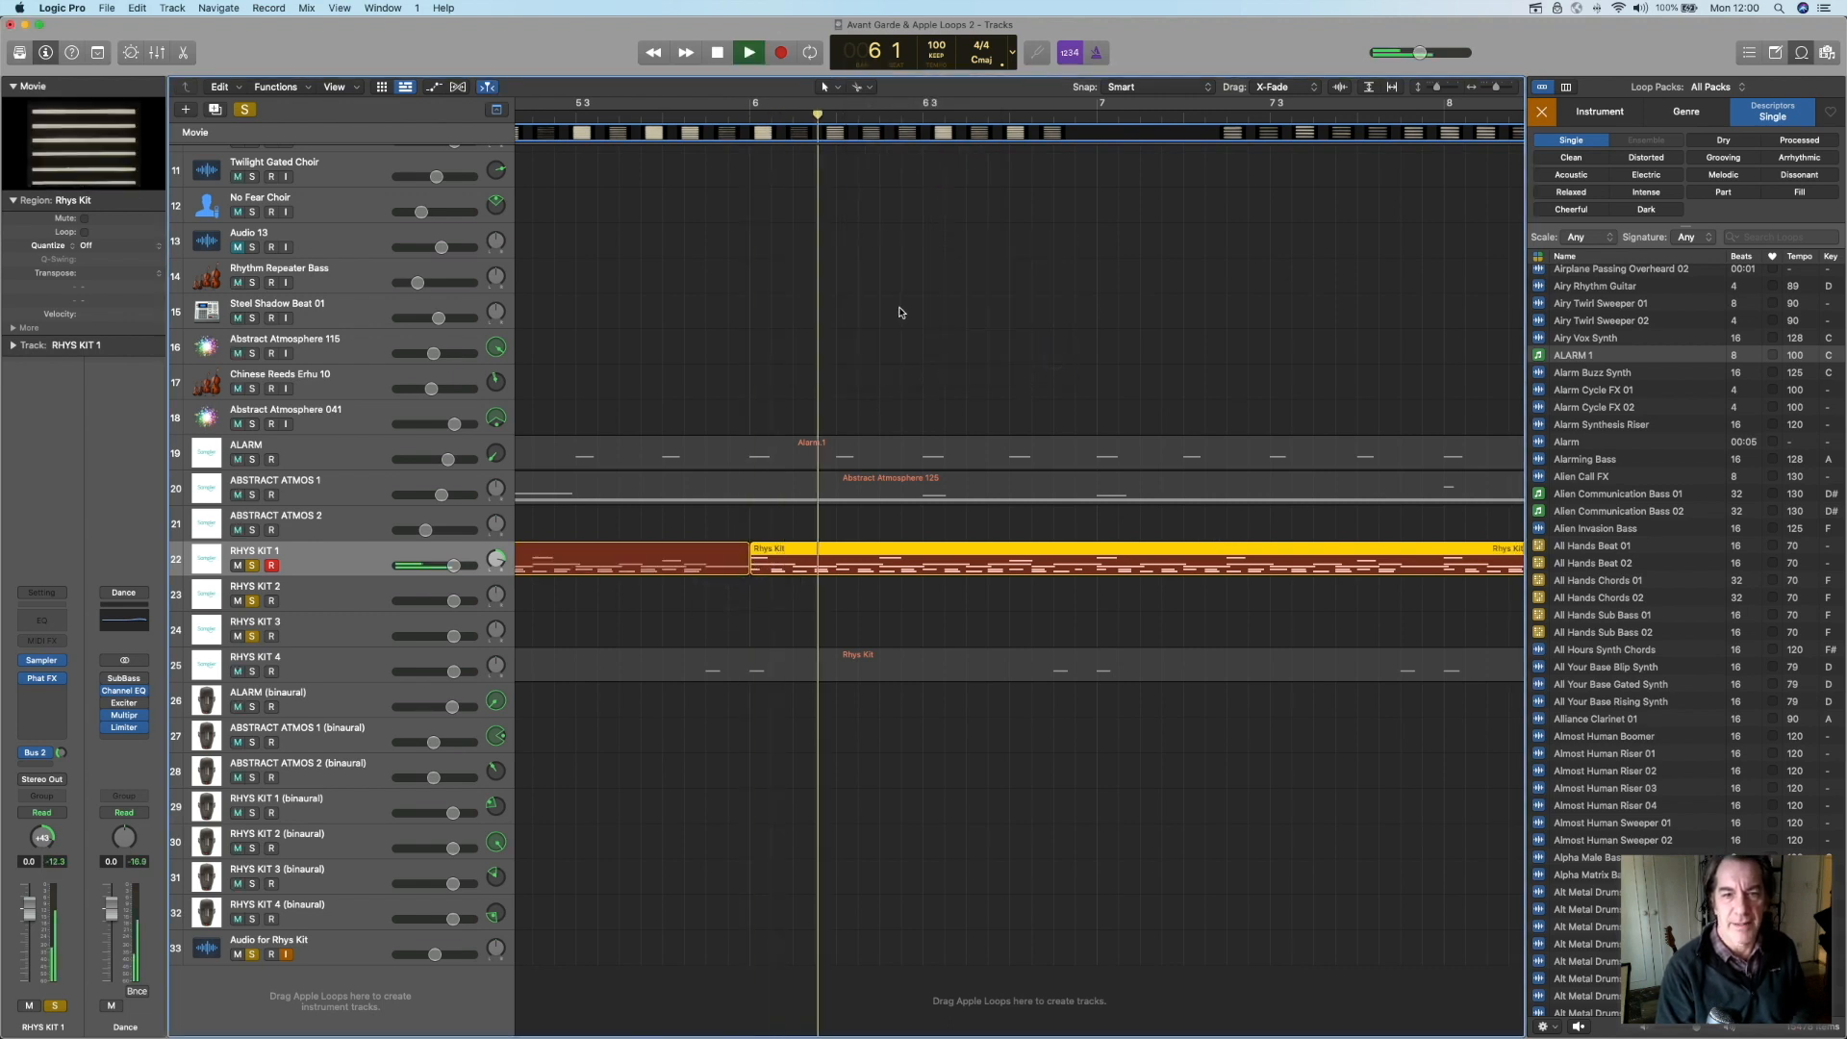
key(space)
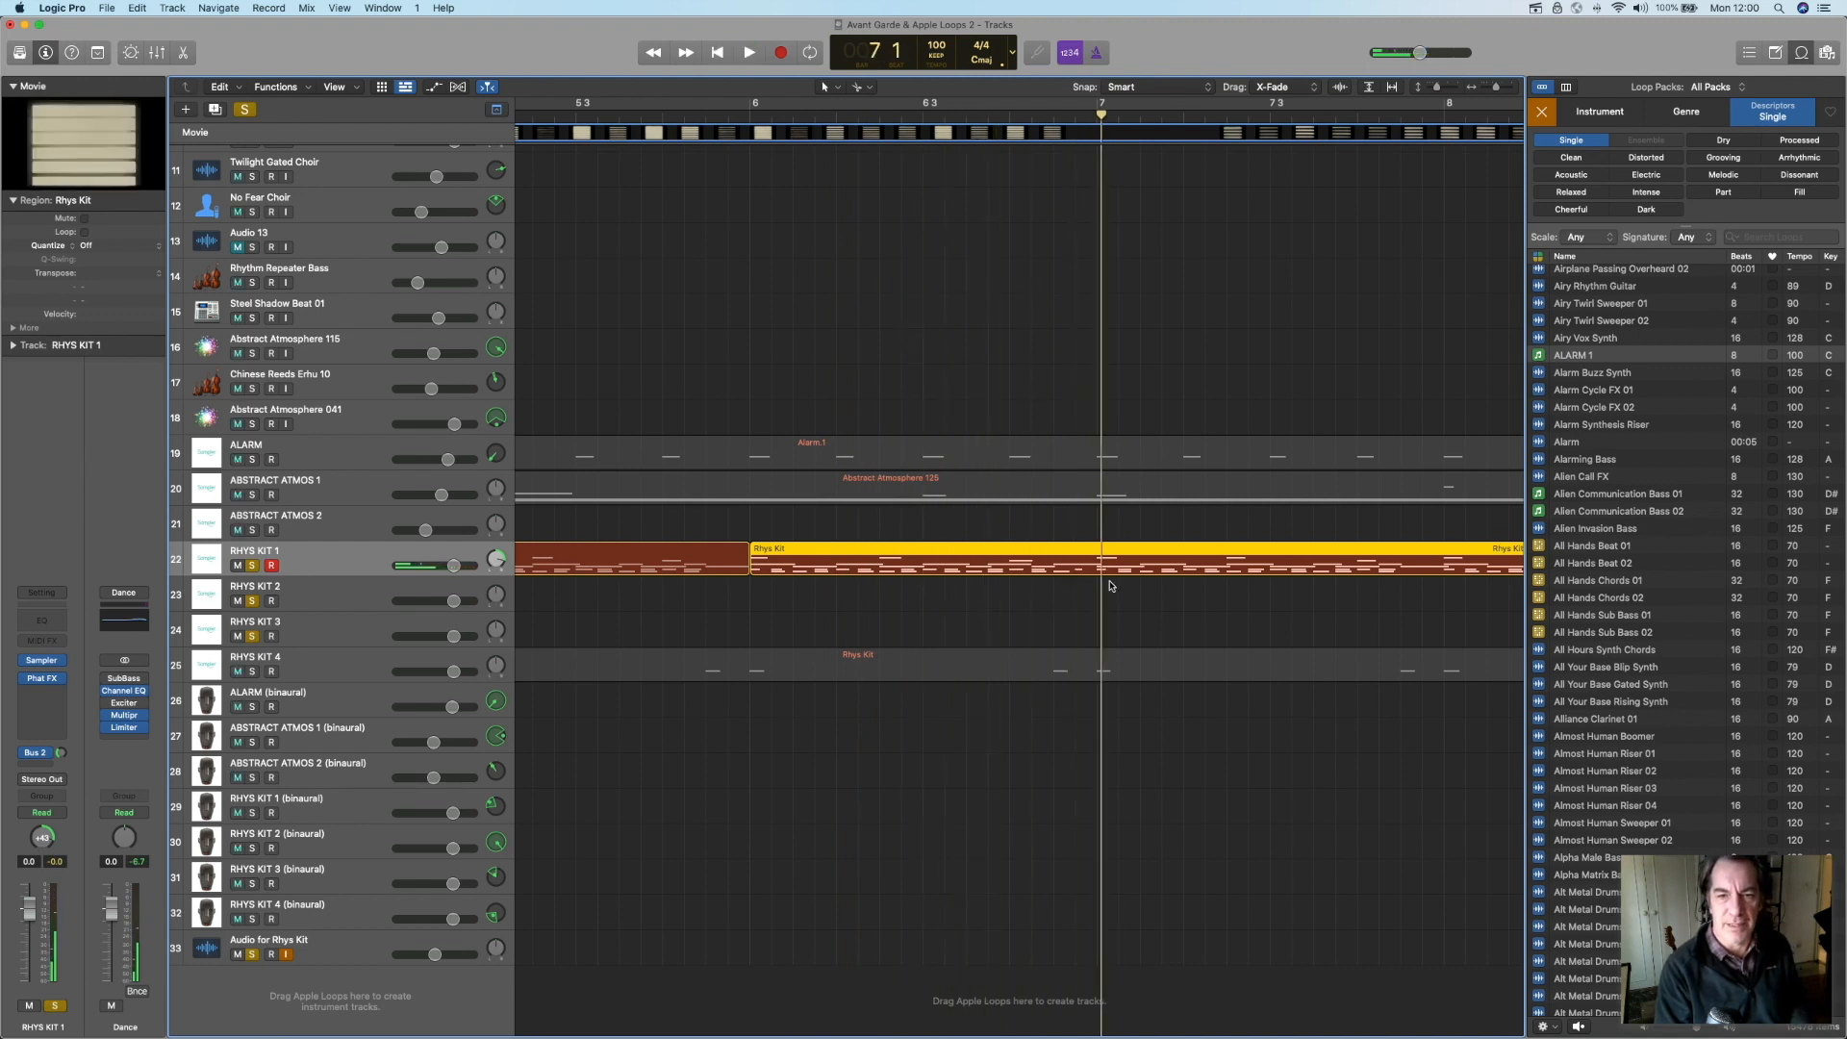
click(1100, 119)
click(1096, 115)
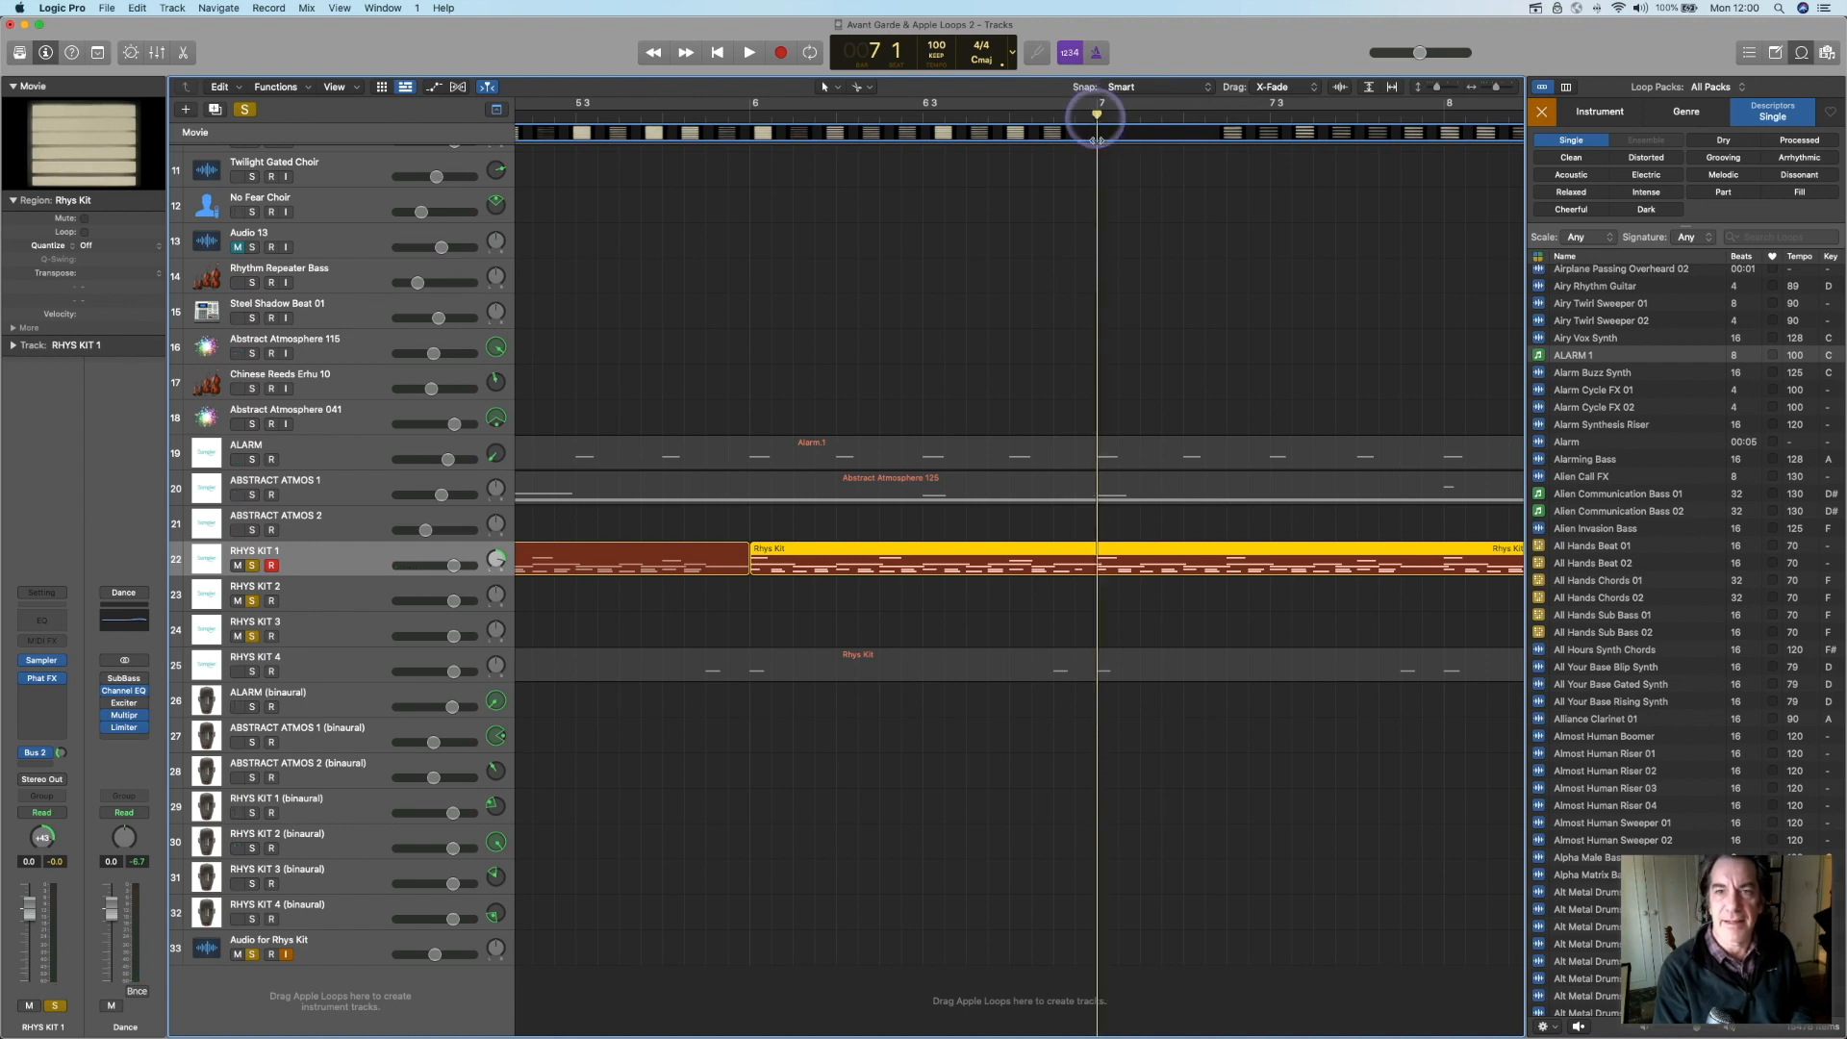
click(1100, 565)
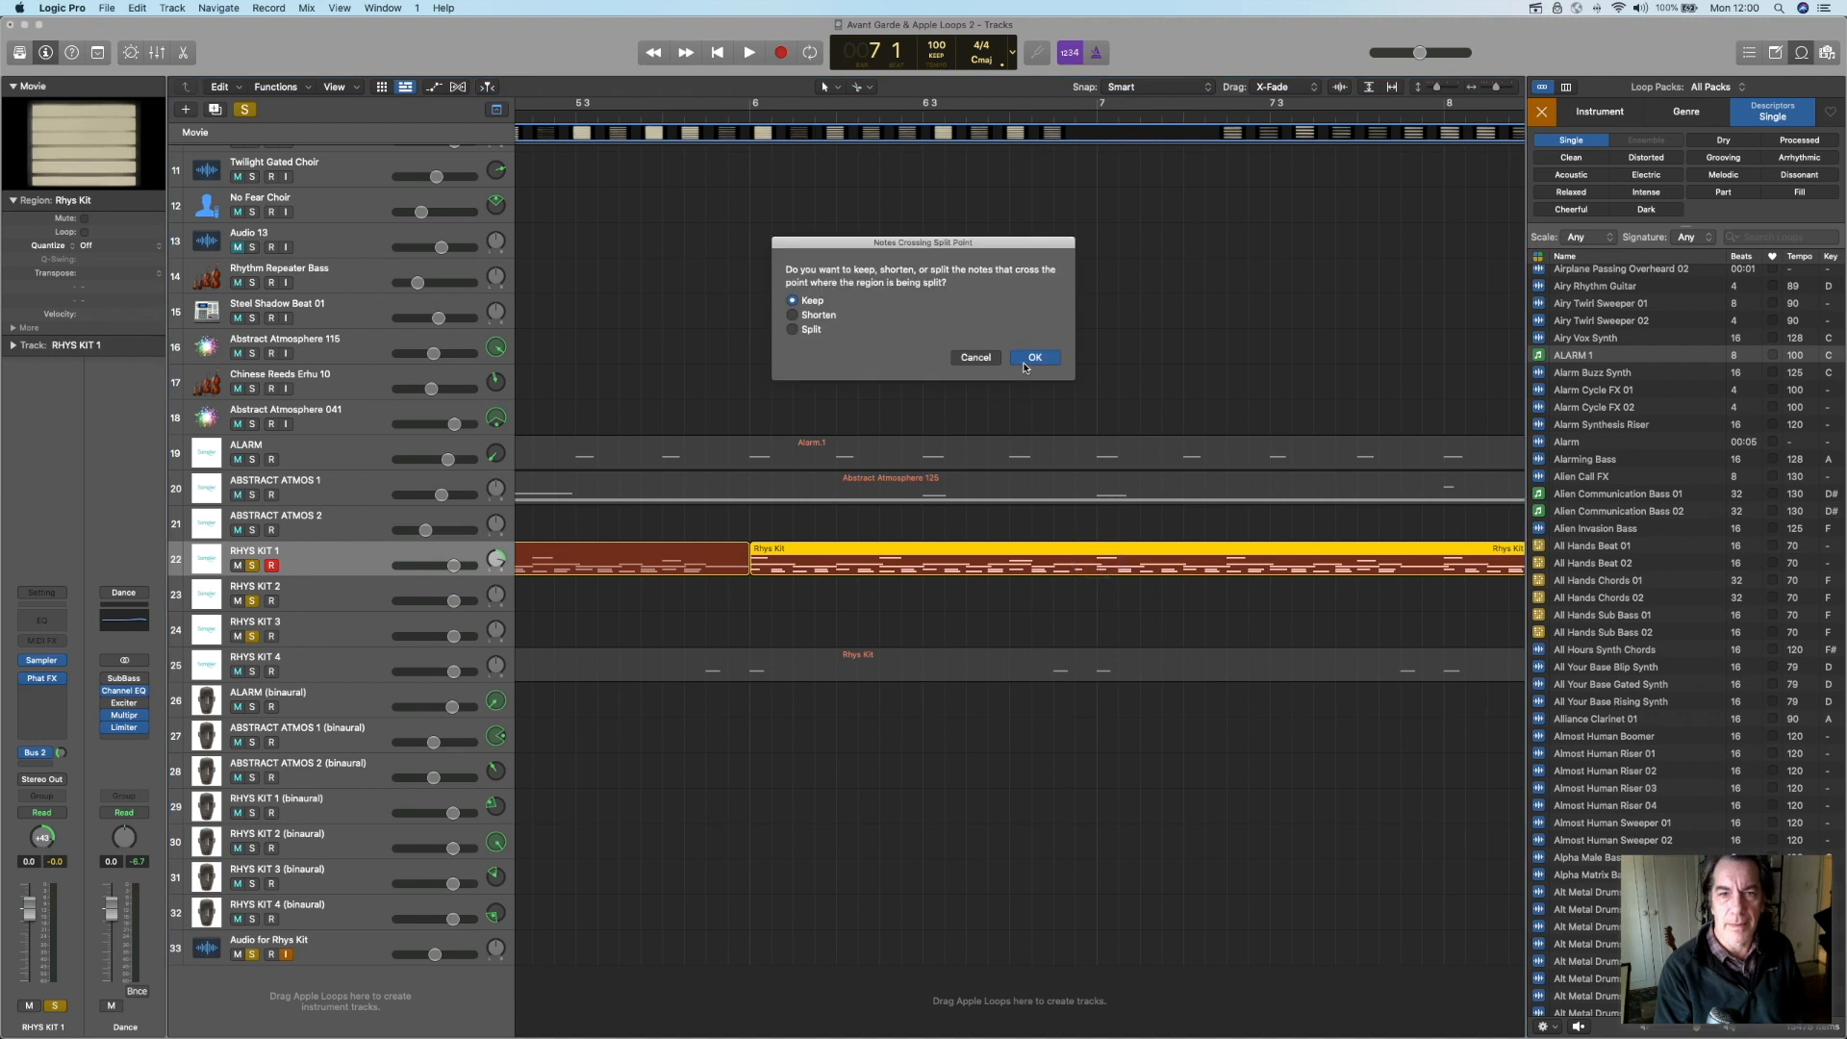
click(1025, 366)
click(929, 558)
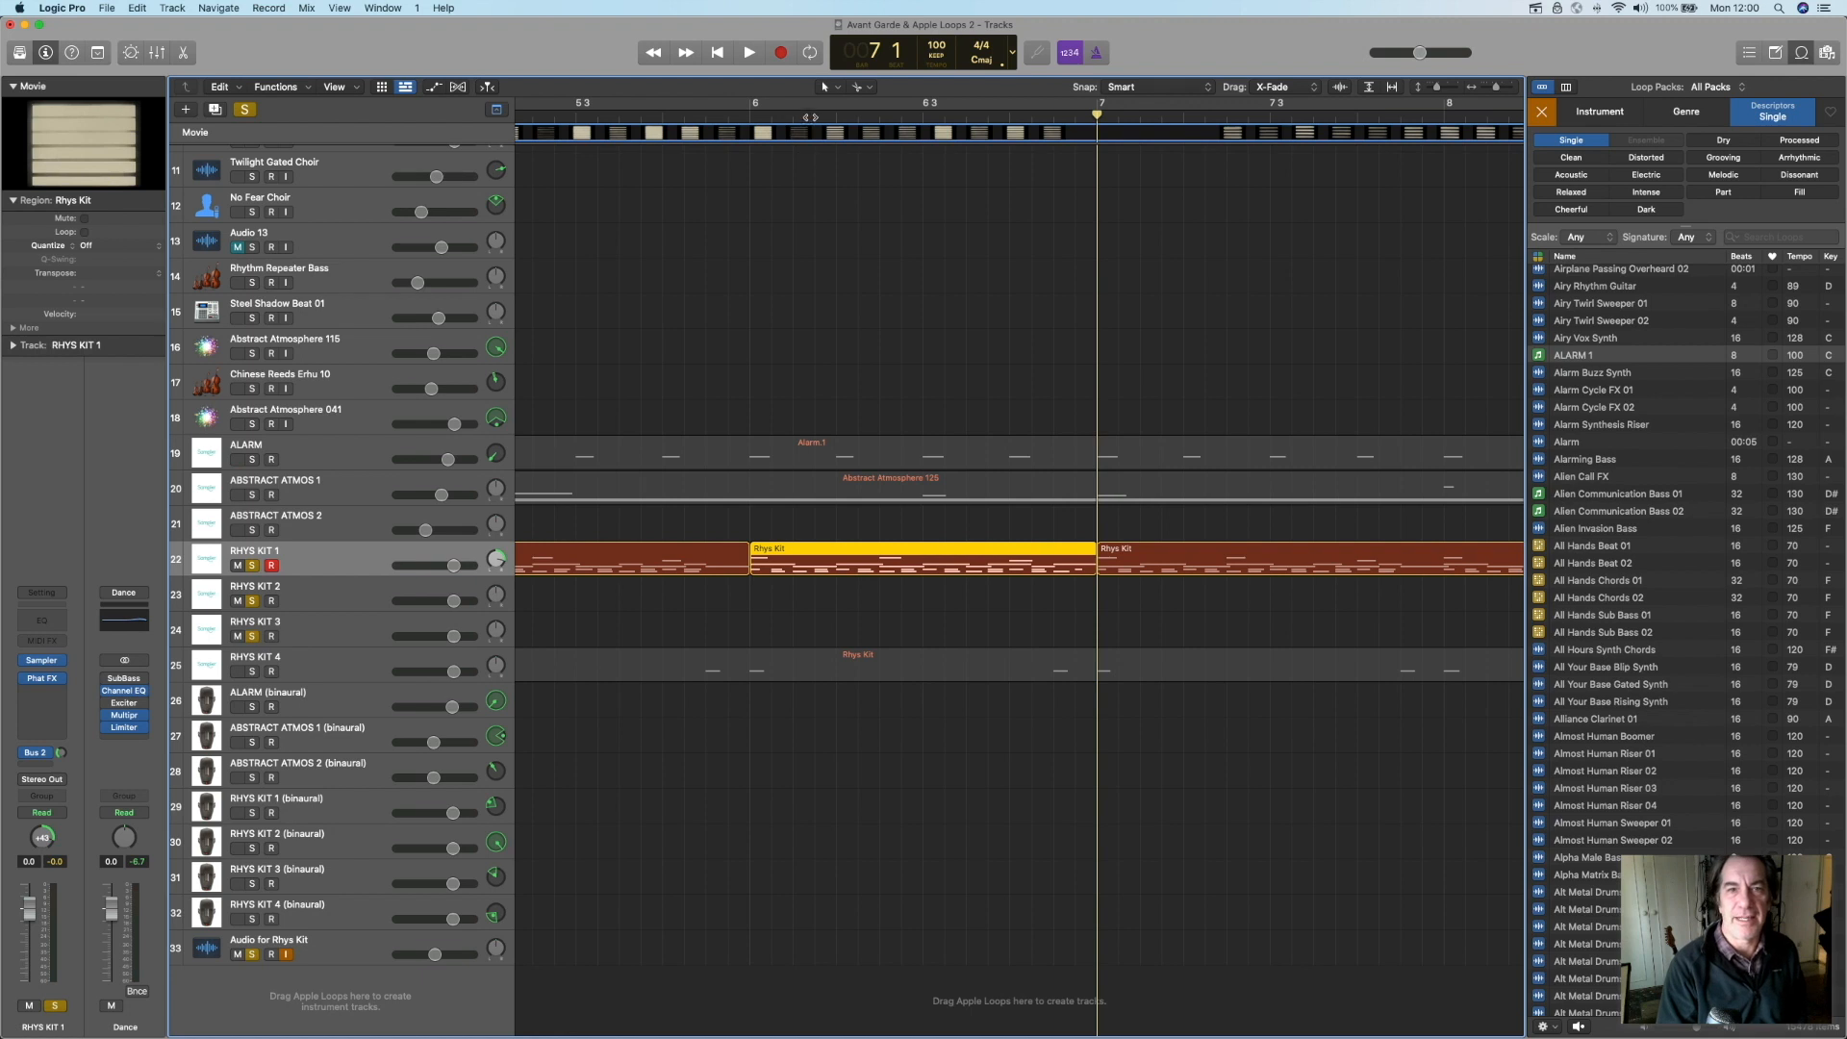
Set the cycle range from bar 6 to bar 7 around the one-bar Rhys Kit region and play it back
click(819, 105)
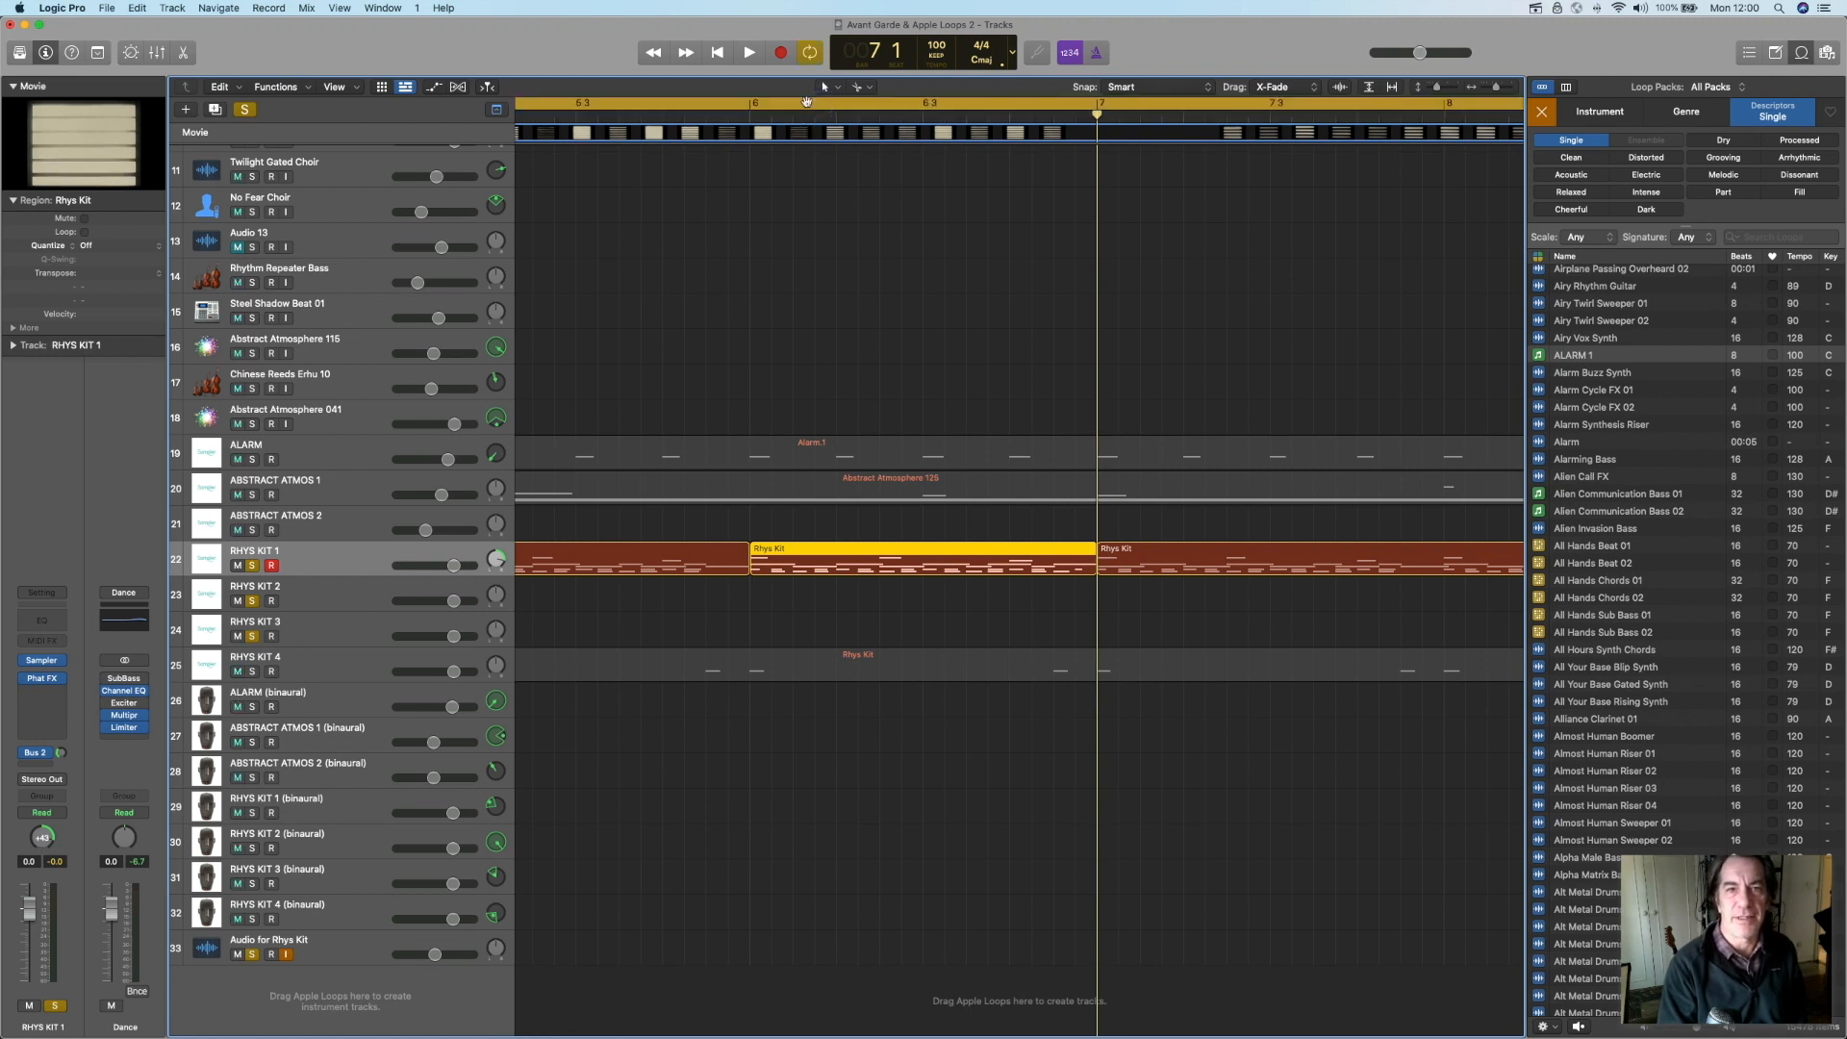
drag(1499, 88, 1484, 87)
drag(1234, 104, 678, 153)
click(1507, 88)
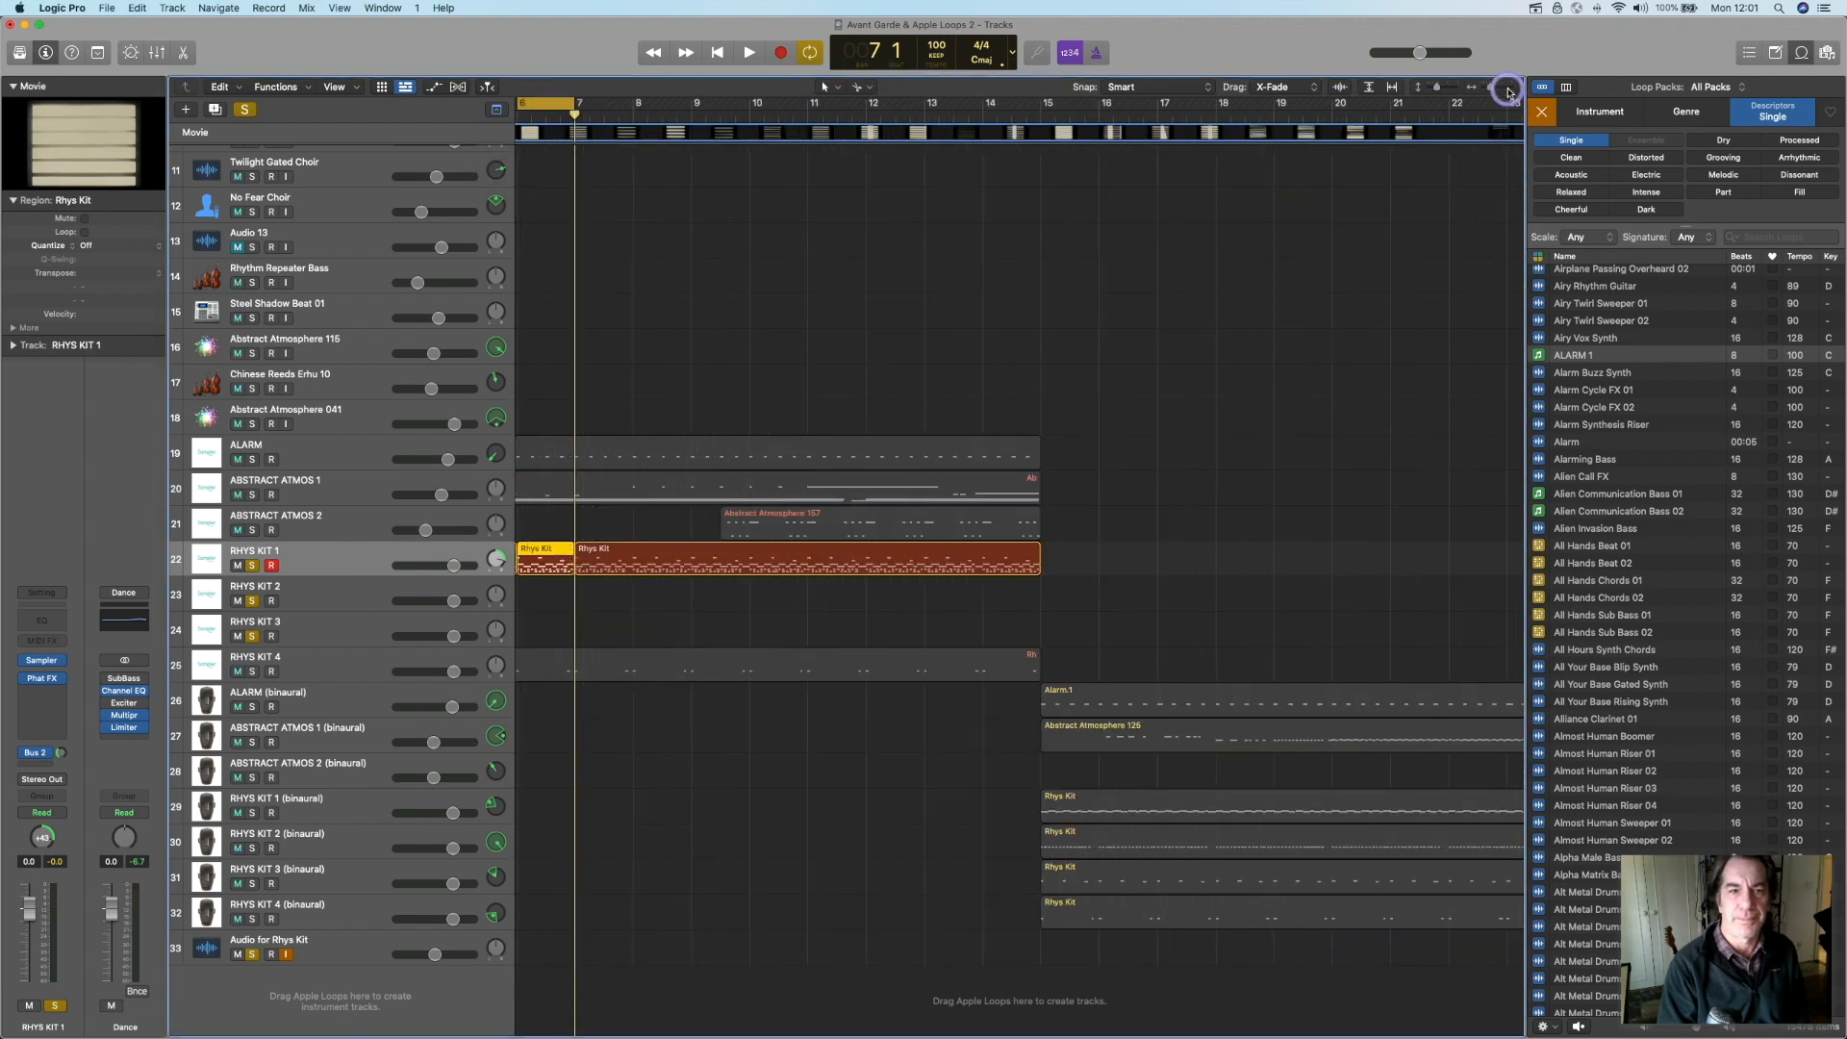
scroll(1356, 180, left, 5)
key(space)
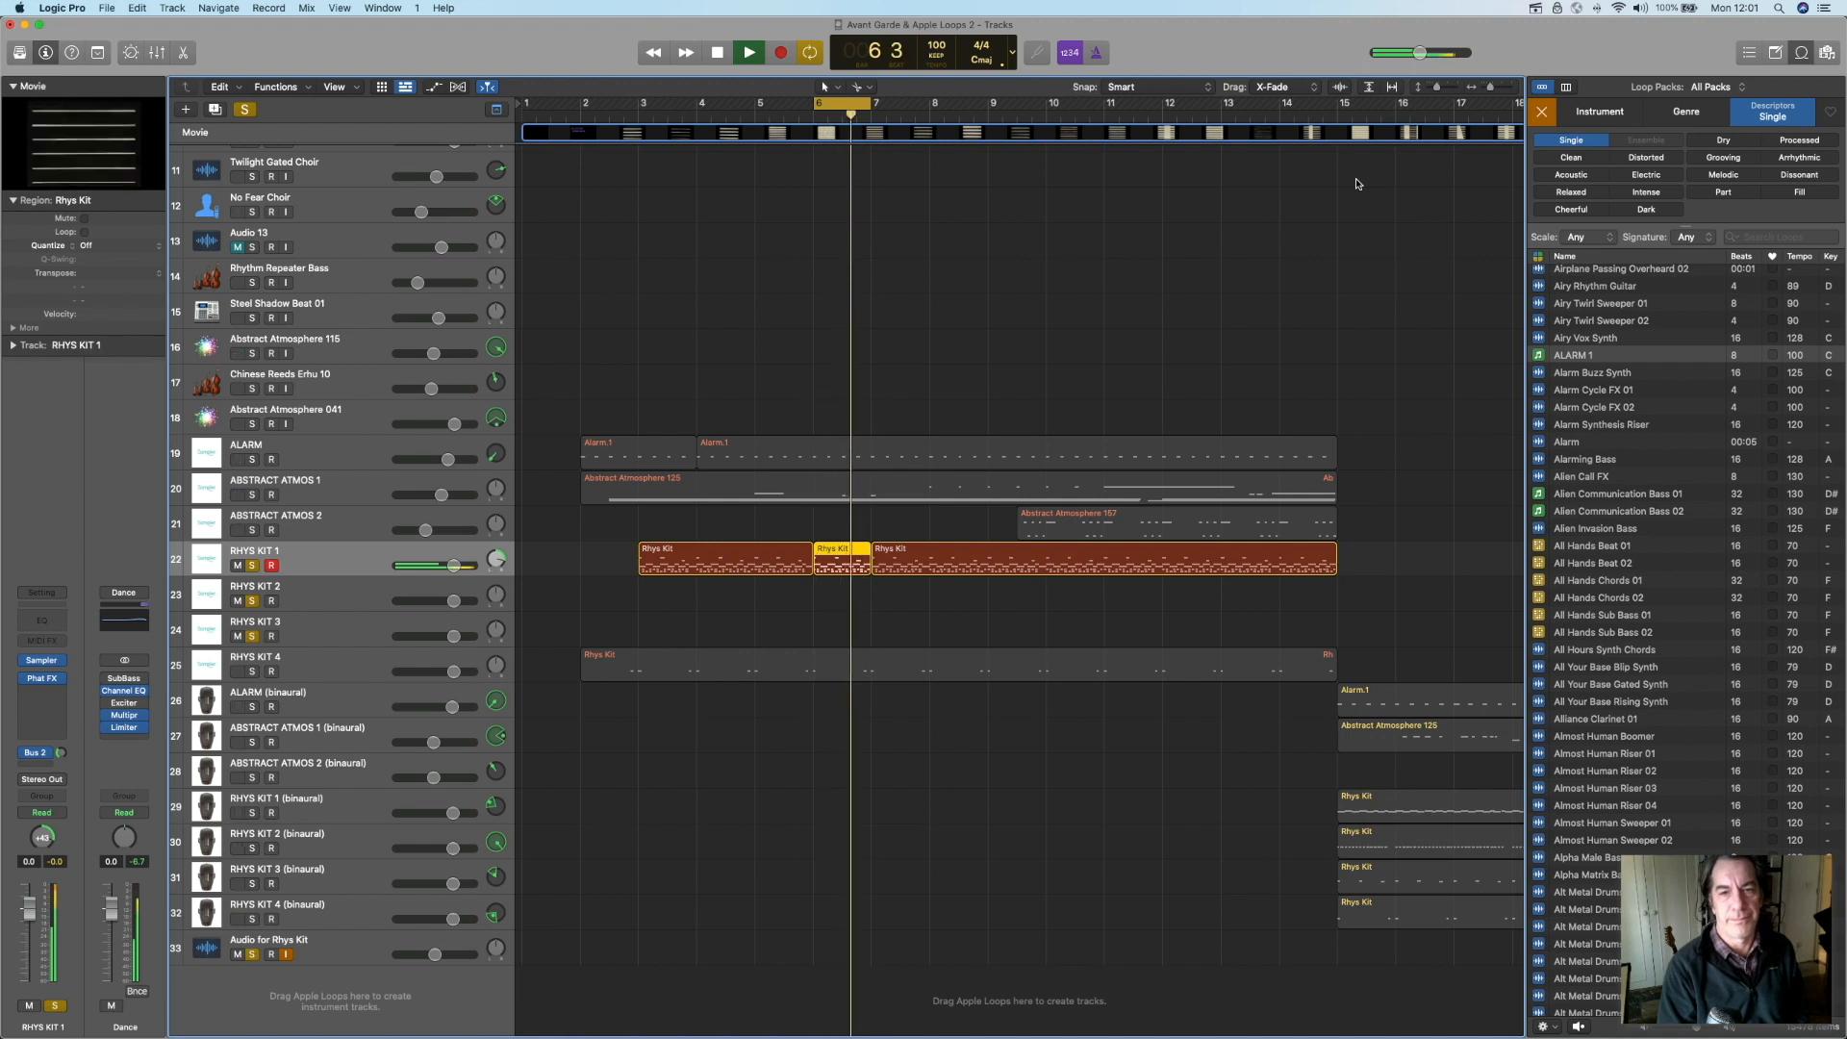
key(space)
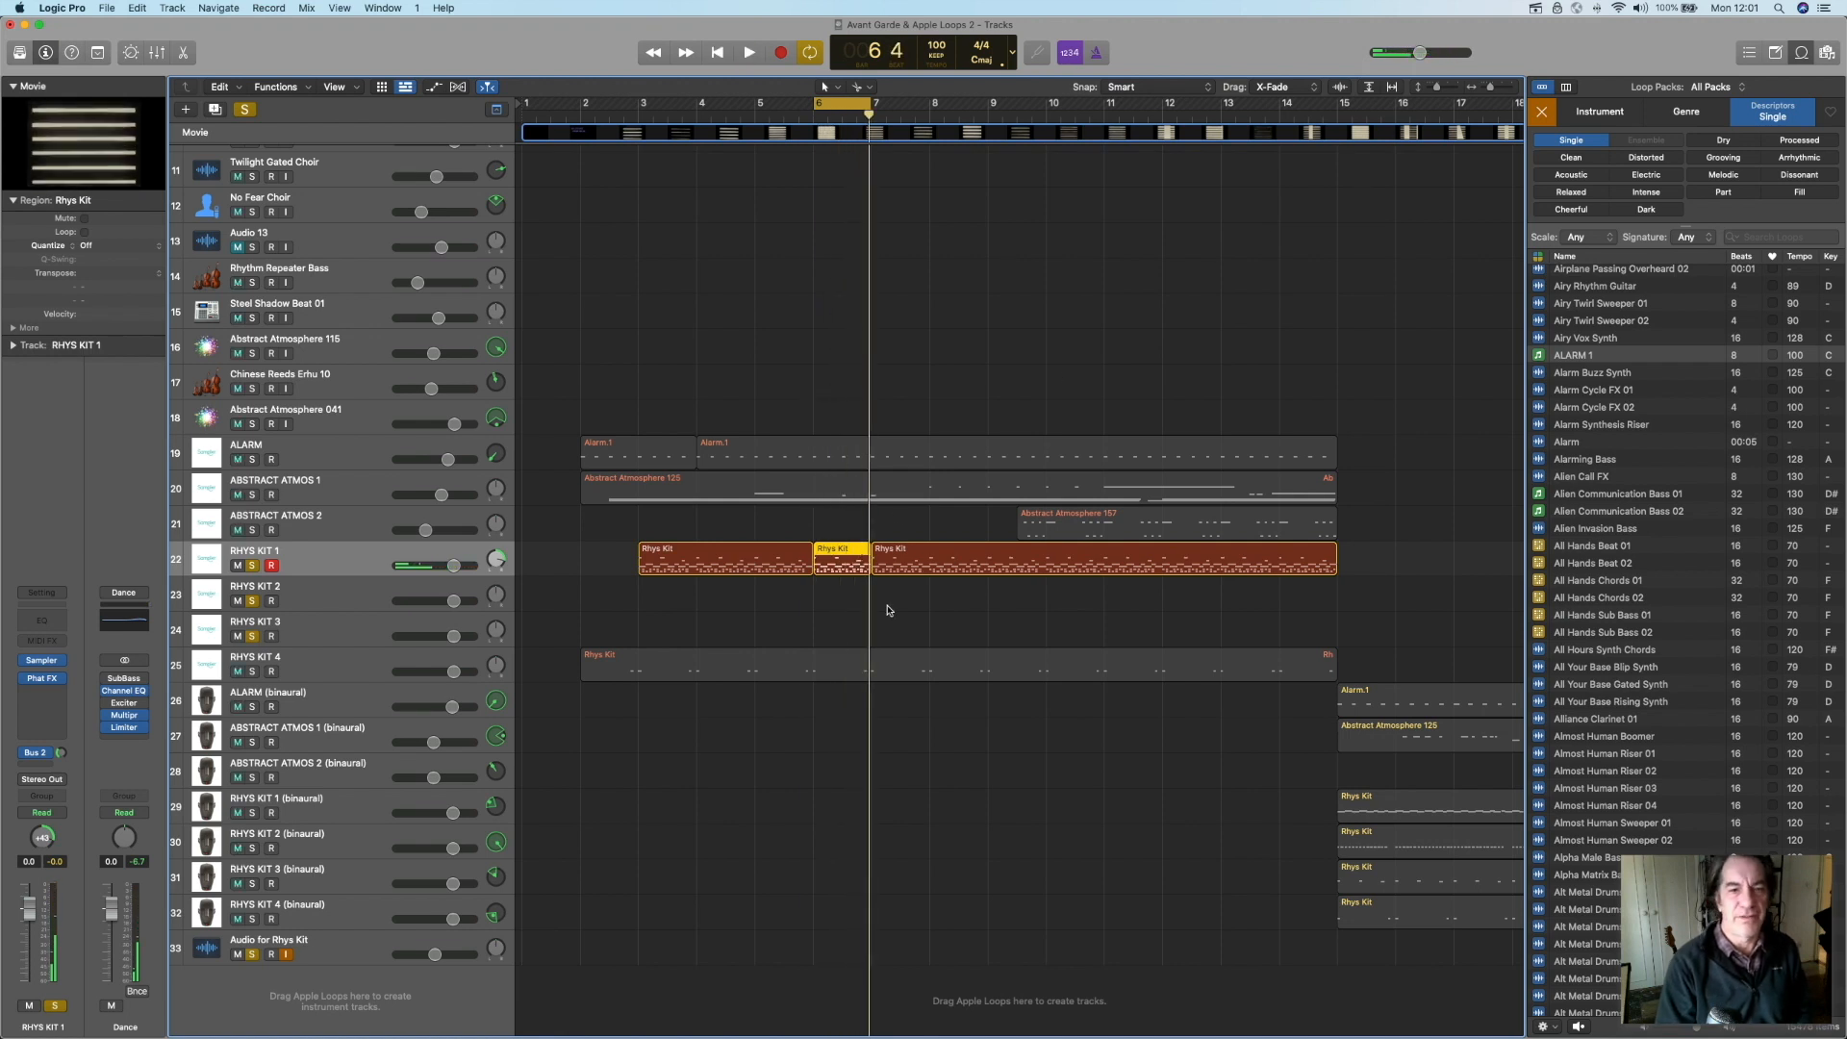
Start adding the one-bar Rhys Kit region to the loop library, naming it TRASHKAN KIT 1 with the key set to None
right_click(838, 554)
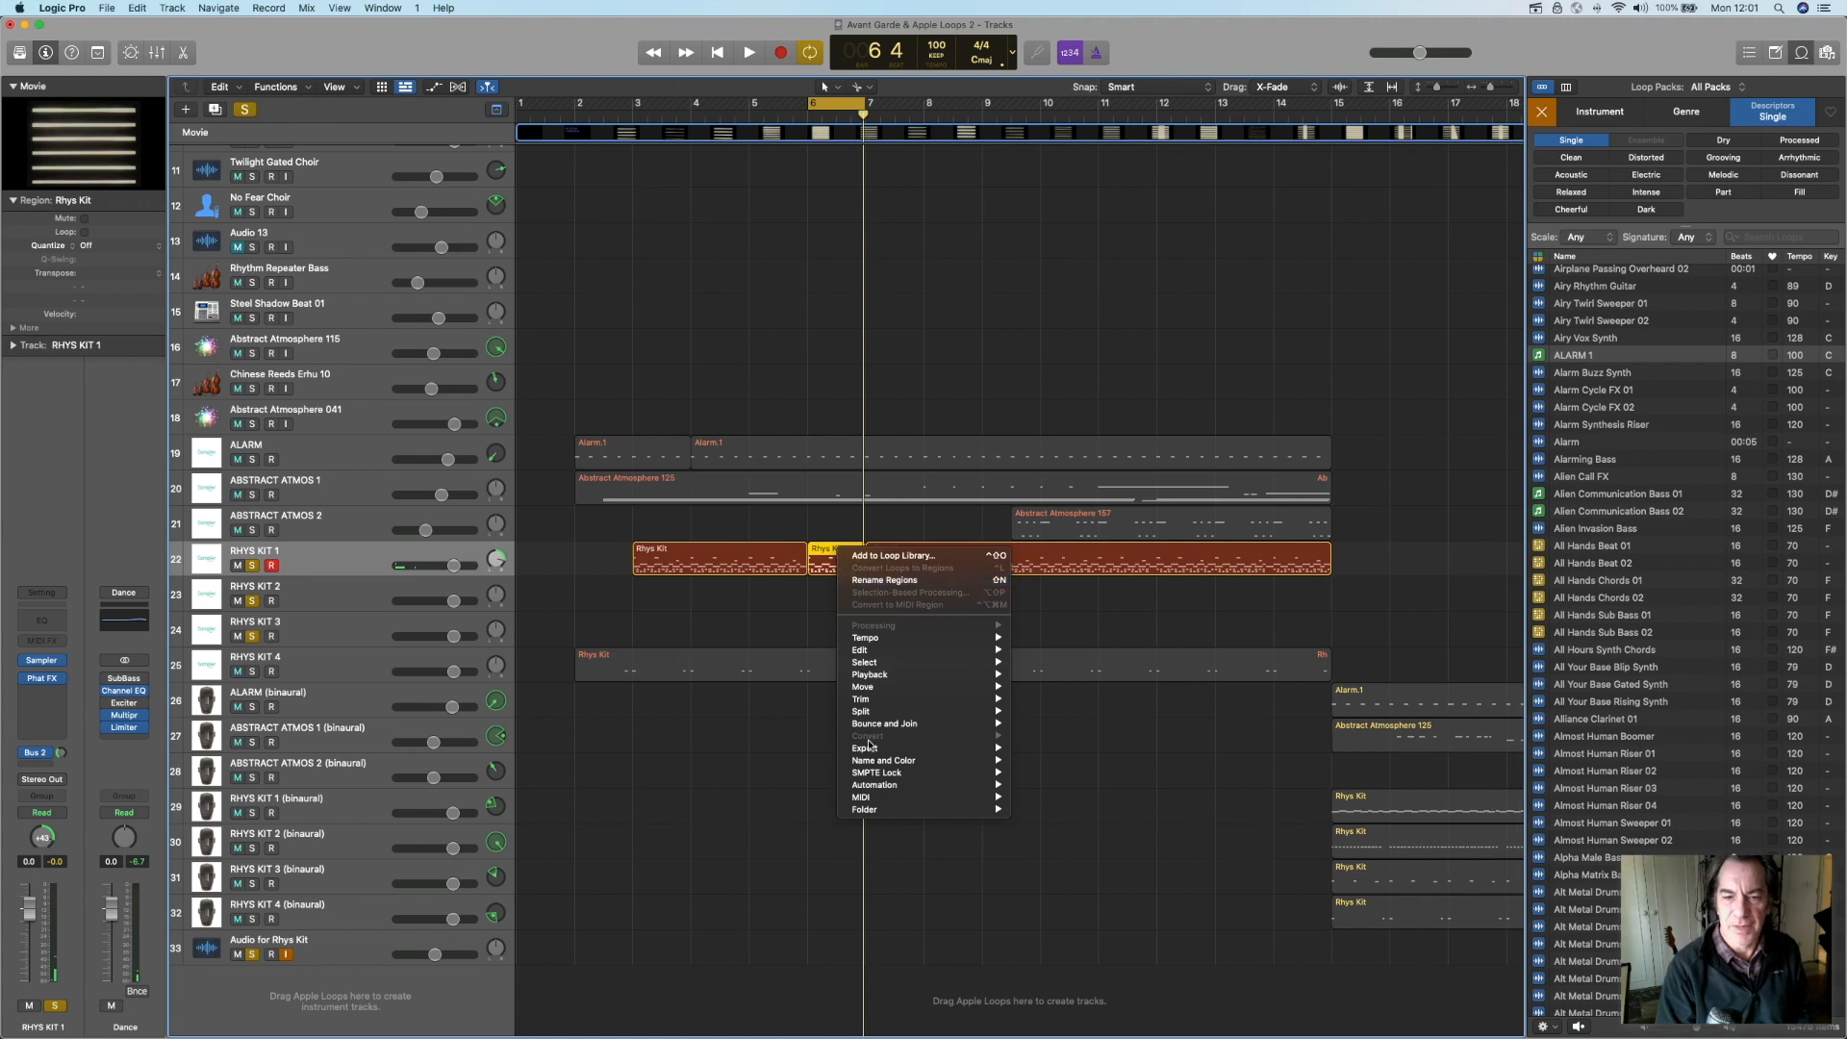
mouse_move(985, 752)
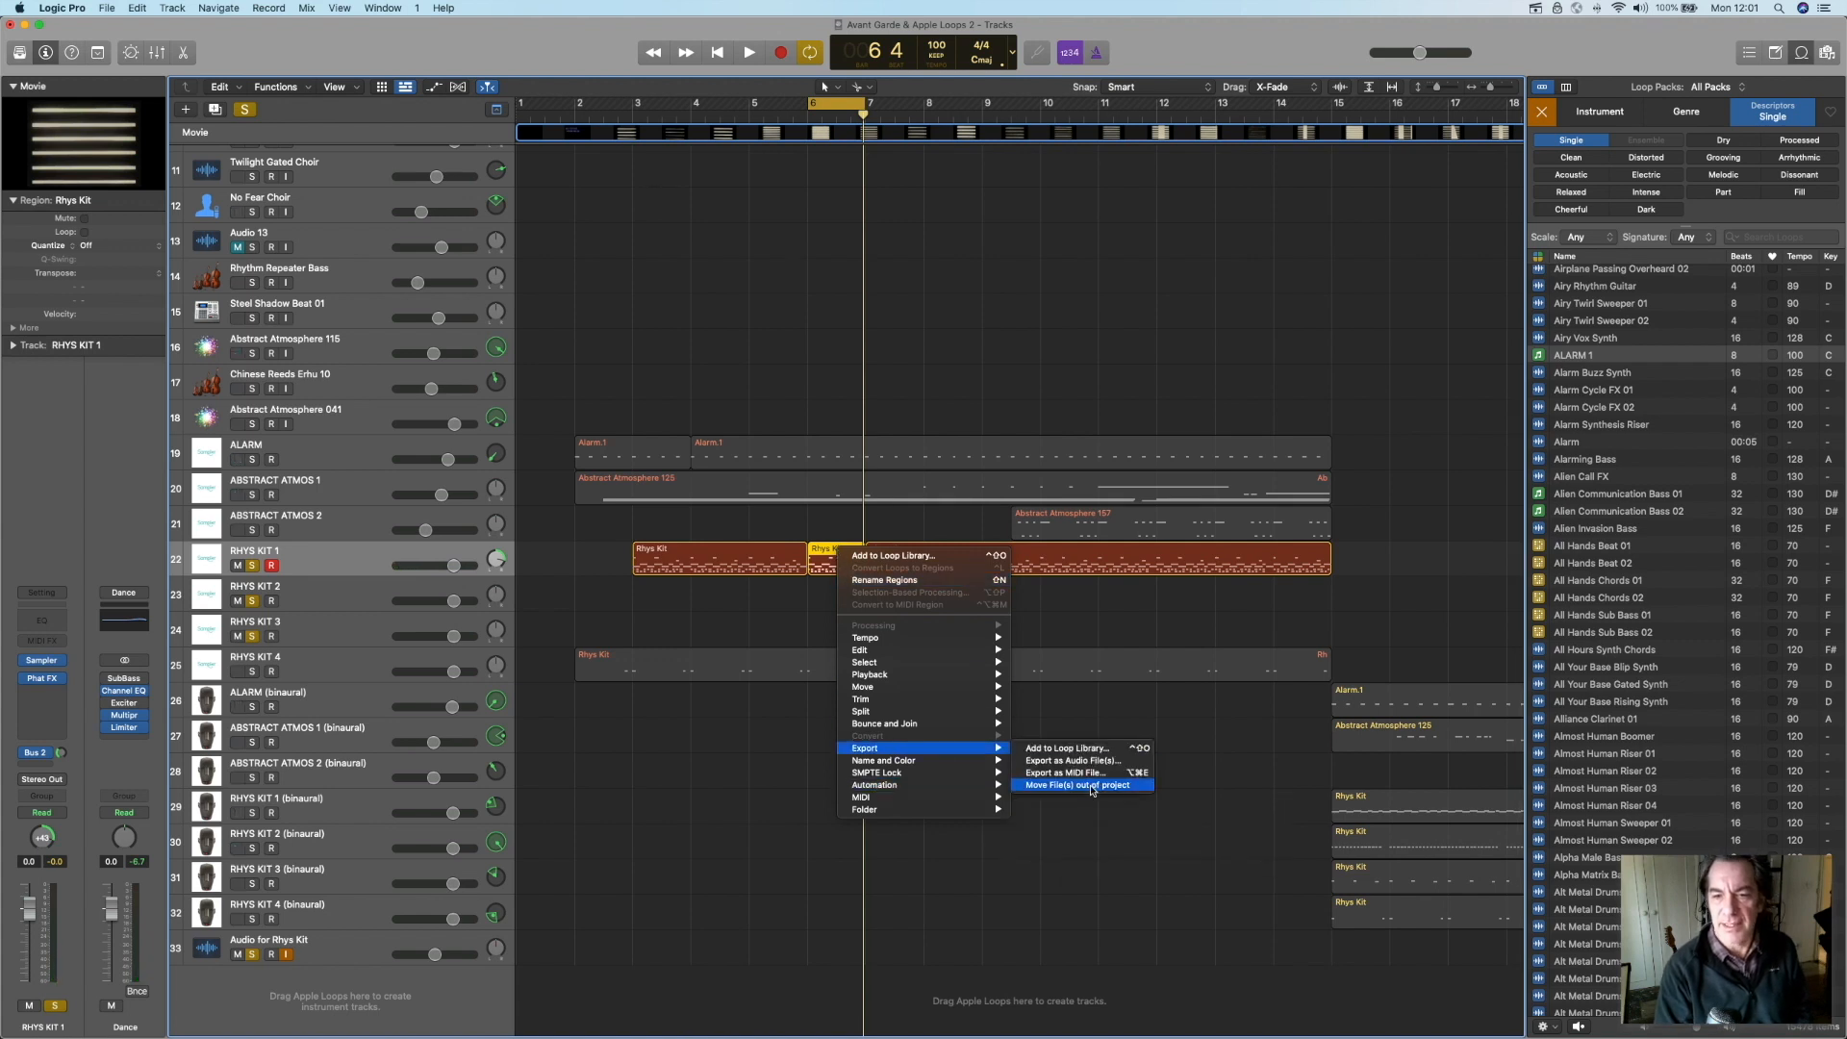
click(1100, 753)
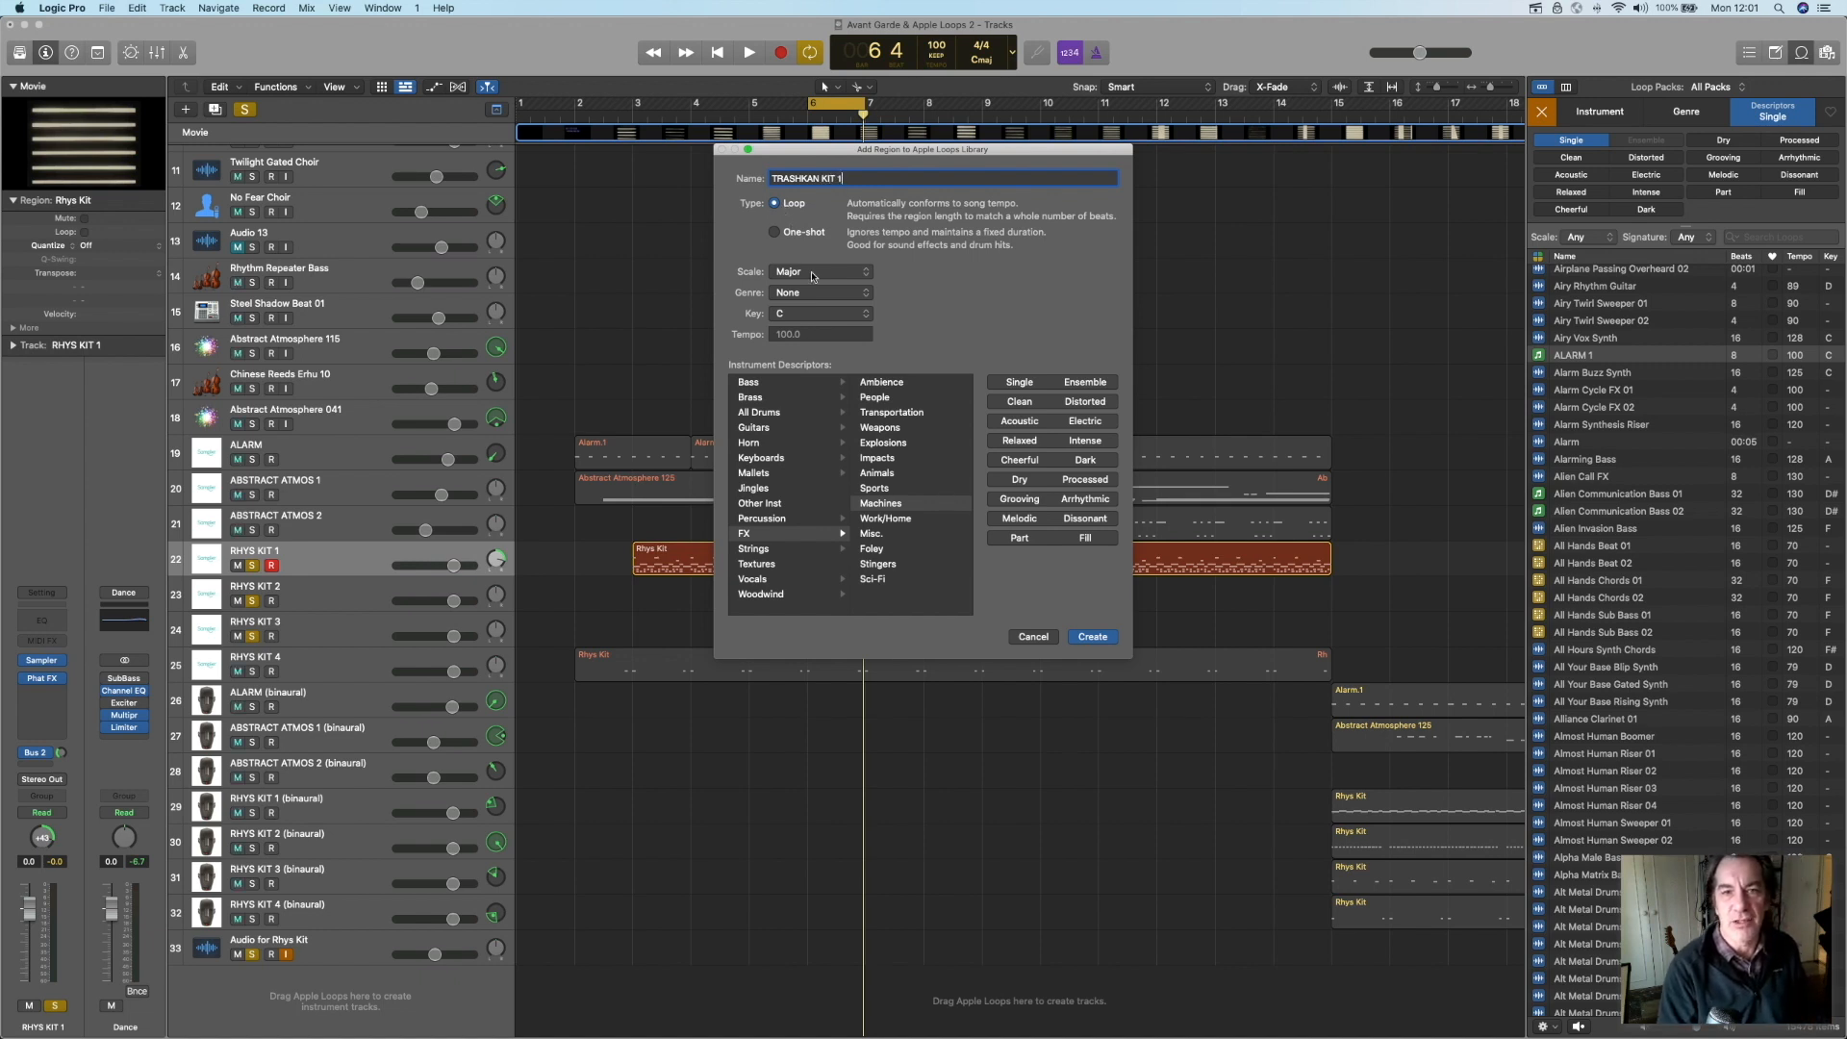
click(869, 315)
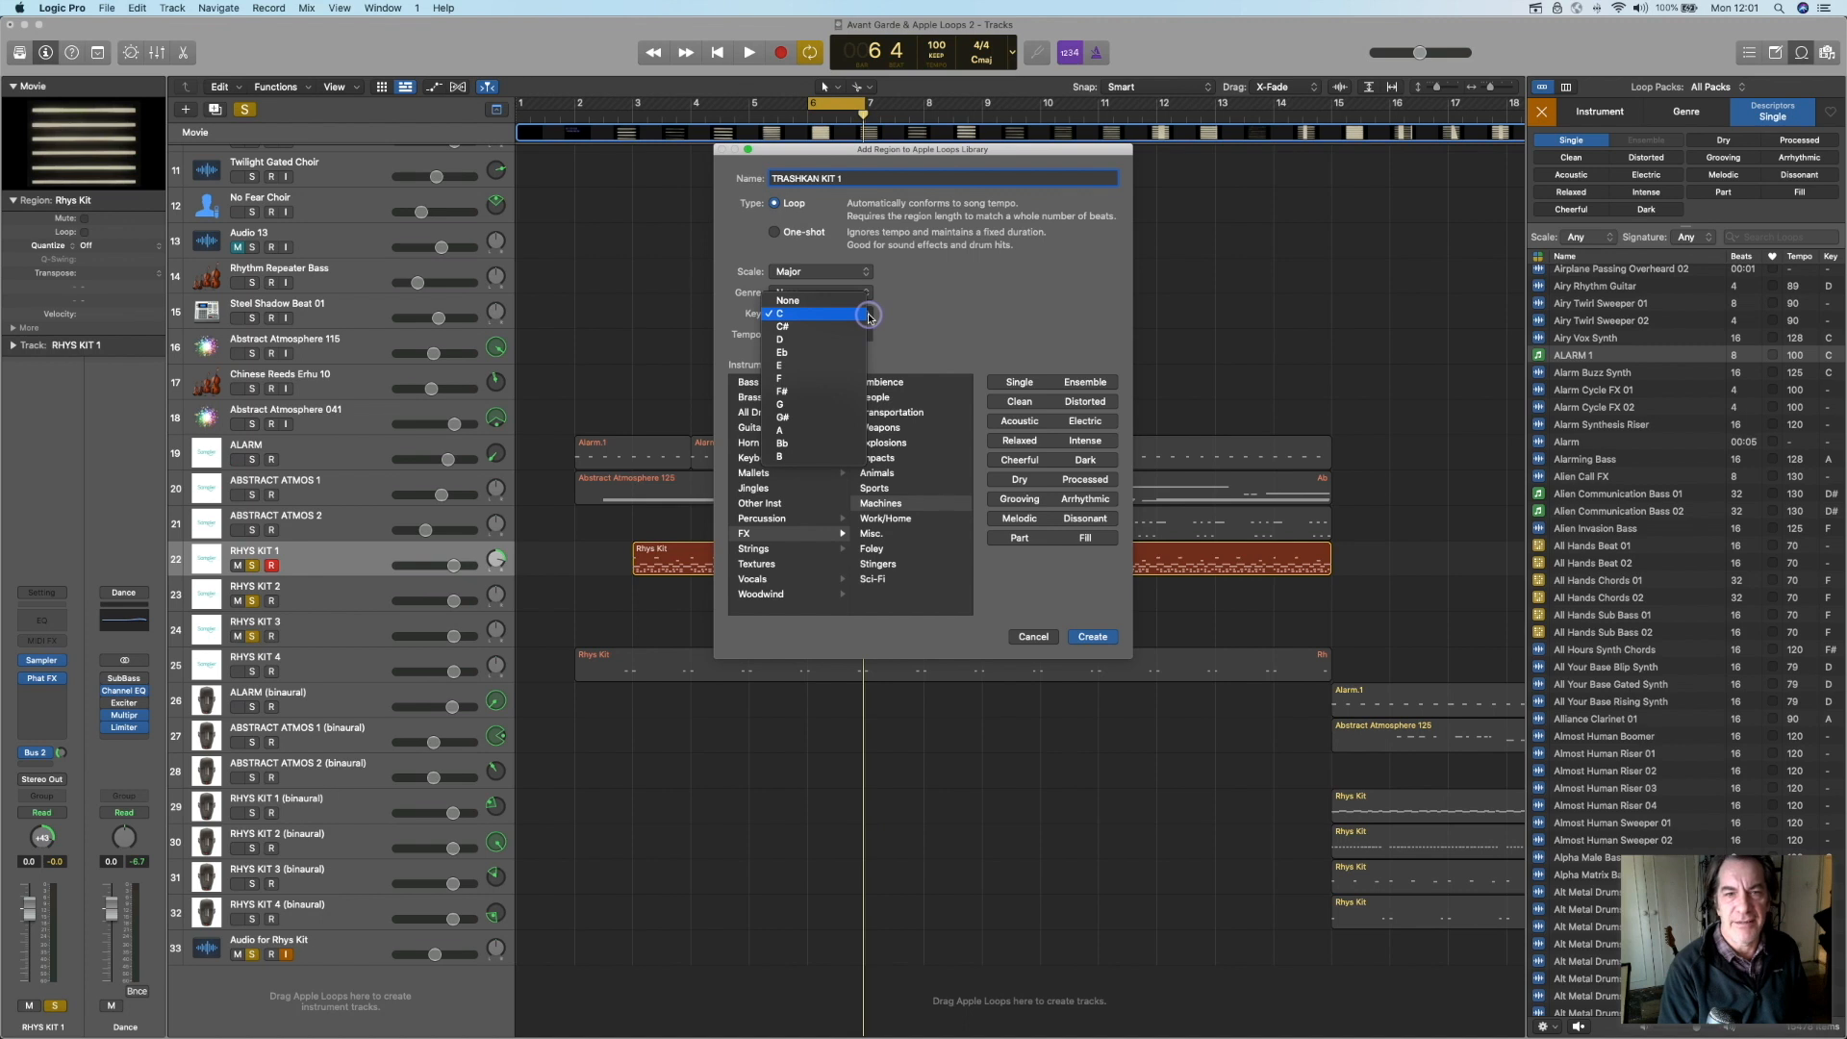
click(803, 300)
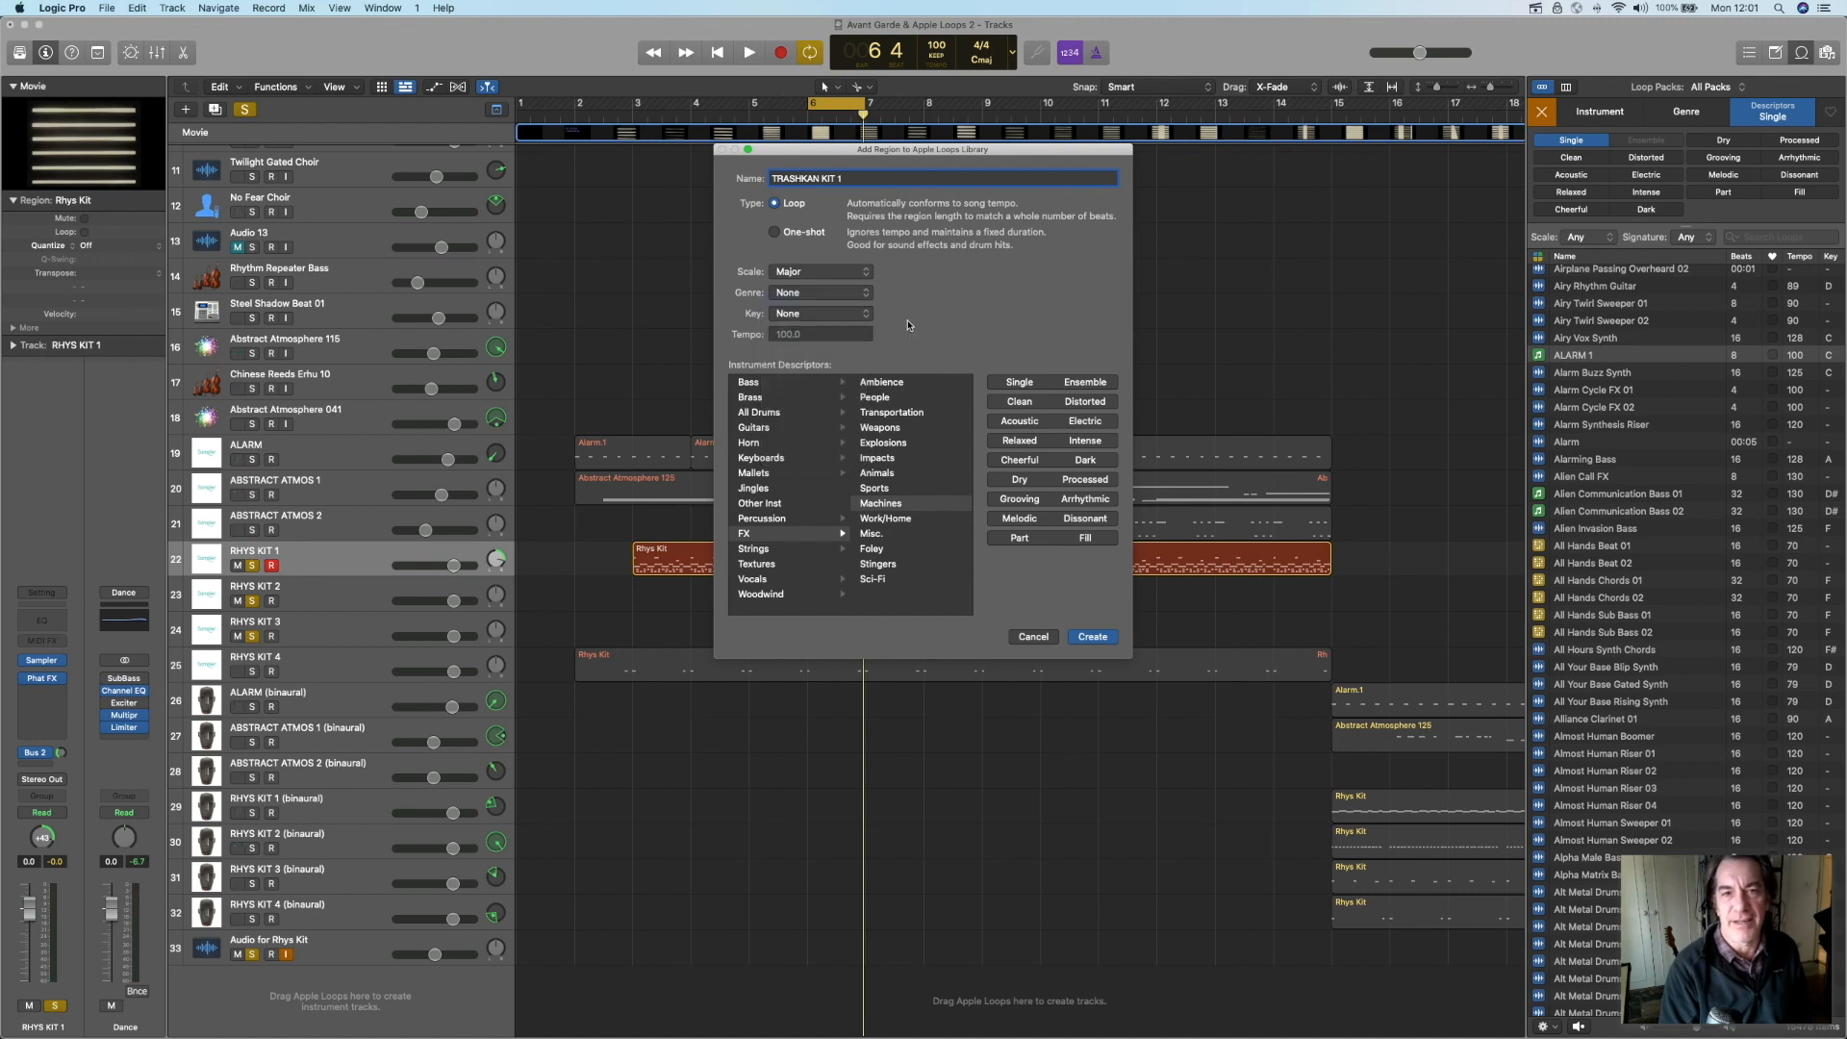
Set the loop's genre to Electronic, tag it with the Single descriptor, and create it
click(867, 297)
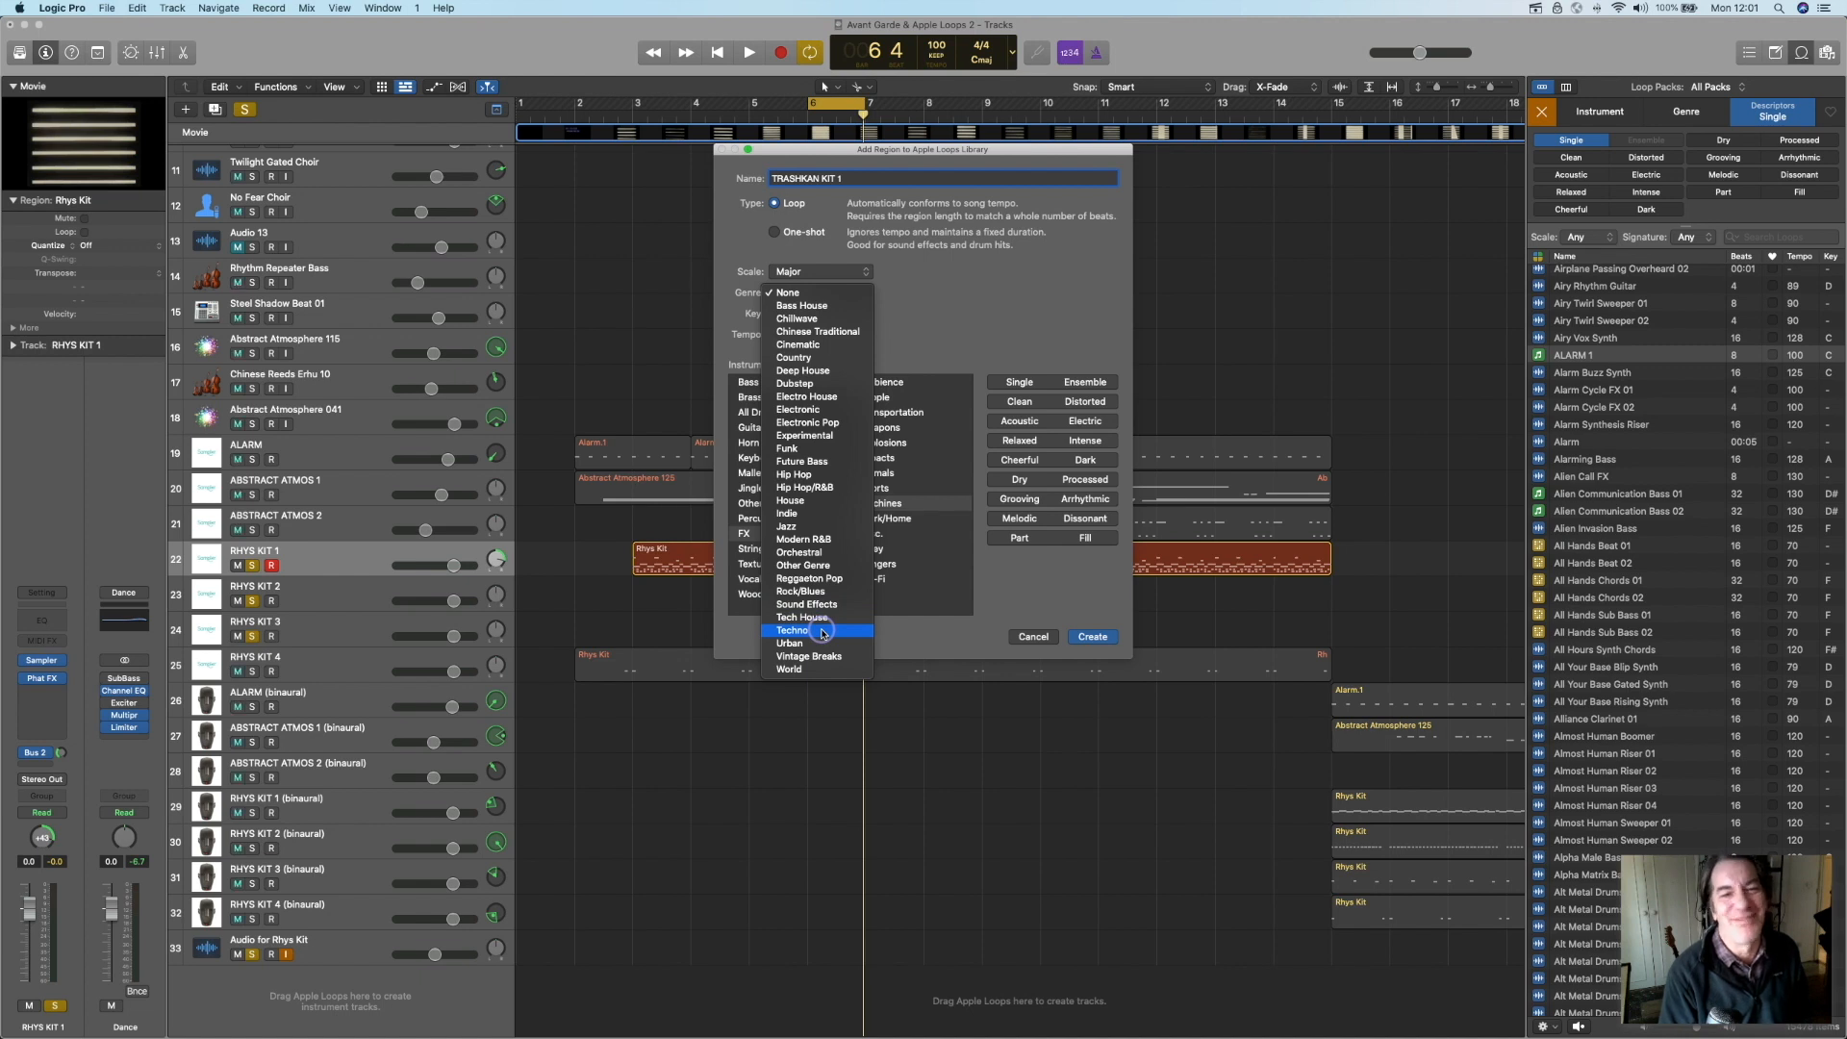
click(846, 409)
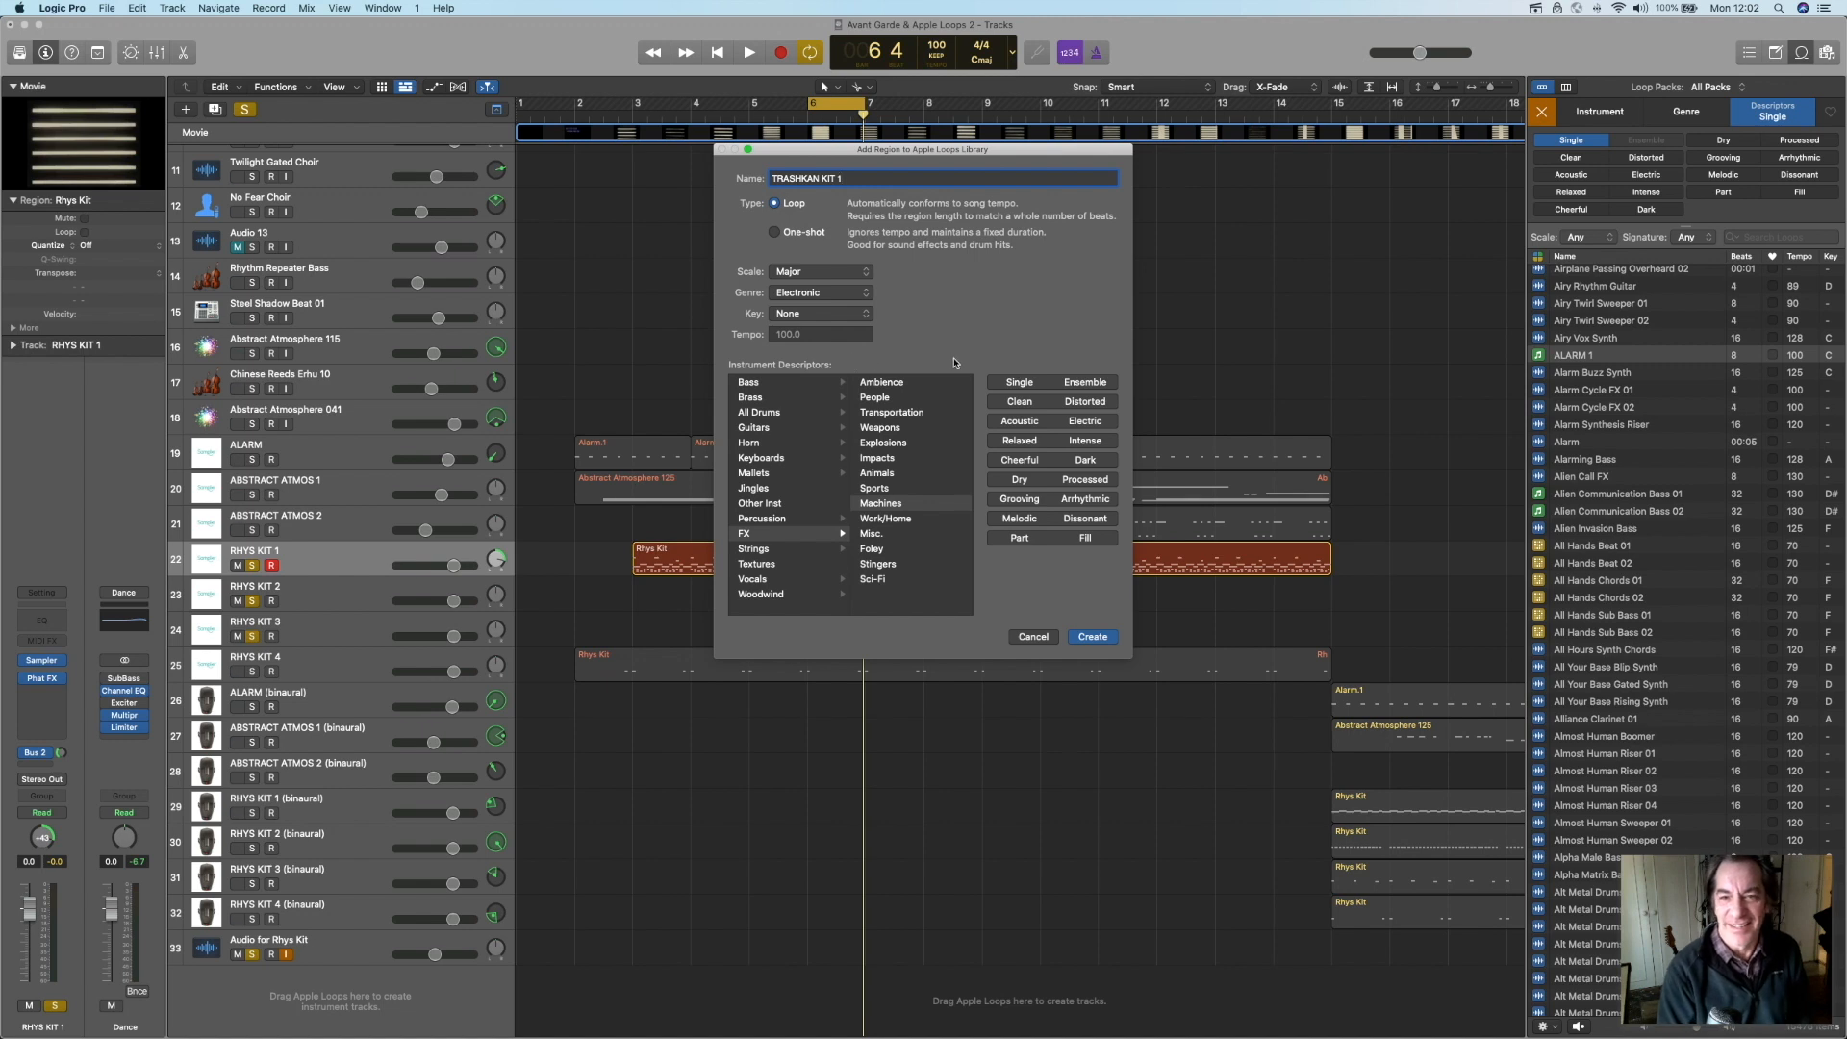
click(1020, 382)
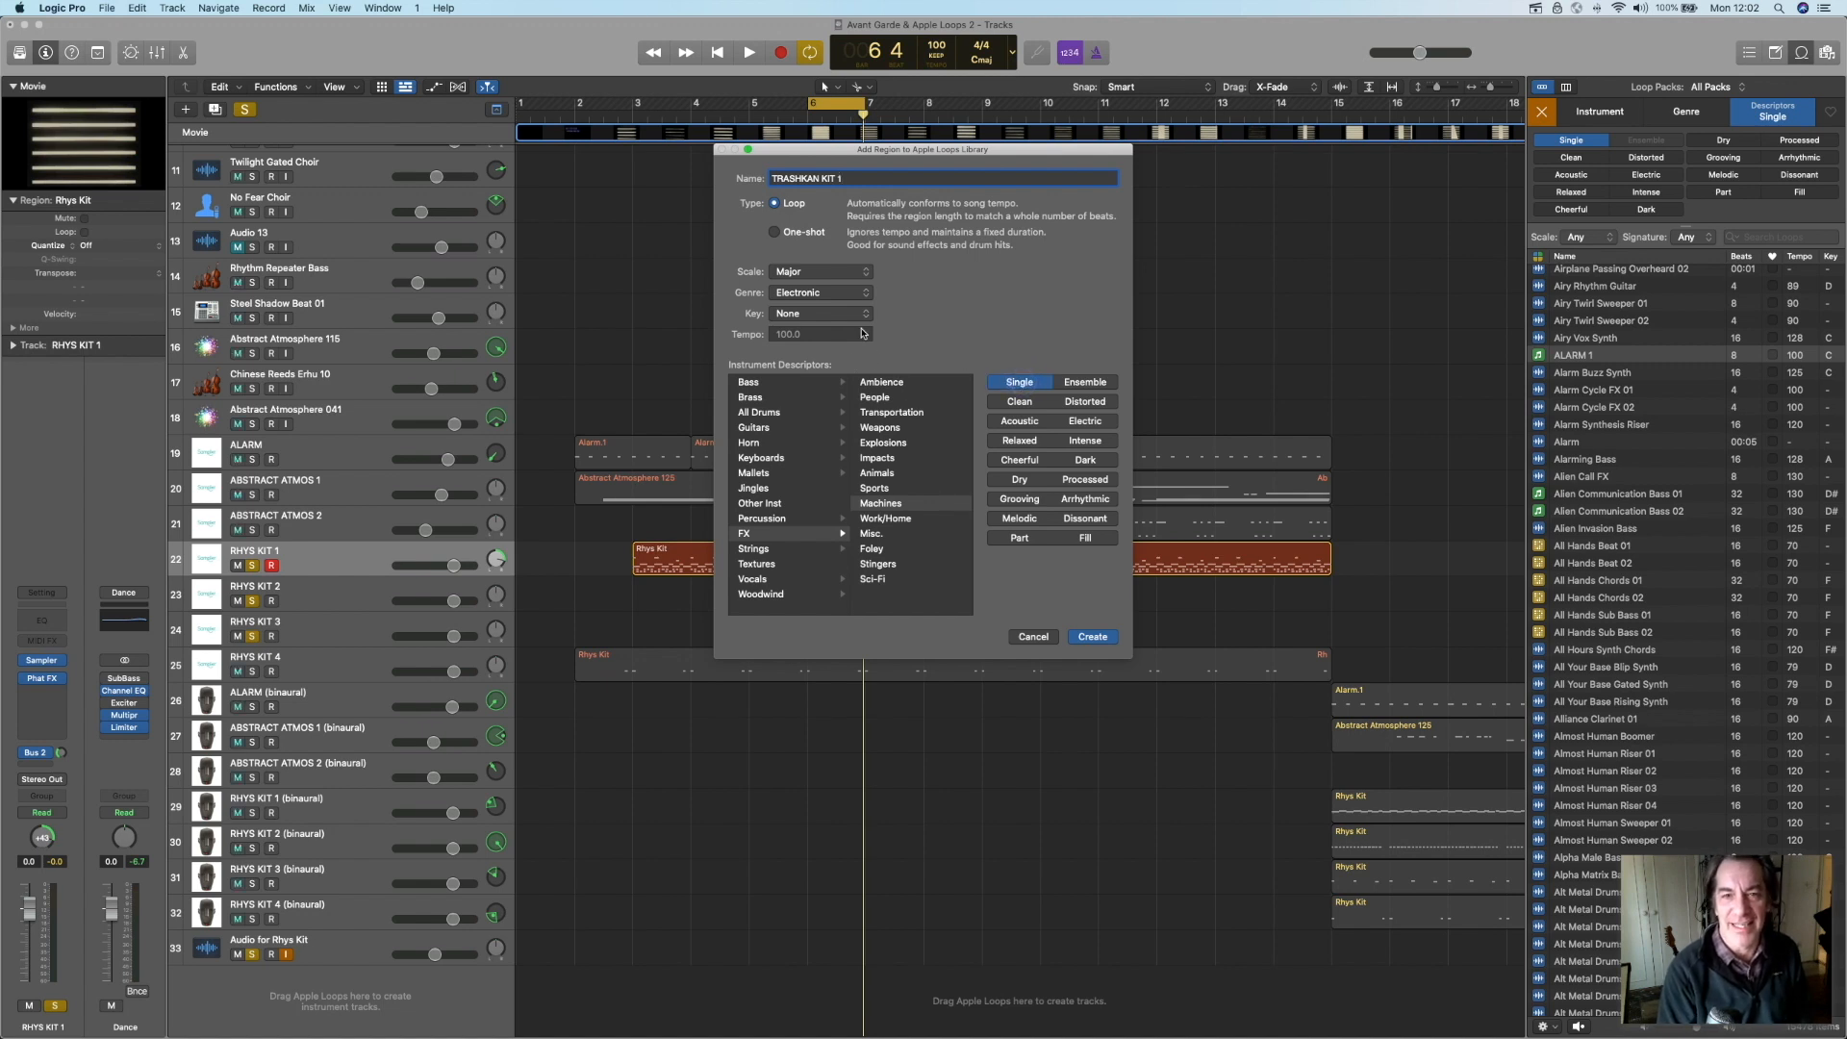
click(1092, 638)
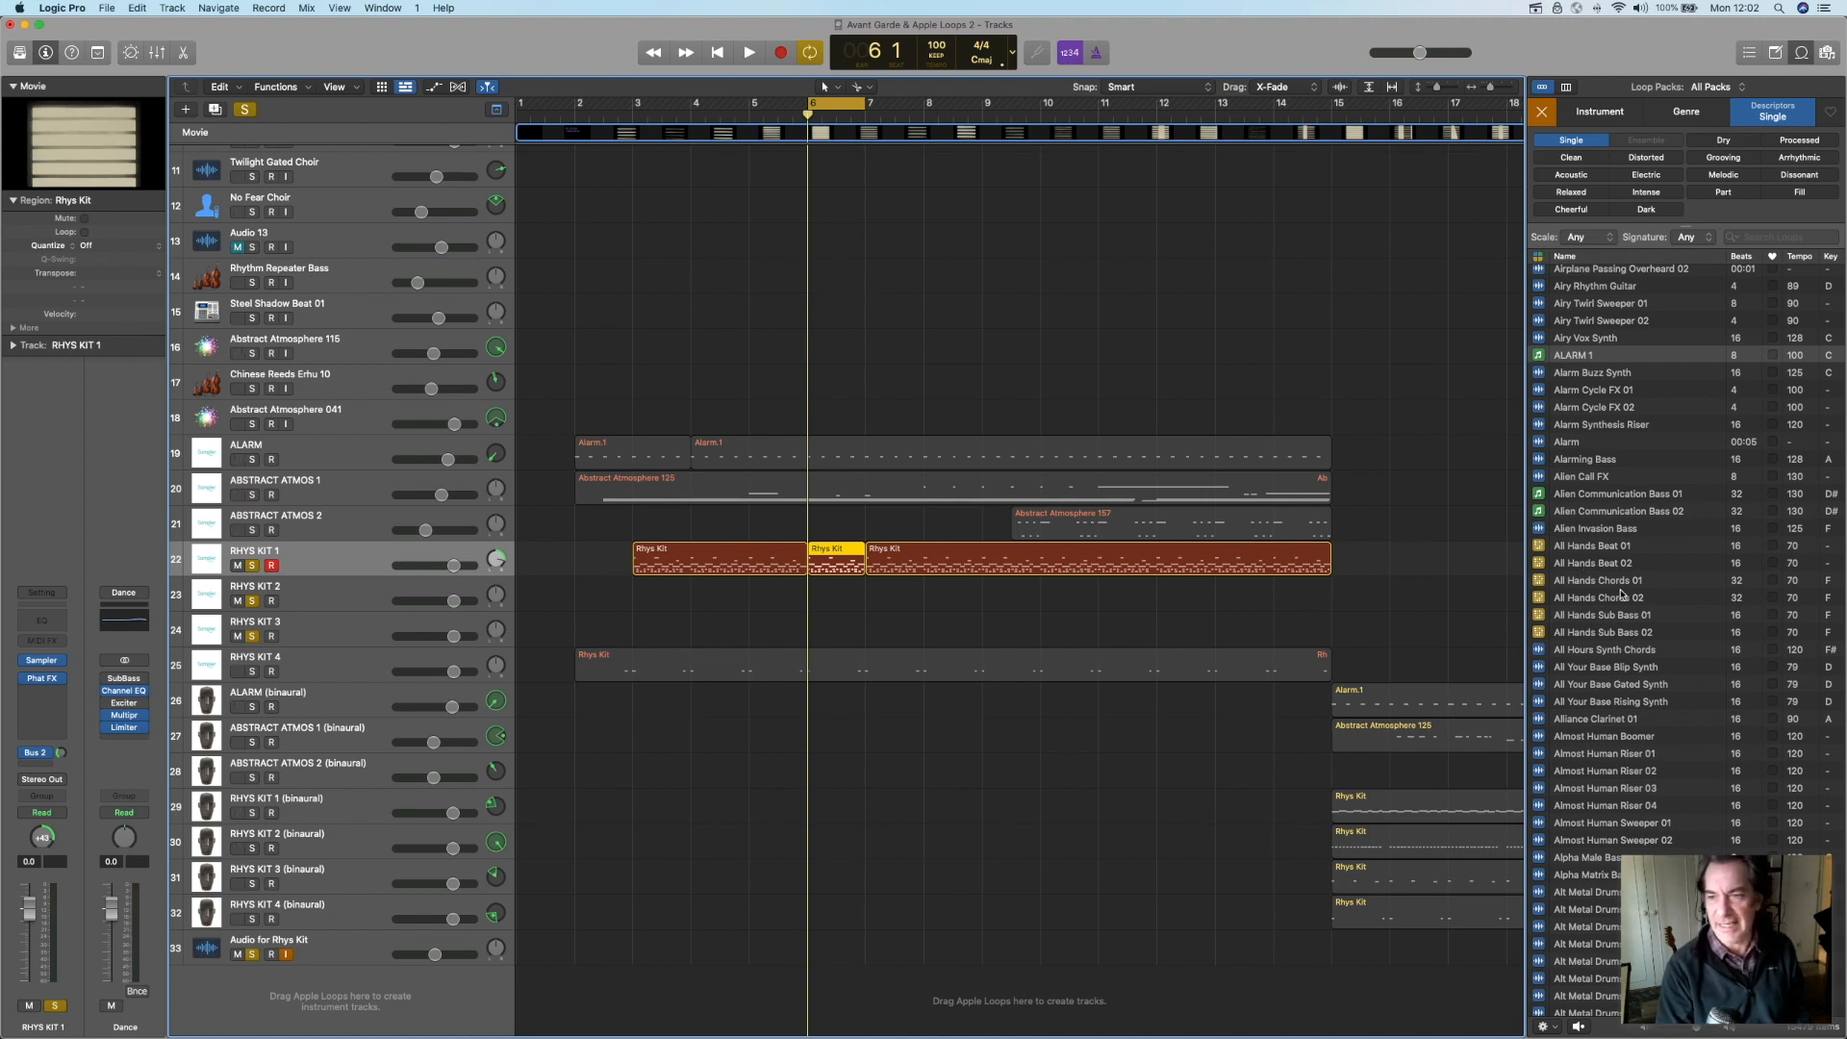
Search the loop library for TRASHKAN and preview the TRASHKAN KIT 1 loop
scroll(1622, 597, down, 20)
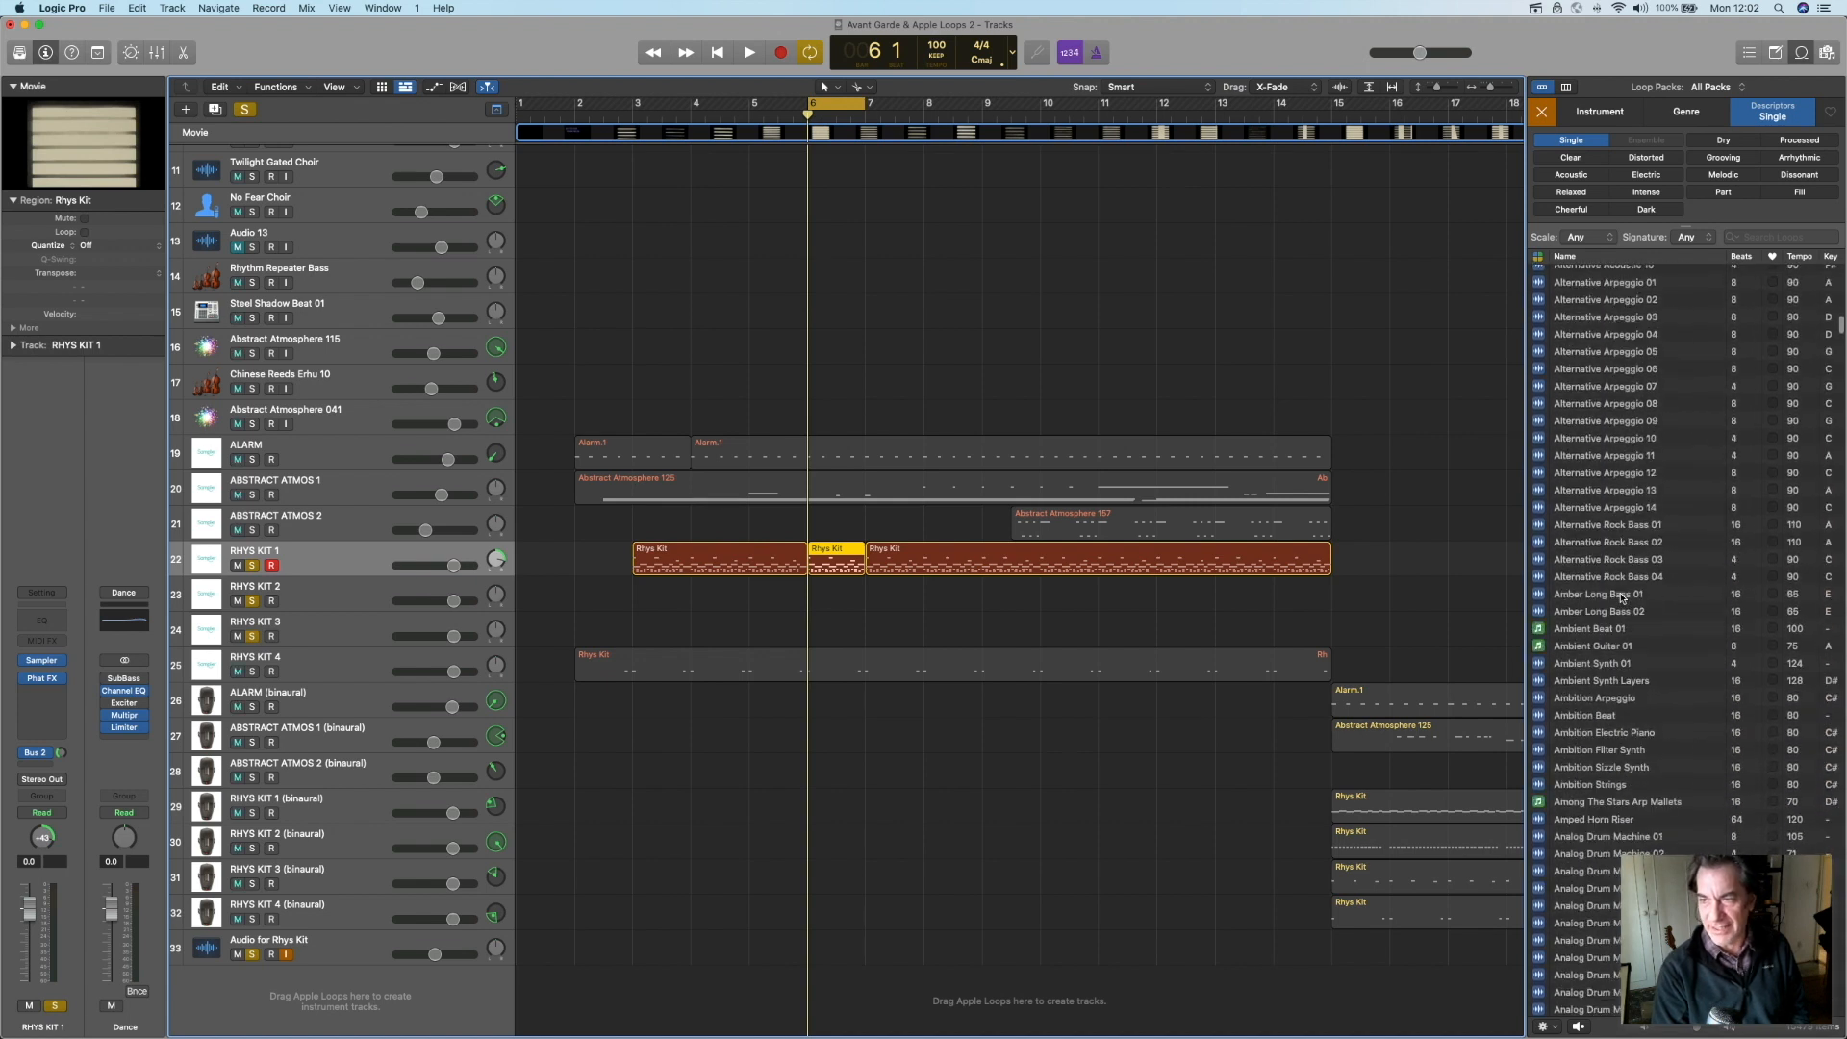
scroll(1622, 598, down, 20)
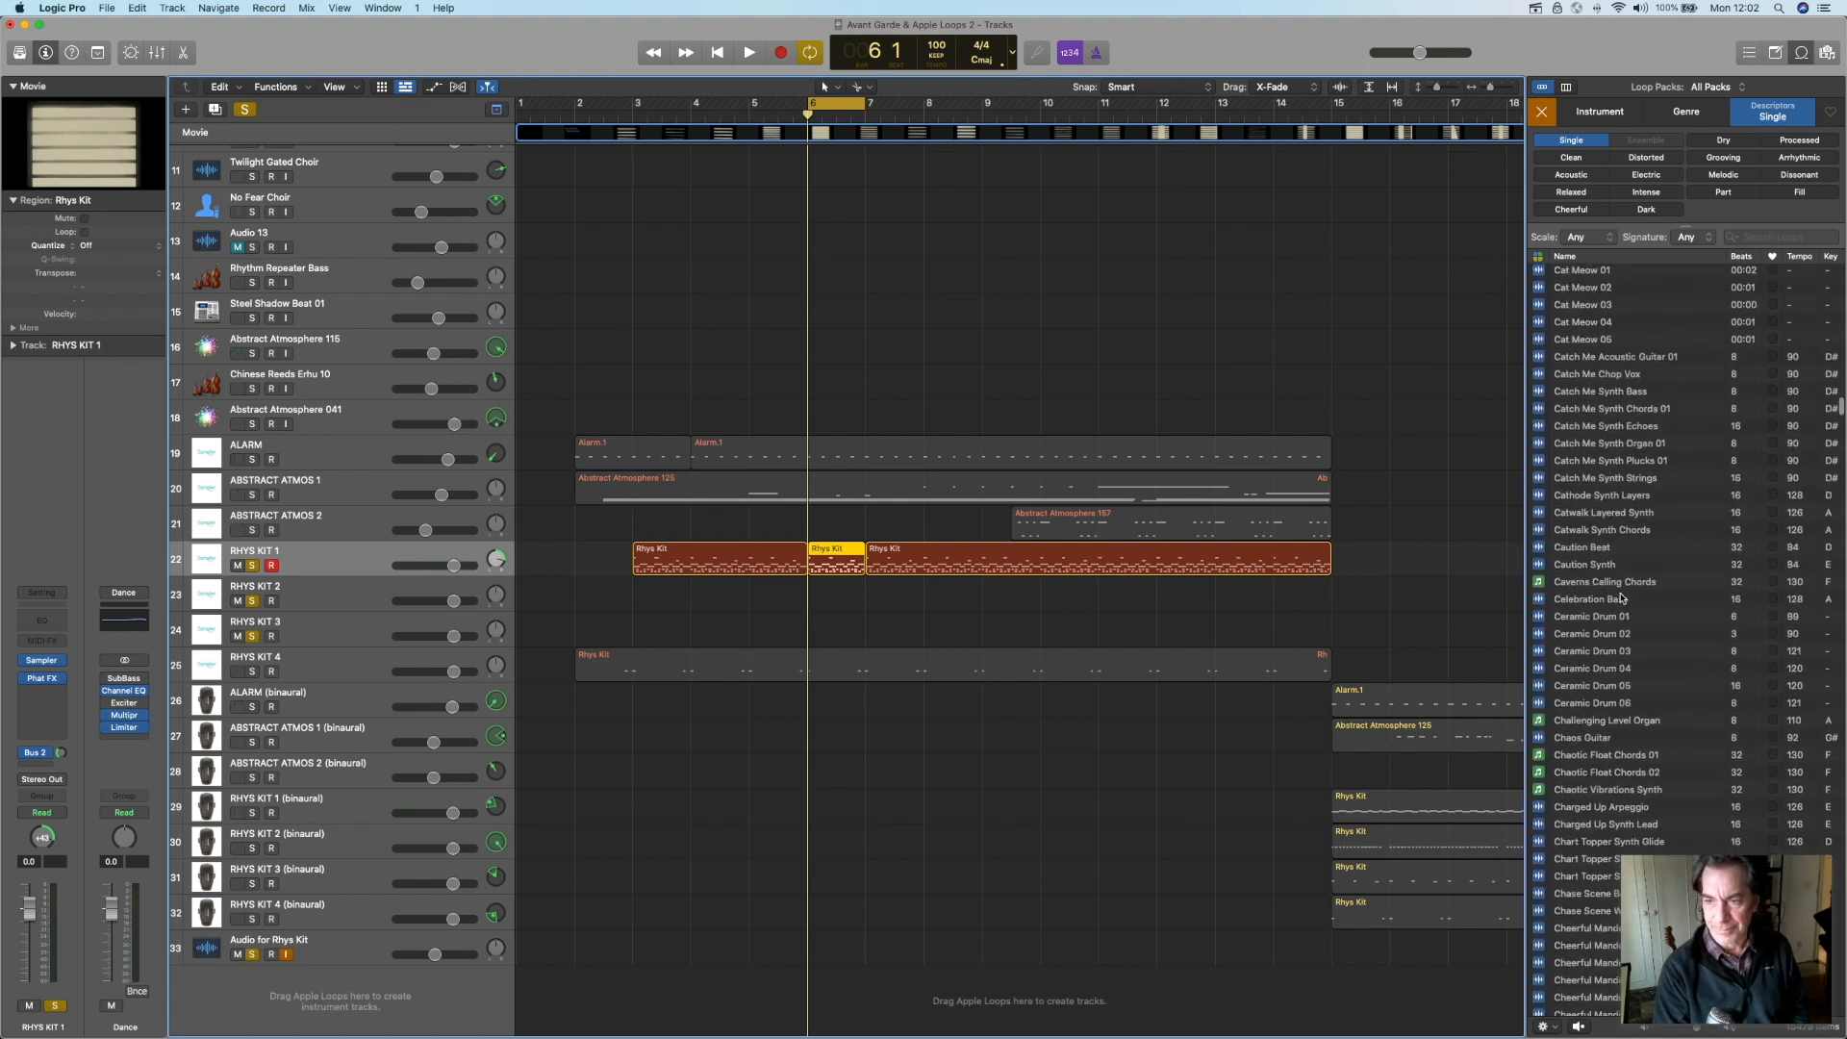
scroll(1622, 597, down, 20)
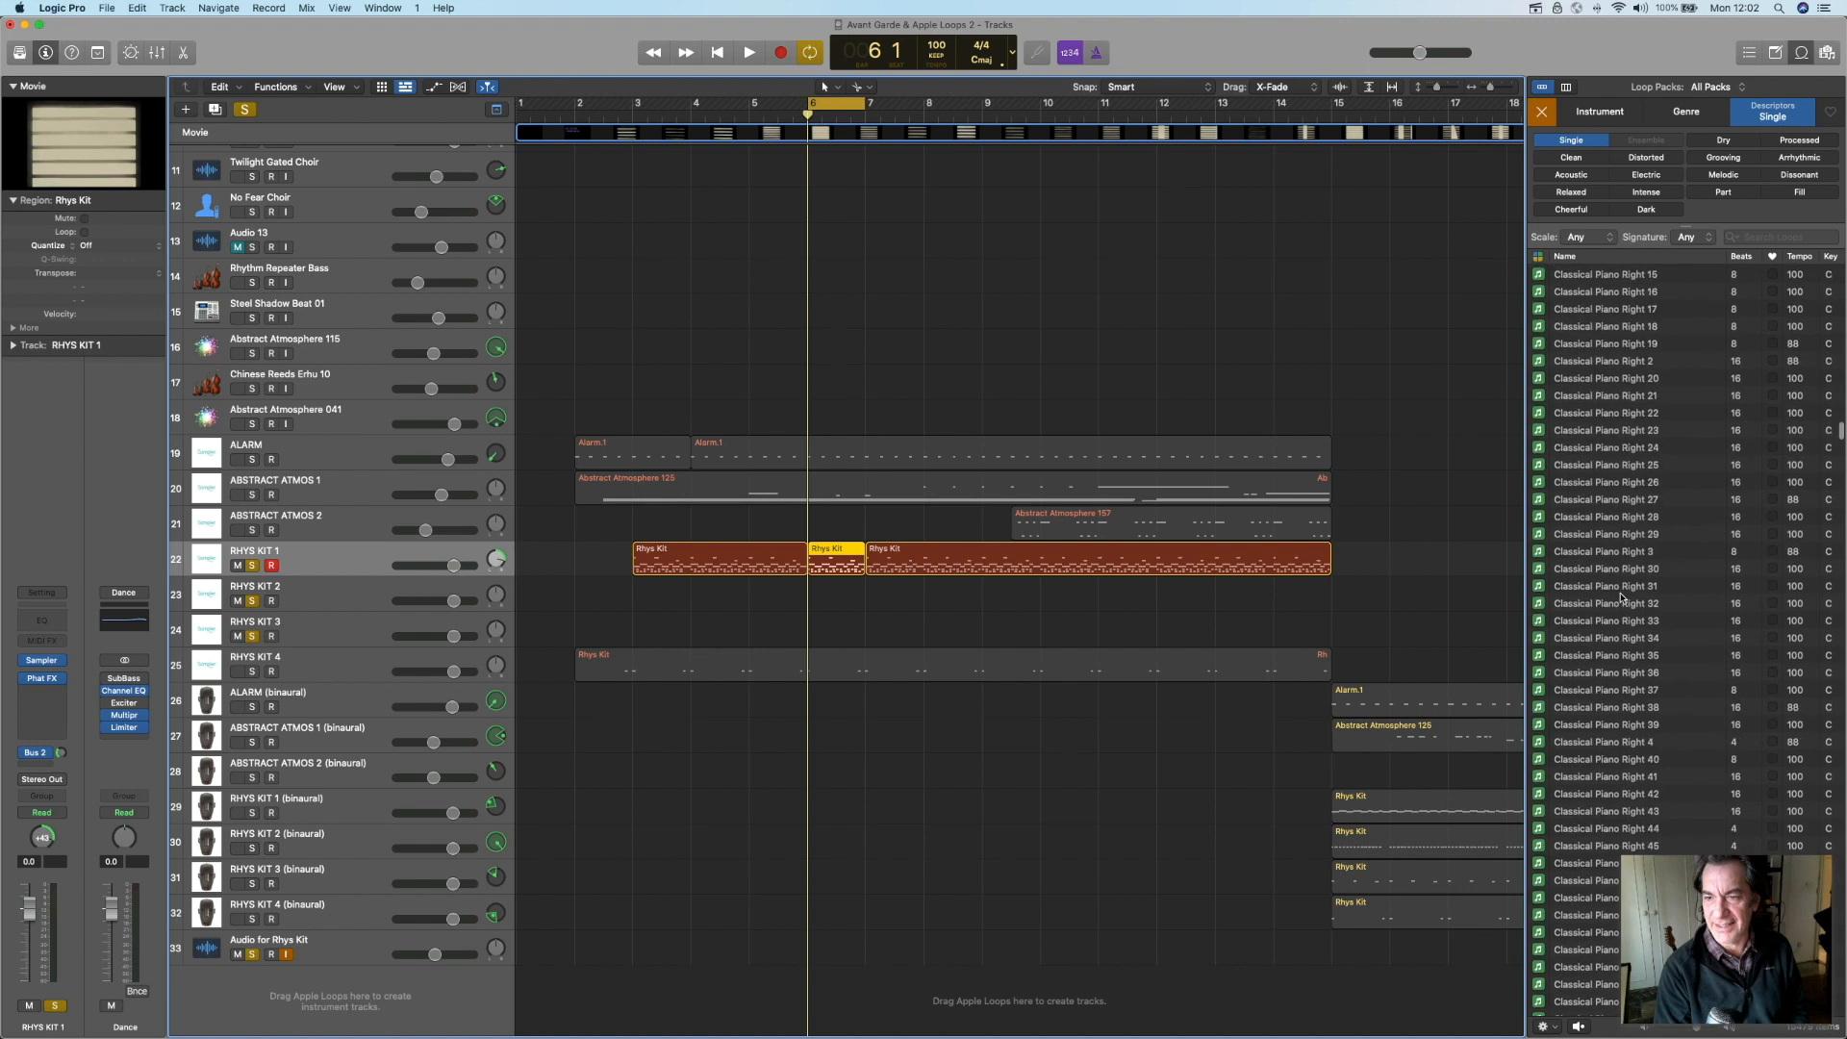
scroll(1622, 598, down, 20)
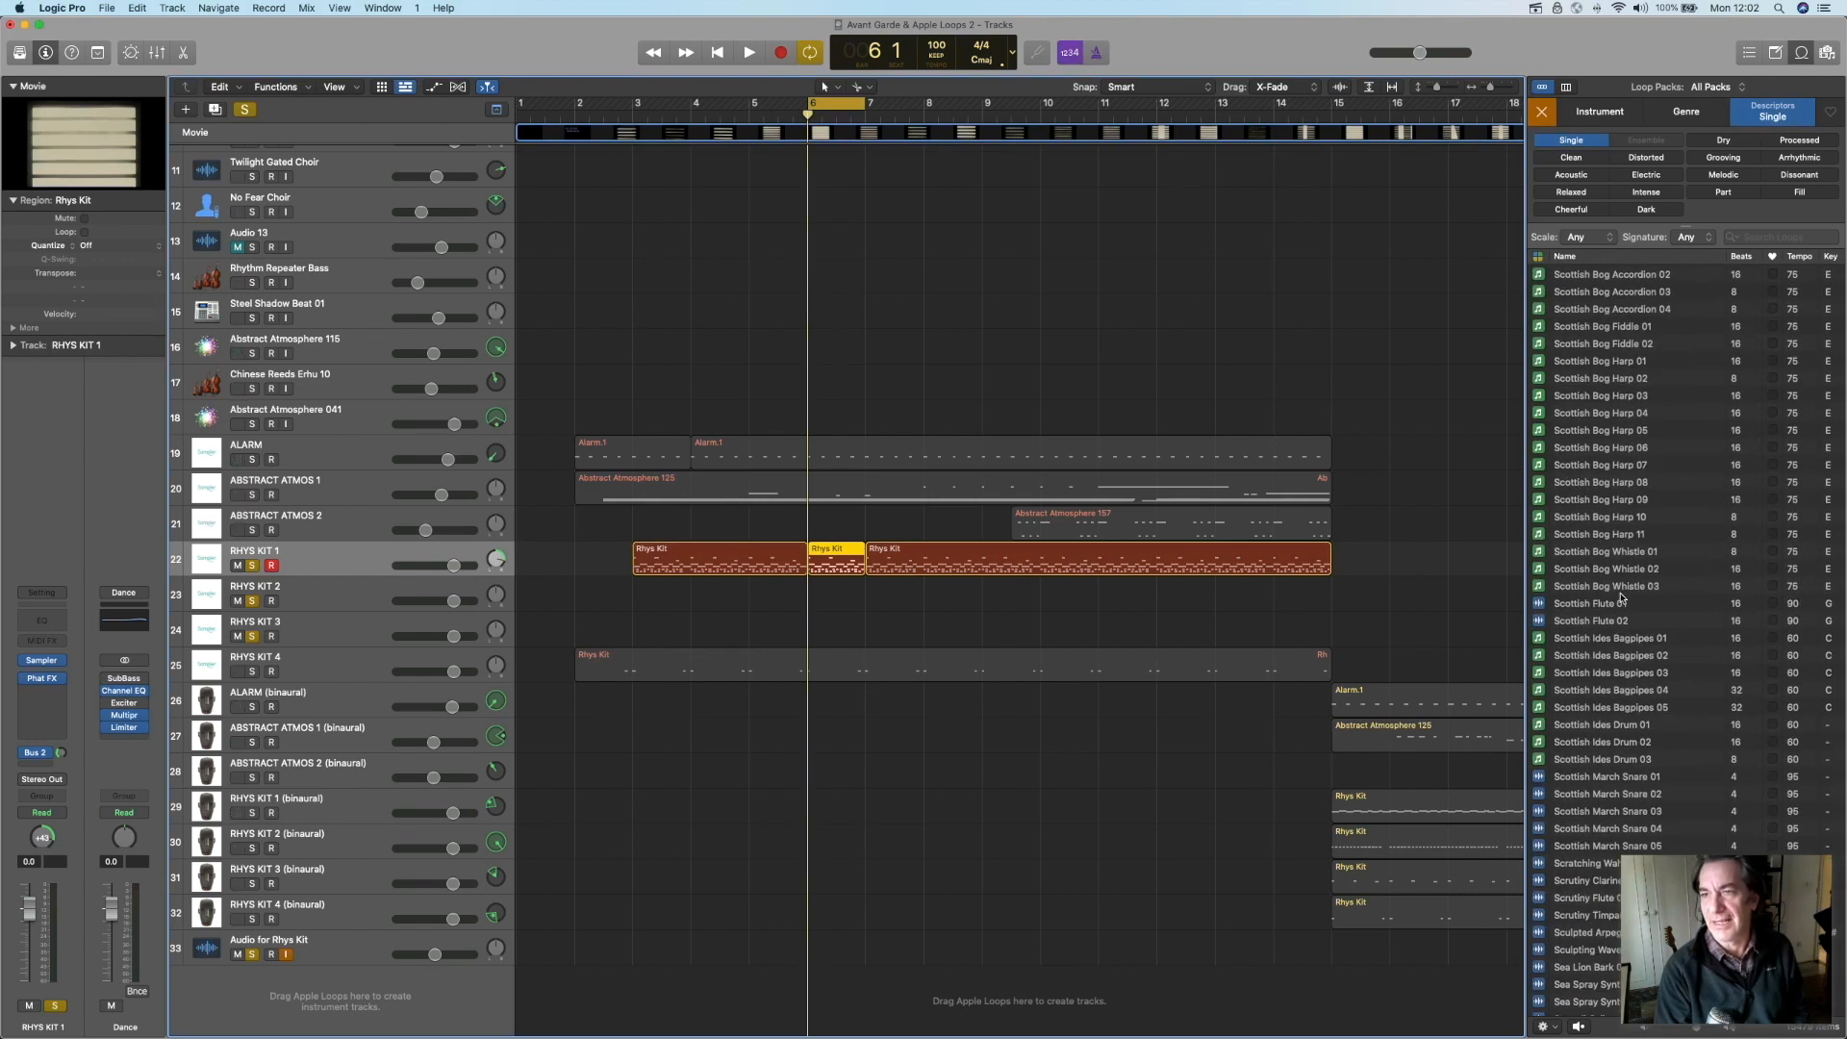
scroll(1622, 597, down, 20)
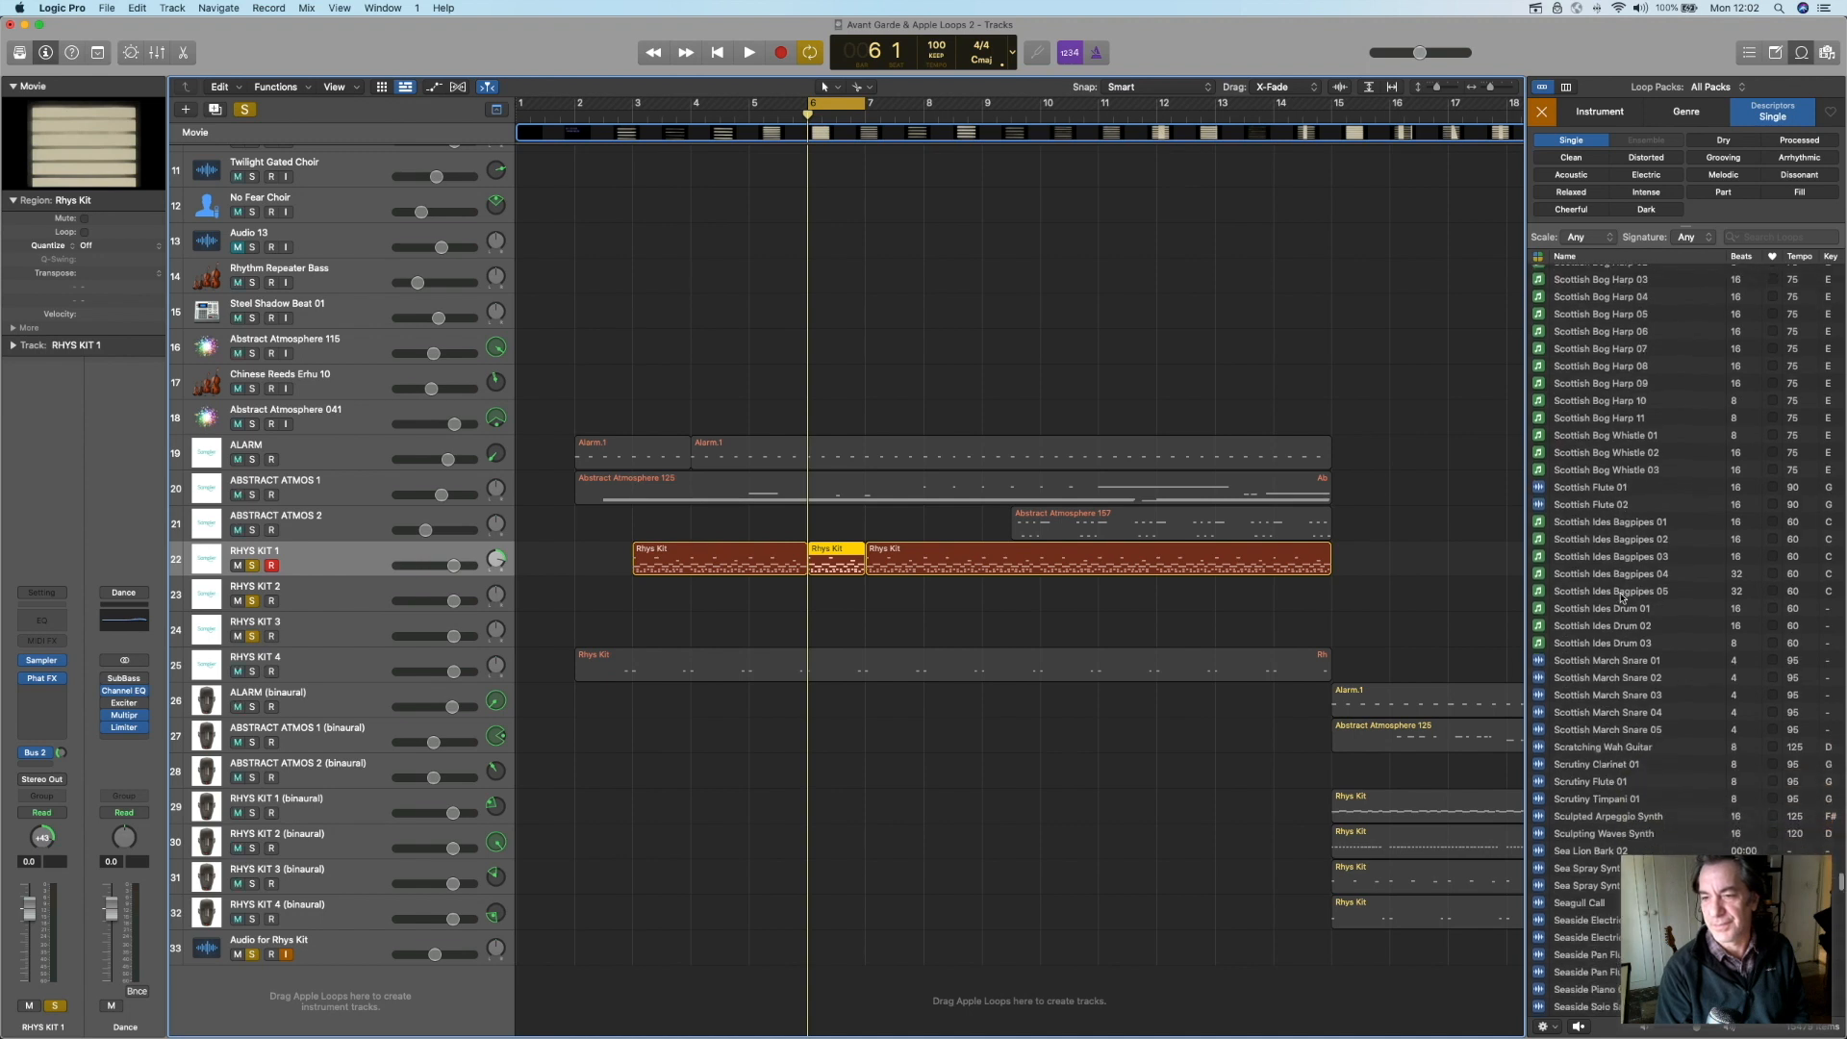
scroll(1622, 598, down, 20)
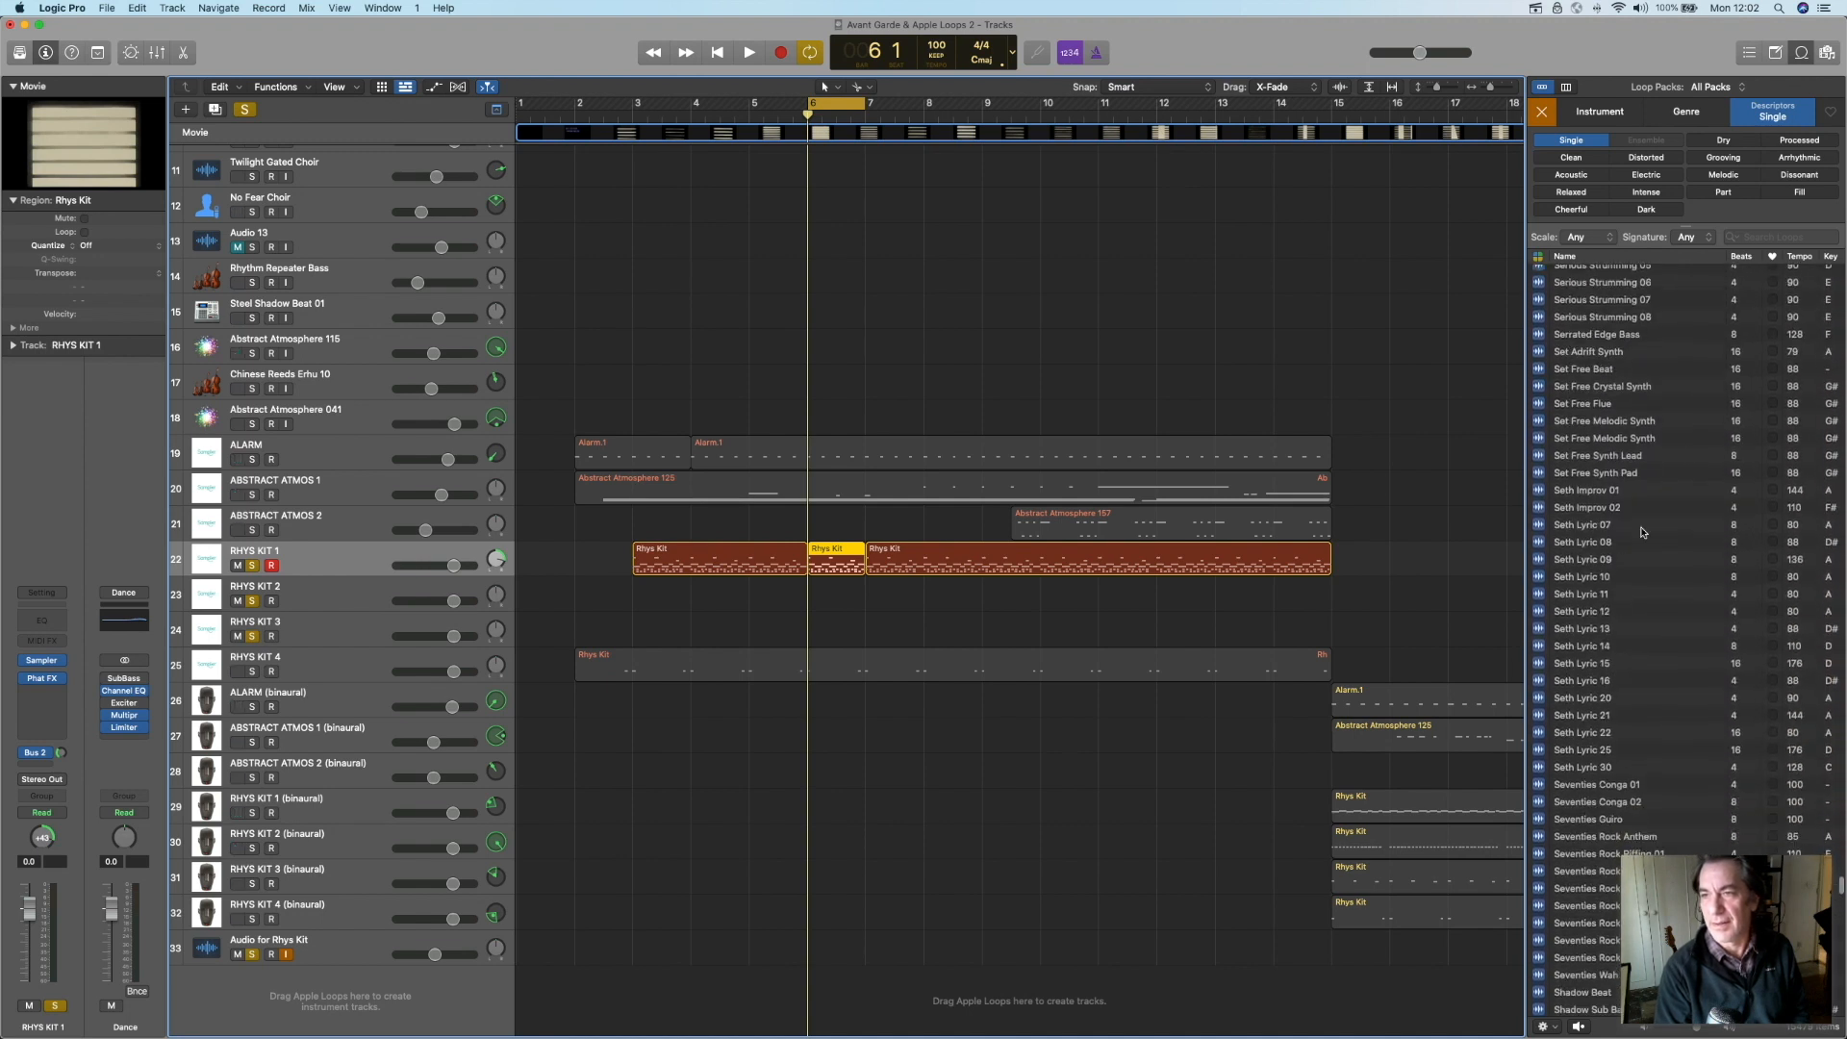
click(1758, 240)
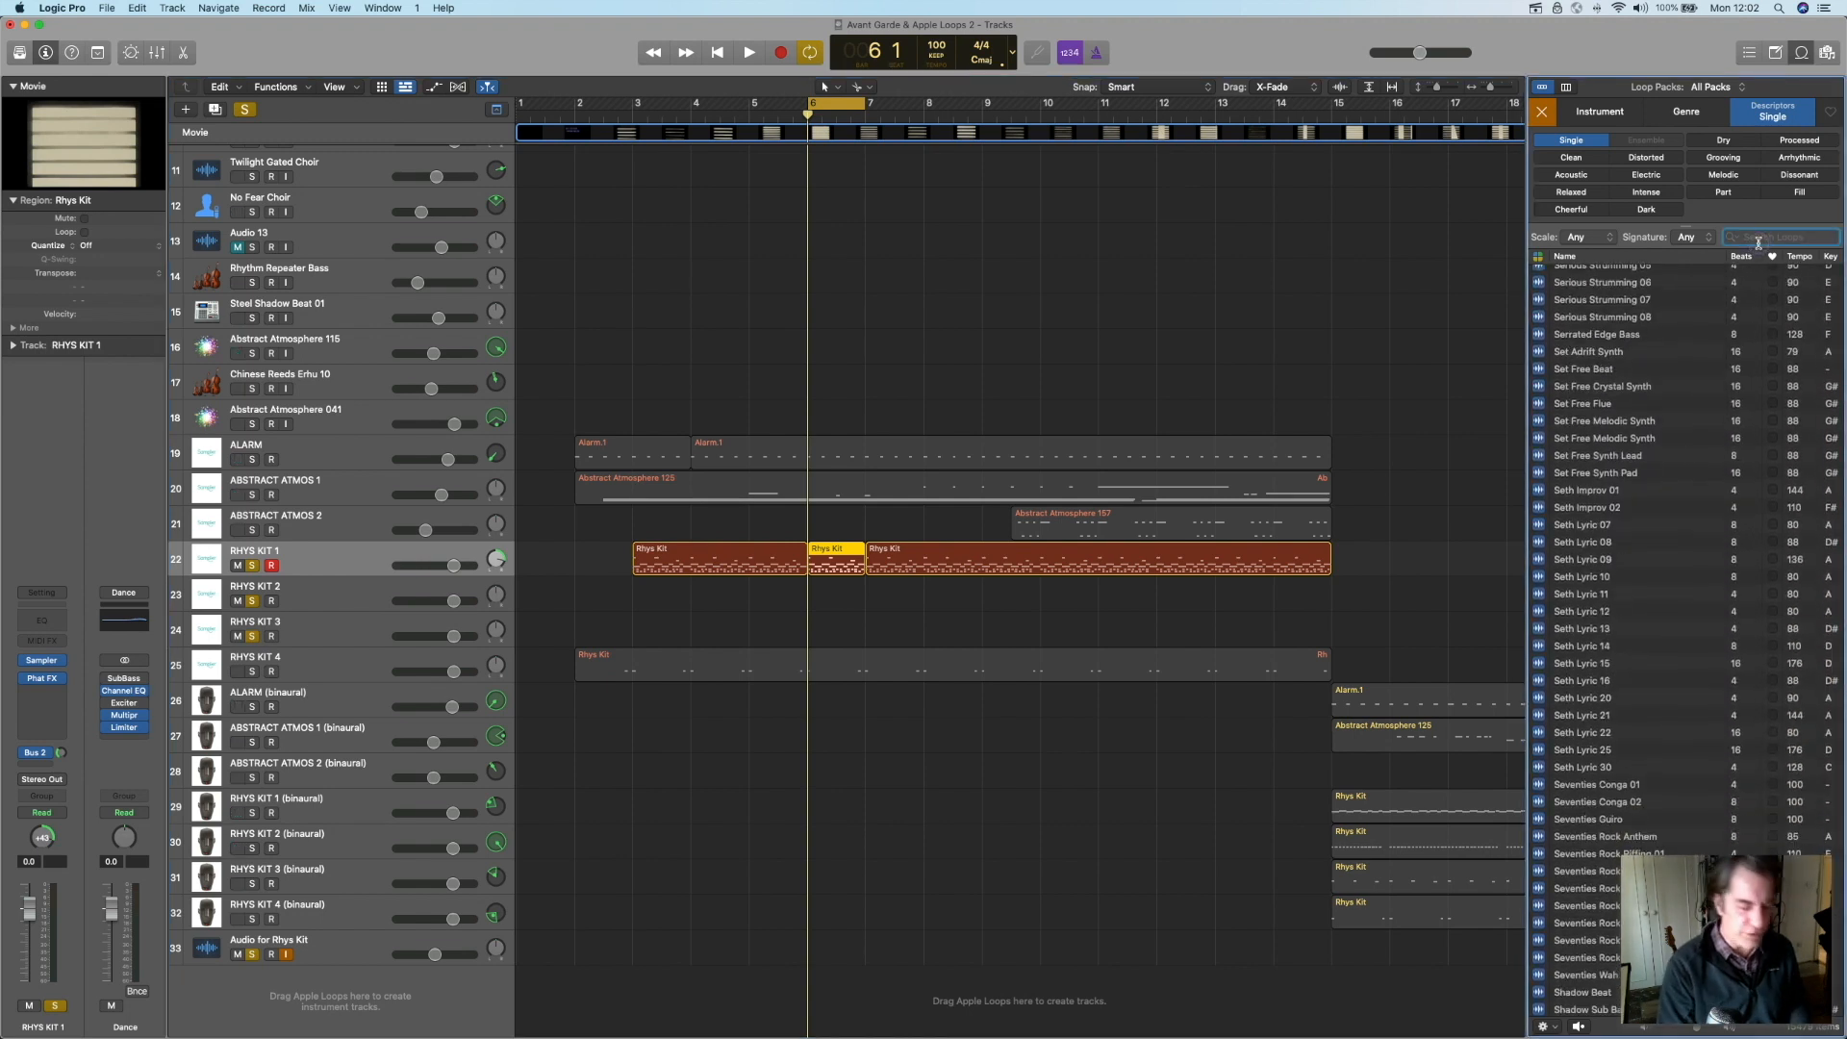
text(TRA)
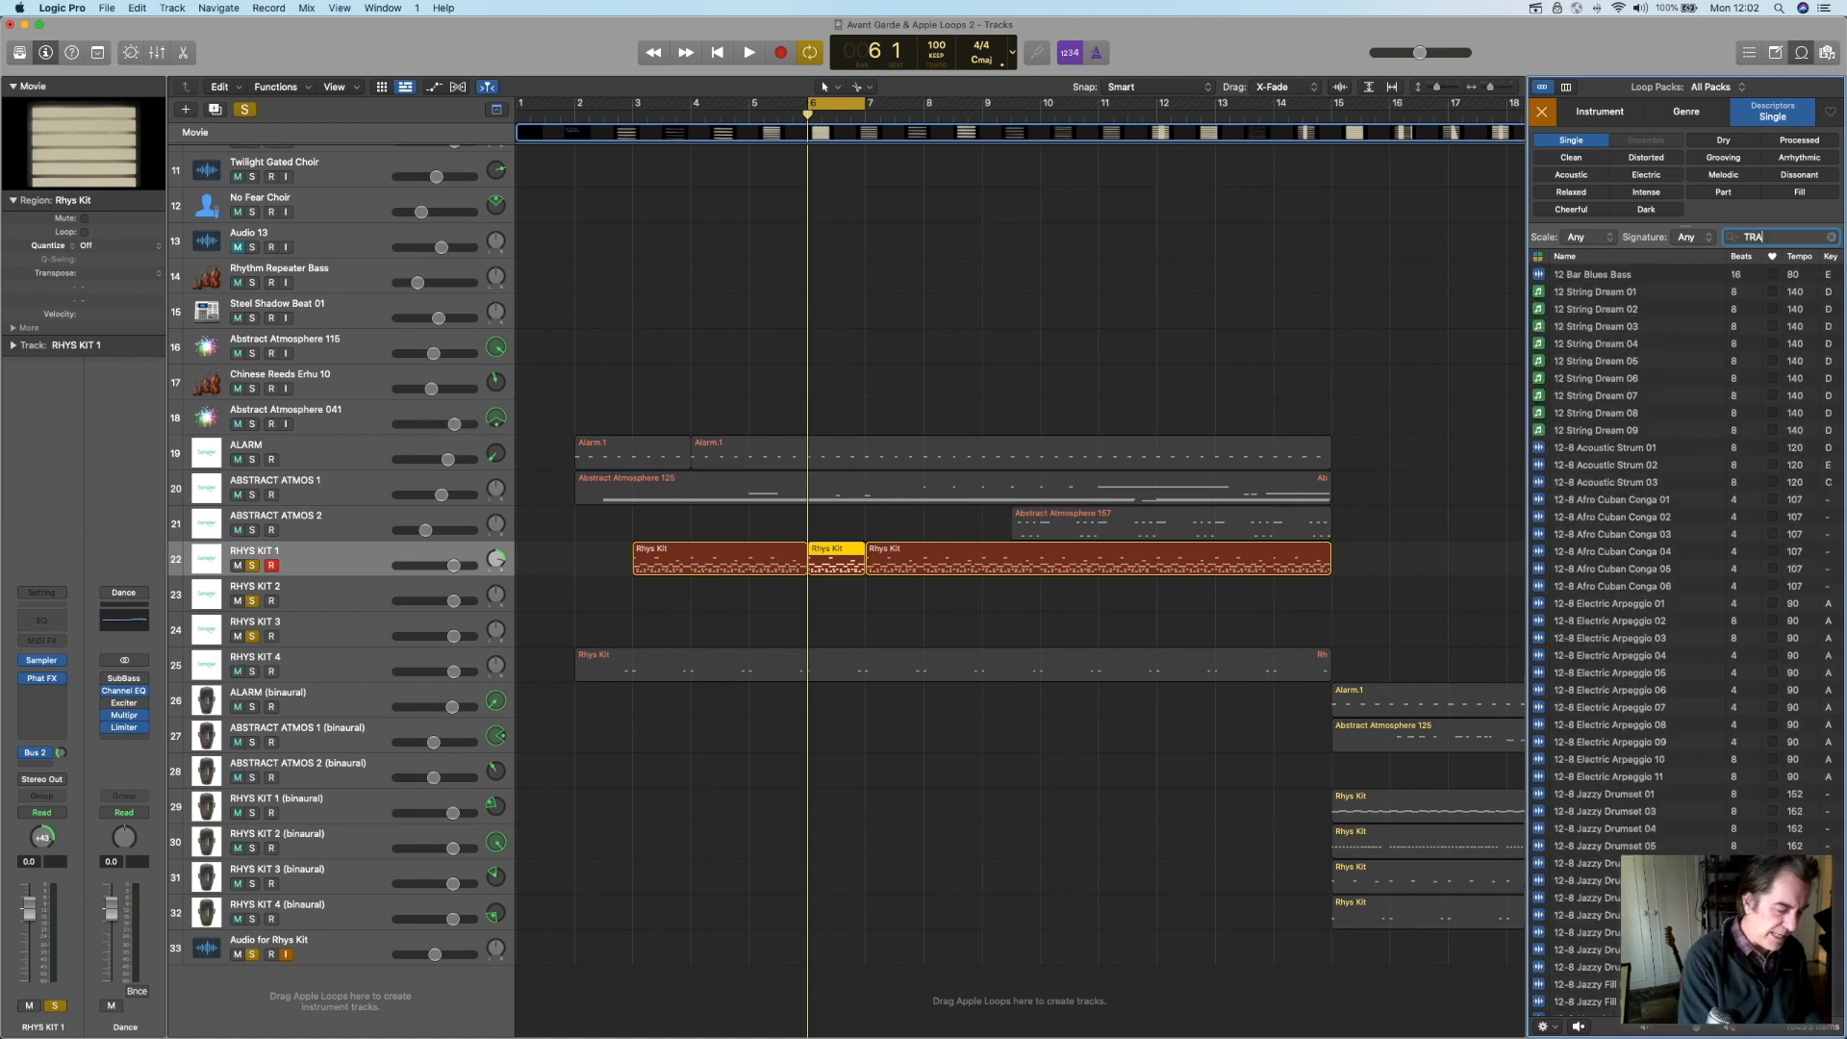
text(SHKAN)
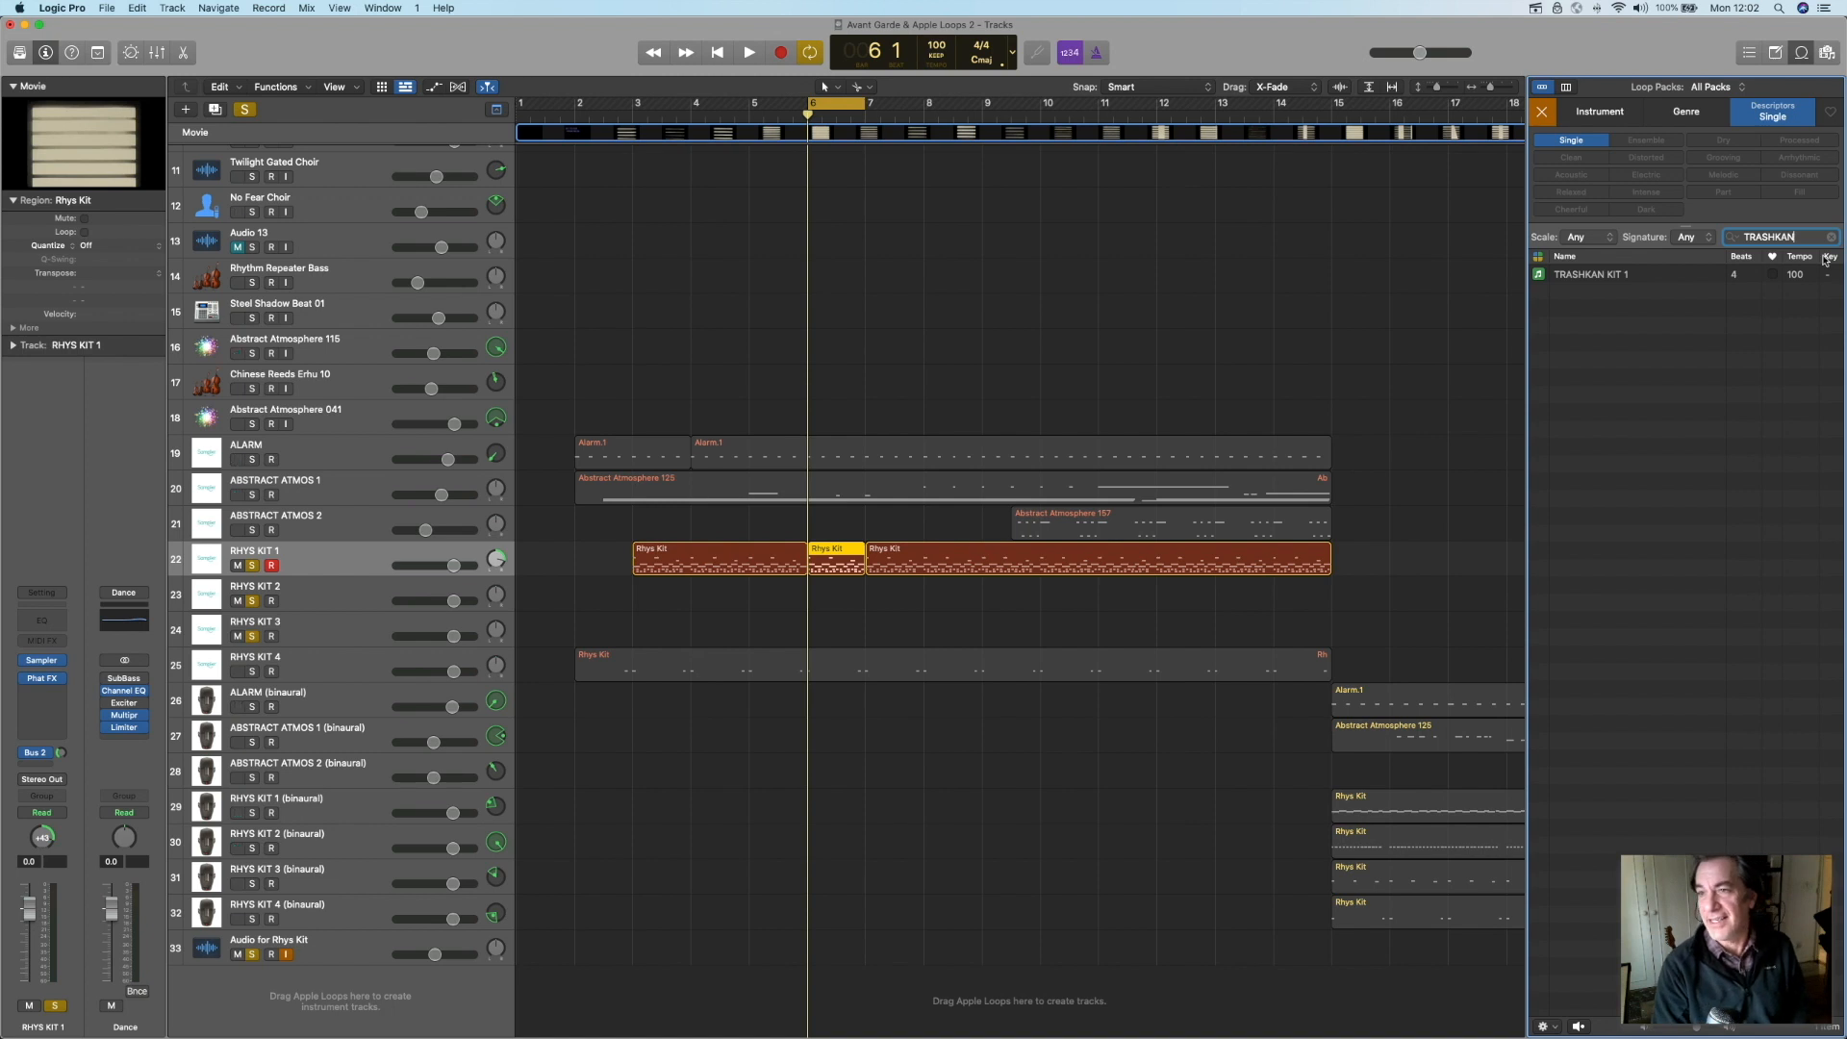
click(1600, 277)
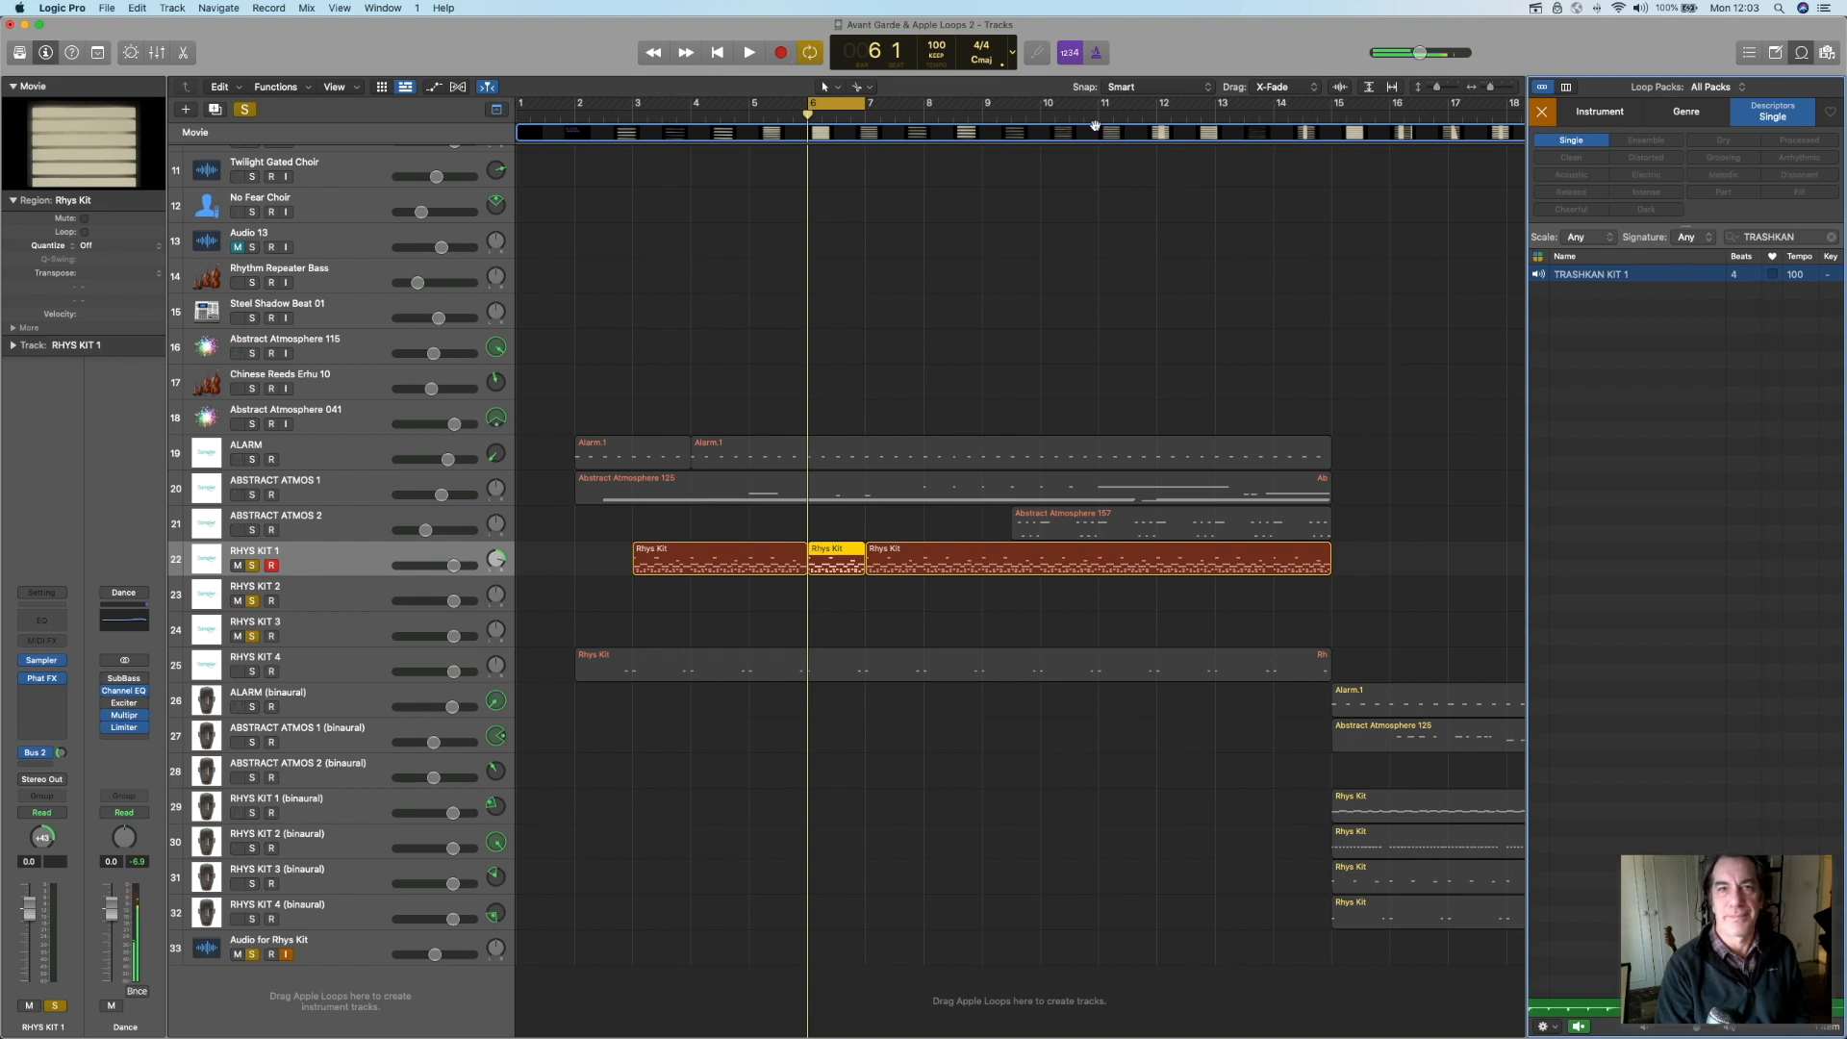
click(1585, 1026)
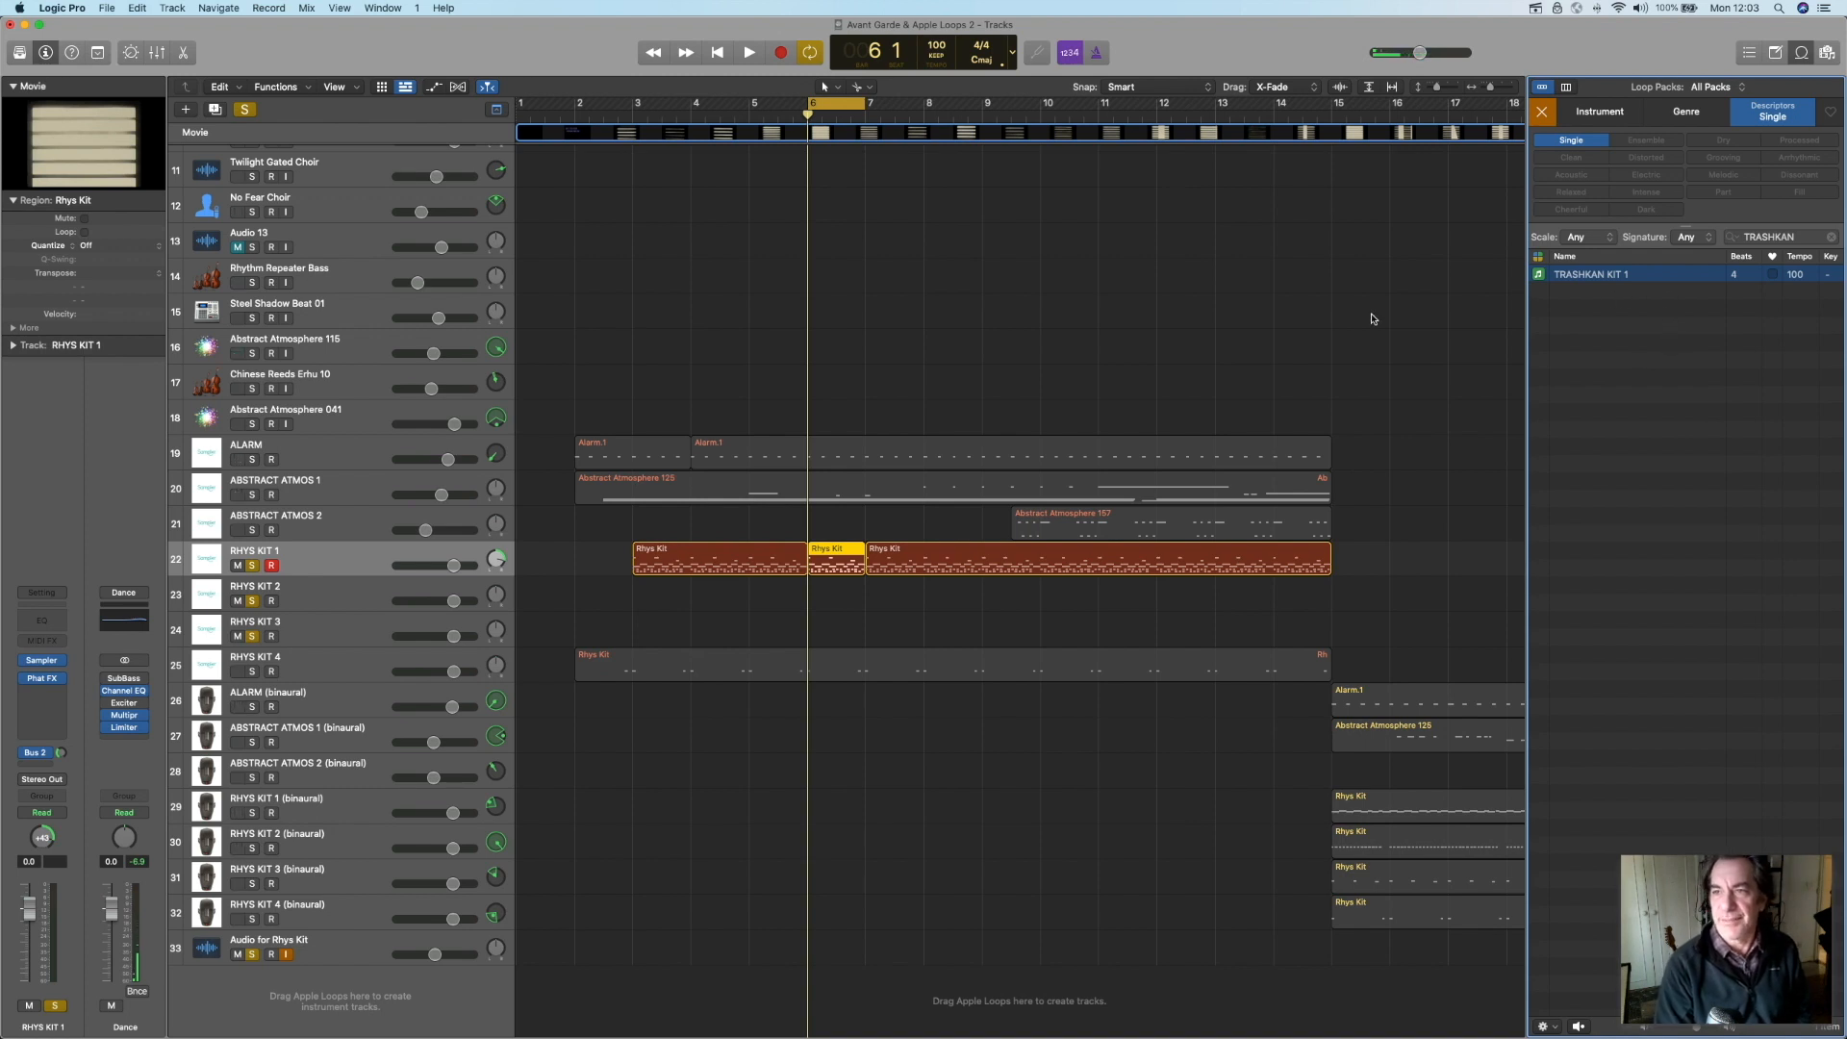
Select the one-bar region between bars 6 and 7 on the RHYS KIT 1 track
scroll(1068, 392, down, 2)
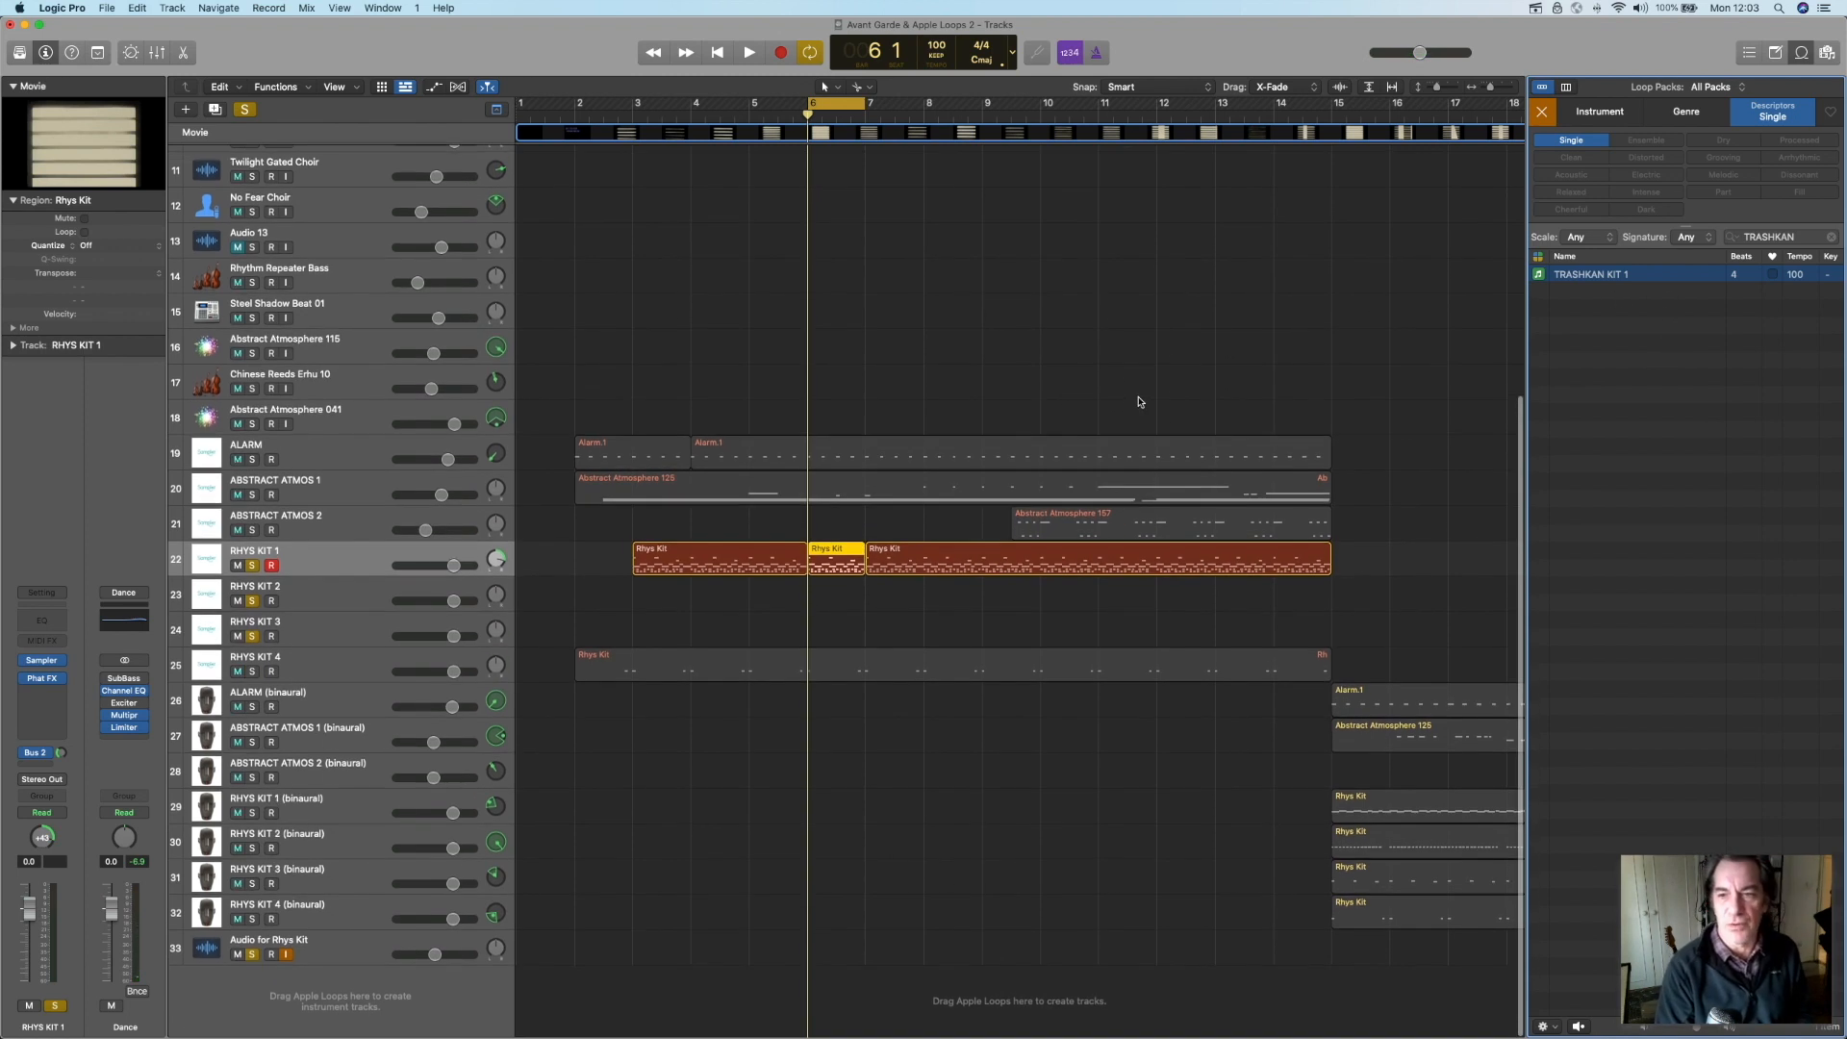
scroll(1138, 402, right, 5)
scroll(1138, 401, left, 5)
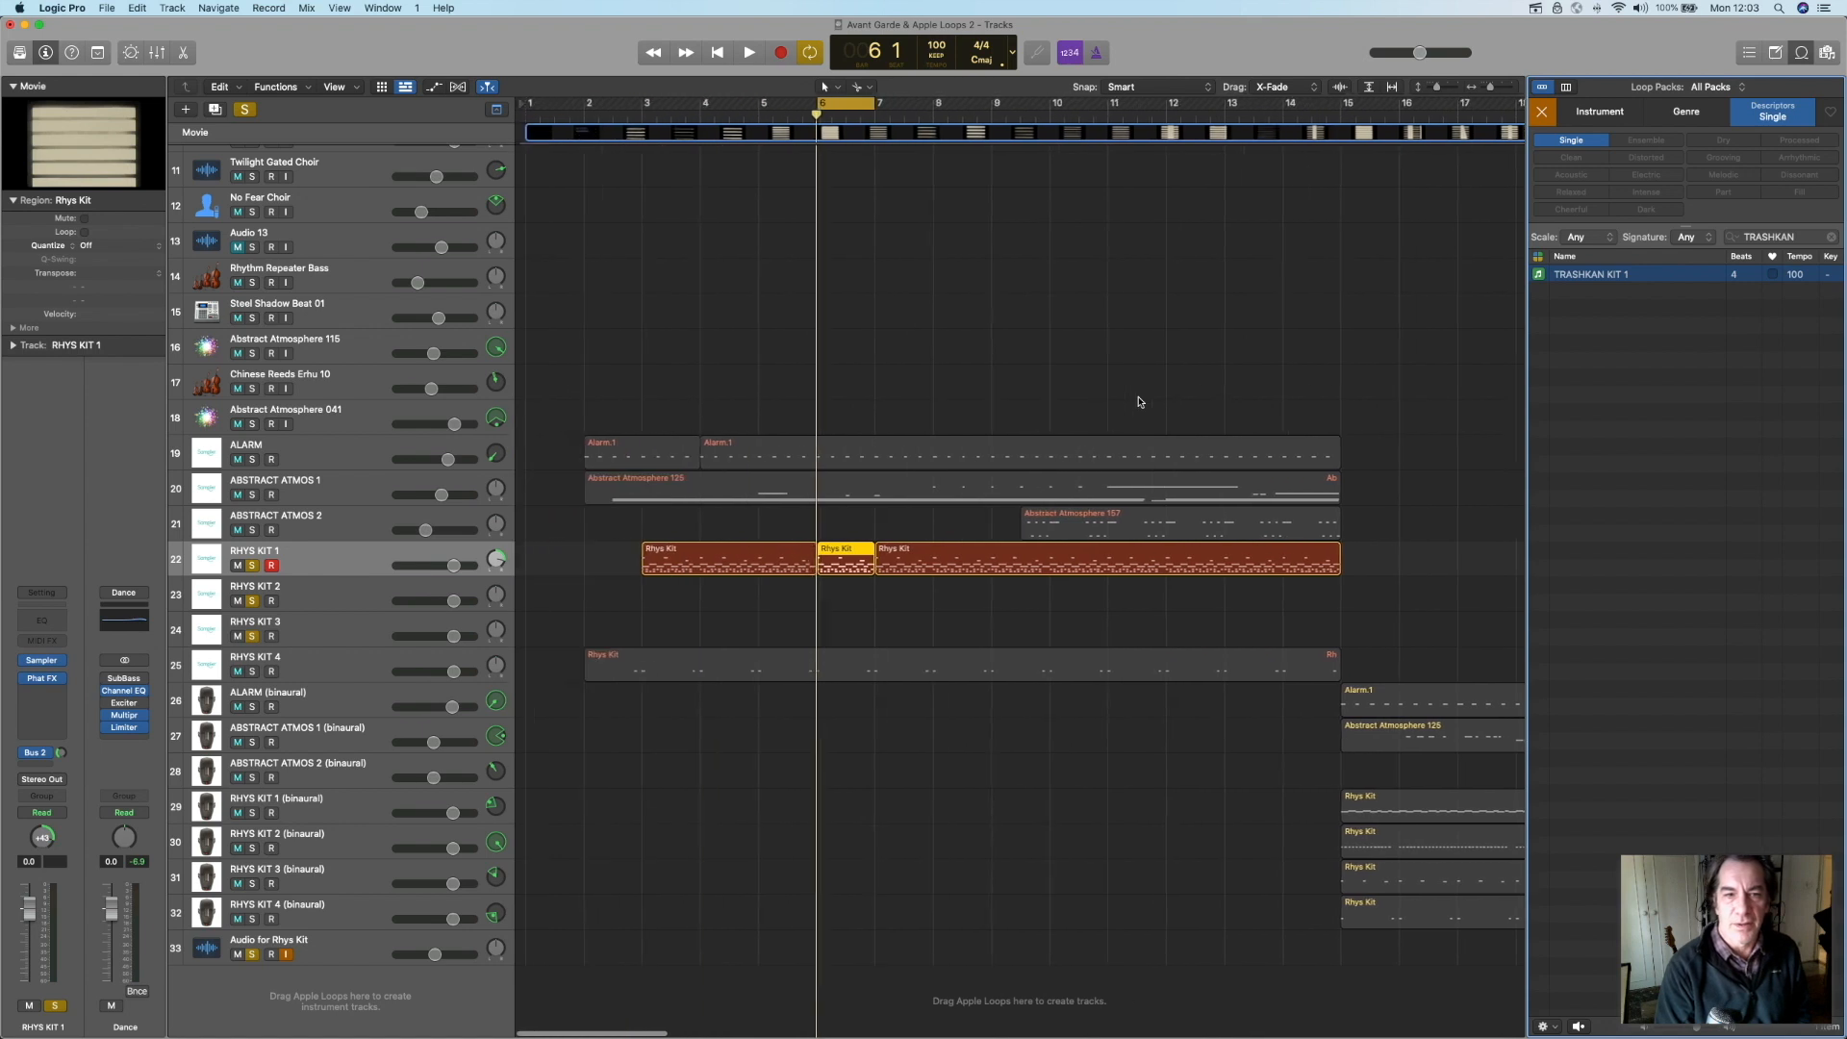
click(850, 607)
click(848, 569)
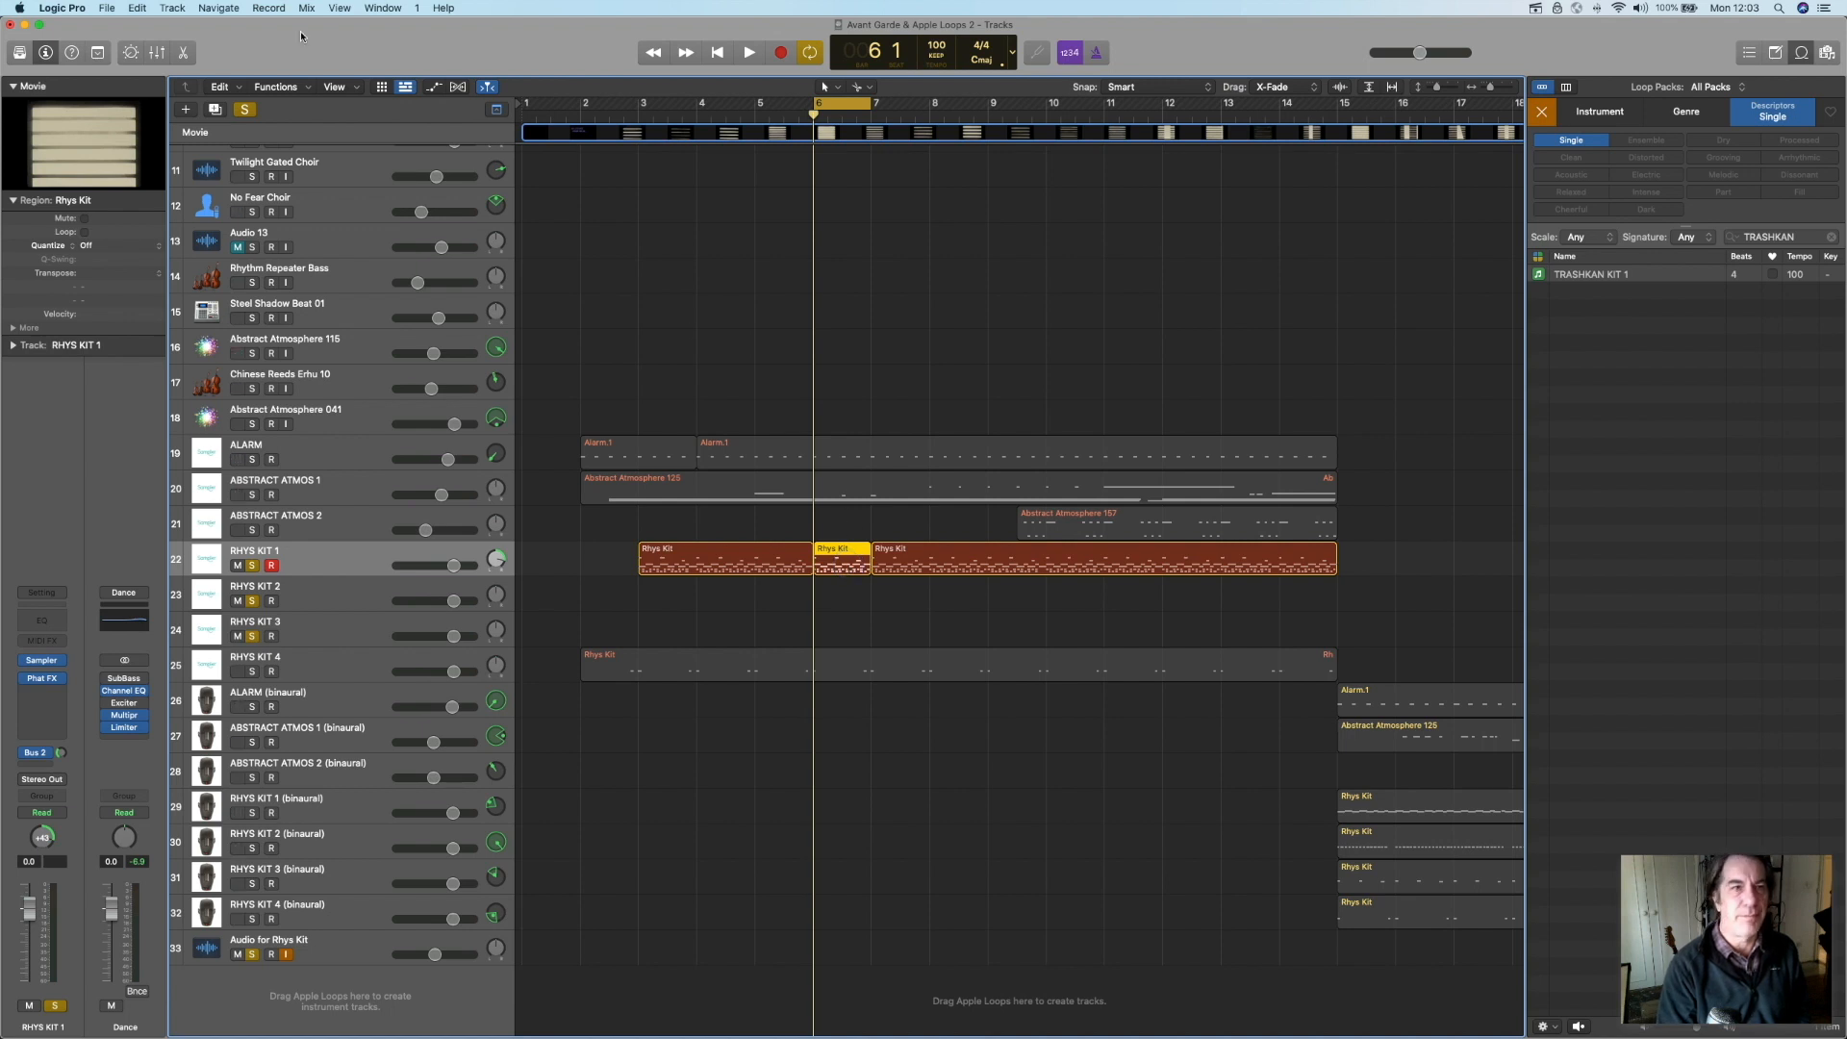
click(105, 8)
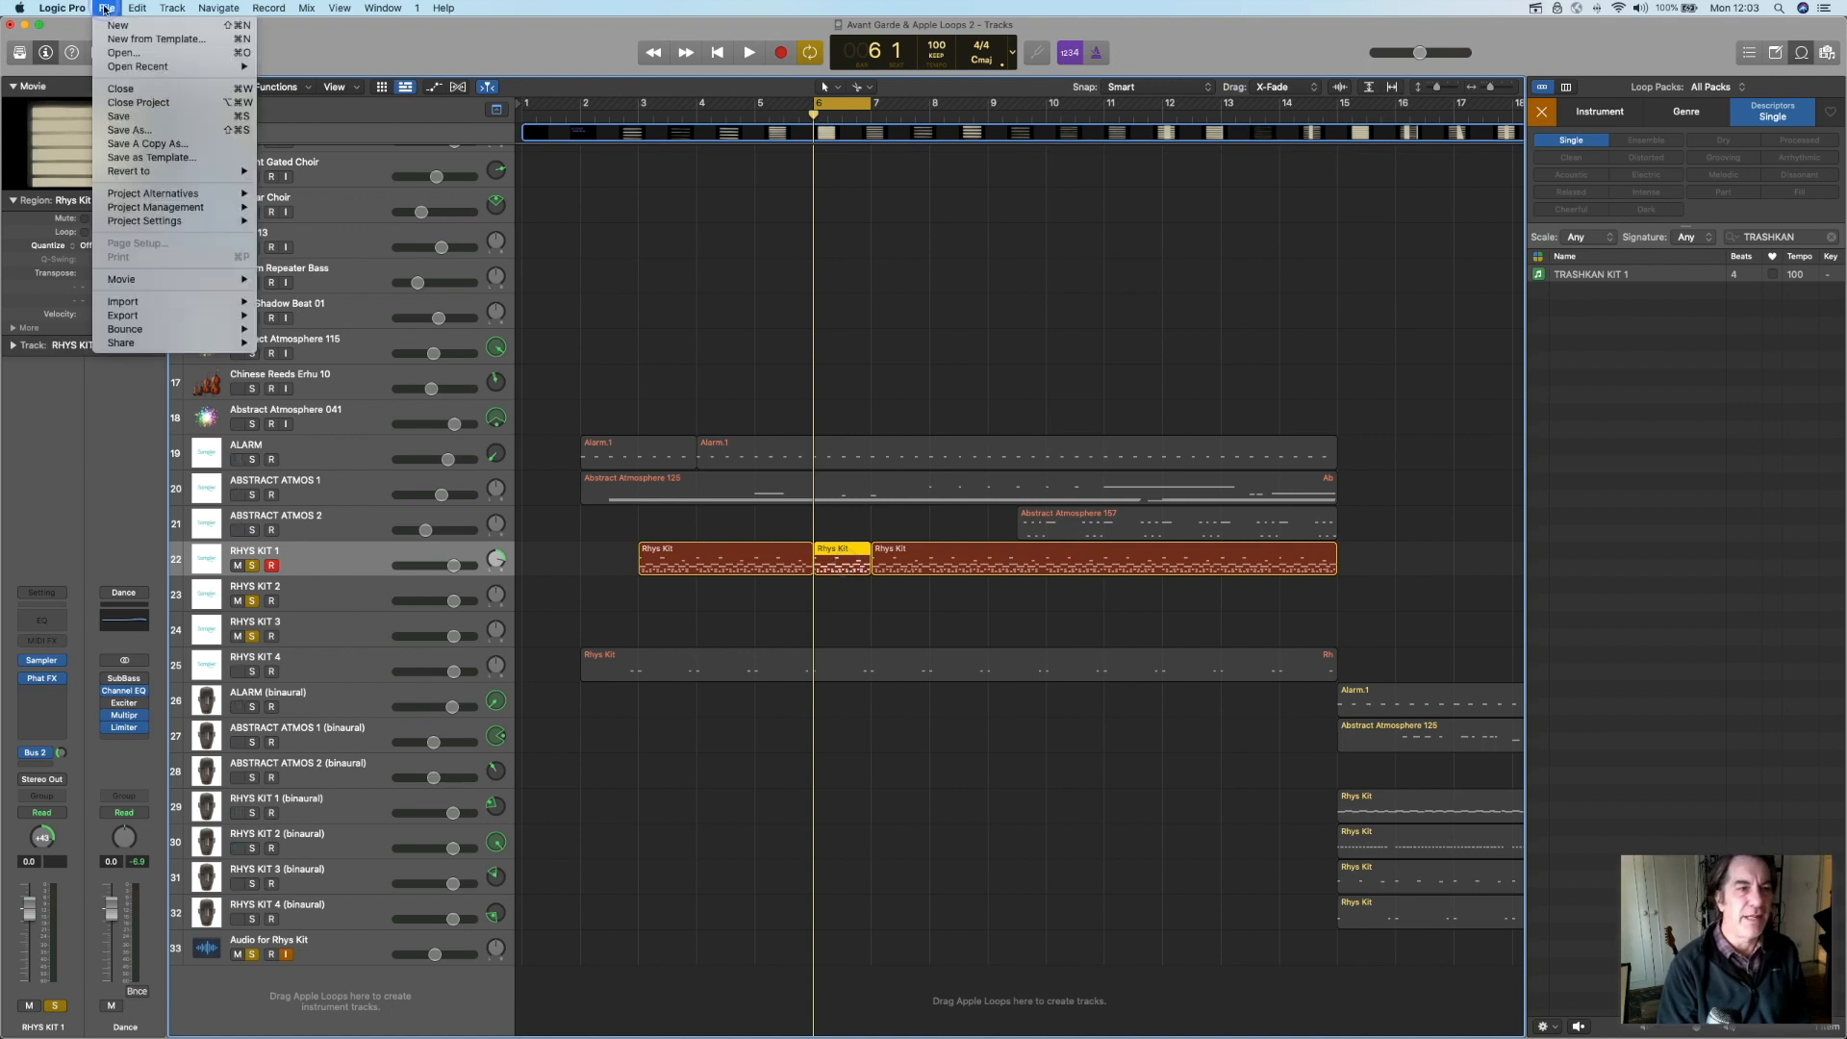
click(688, 305)
Centre the pan of the RHYS KIT 1 track and turn off solo on RHYS KIT 2 and RHYS KIT 3
drag(495, 557, 494, 587)
click(253, 602)
click(253, 636)
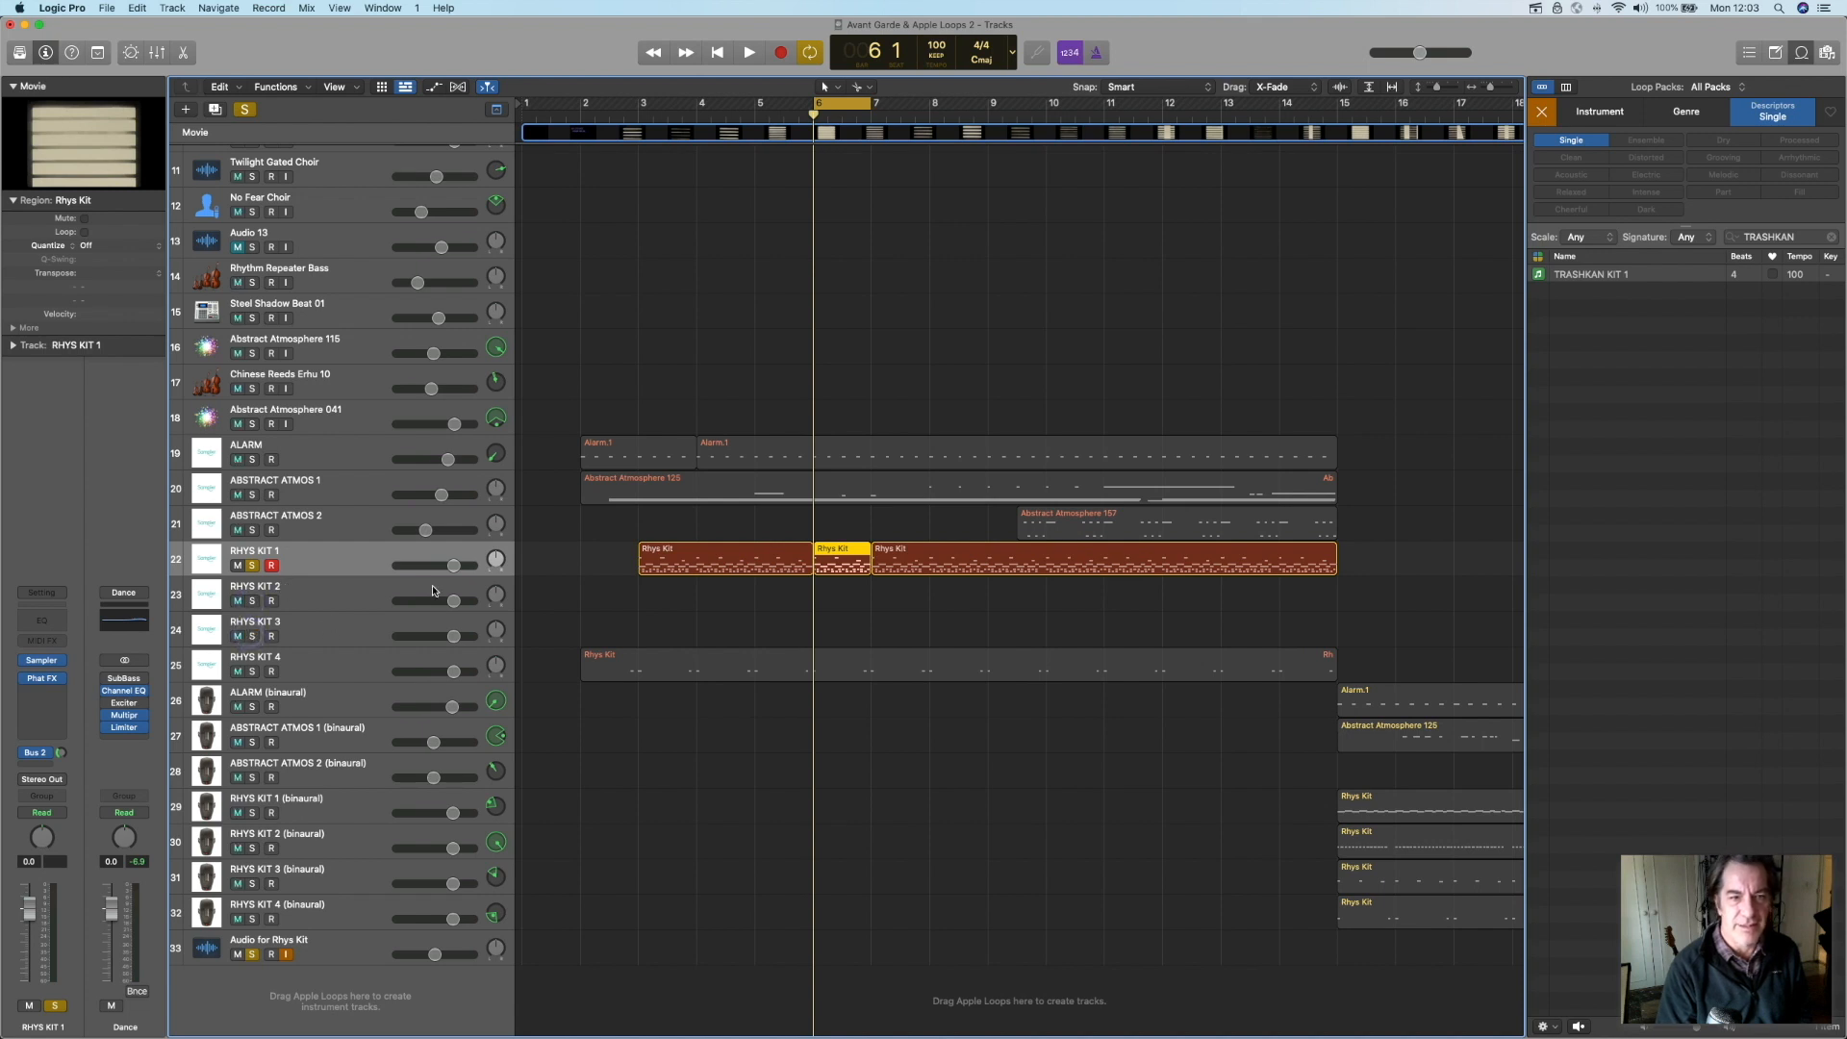
Bounce the one-bar Rhys Kit region in place as TRASHKAN 1, bypassing effect plug-ins and leaving the audio tail out of the file
click(108, 9)
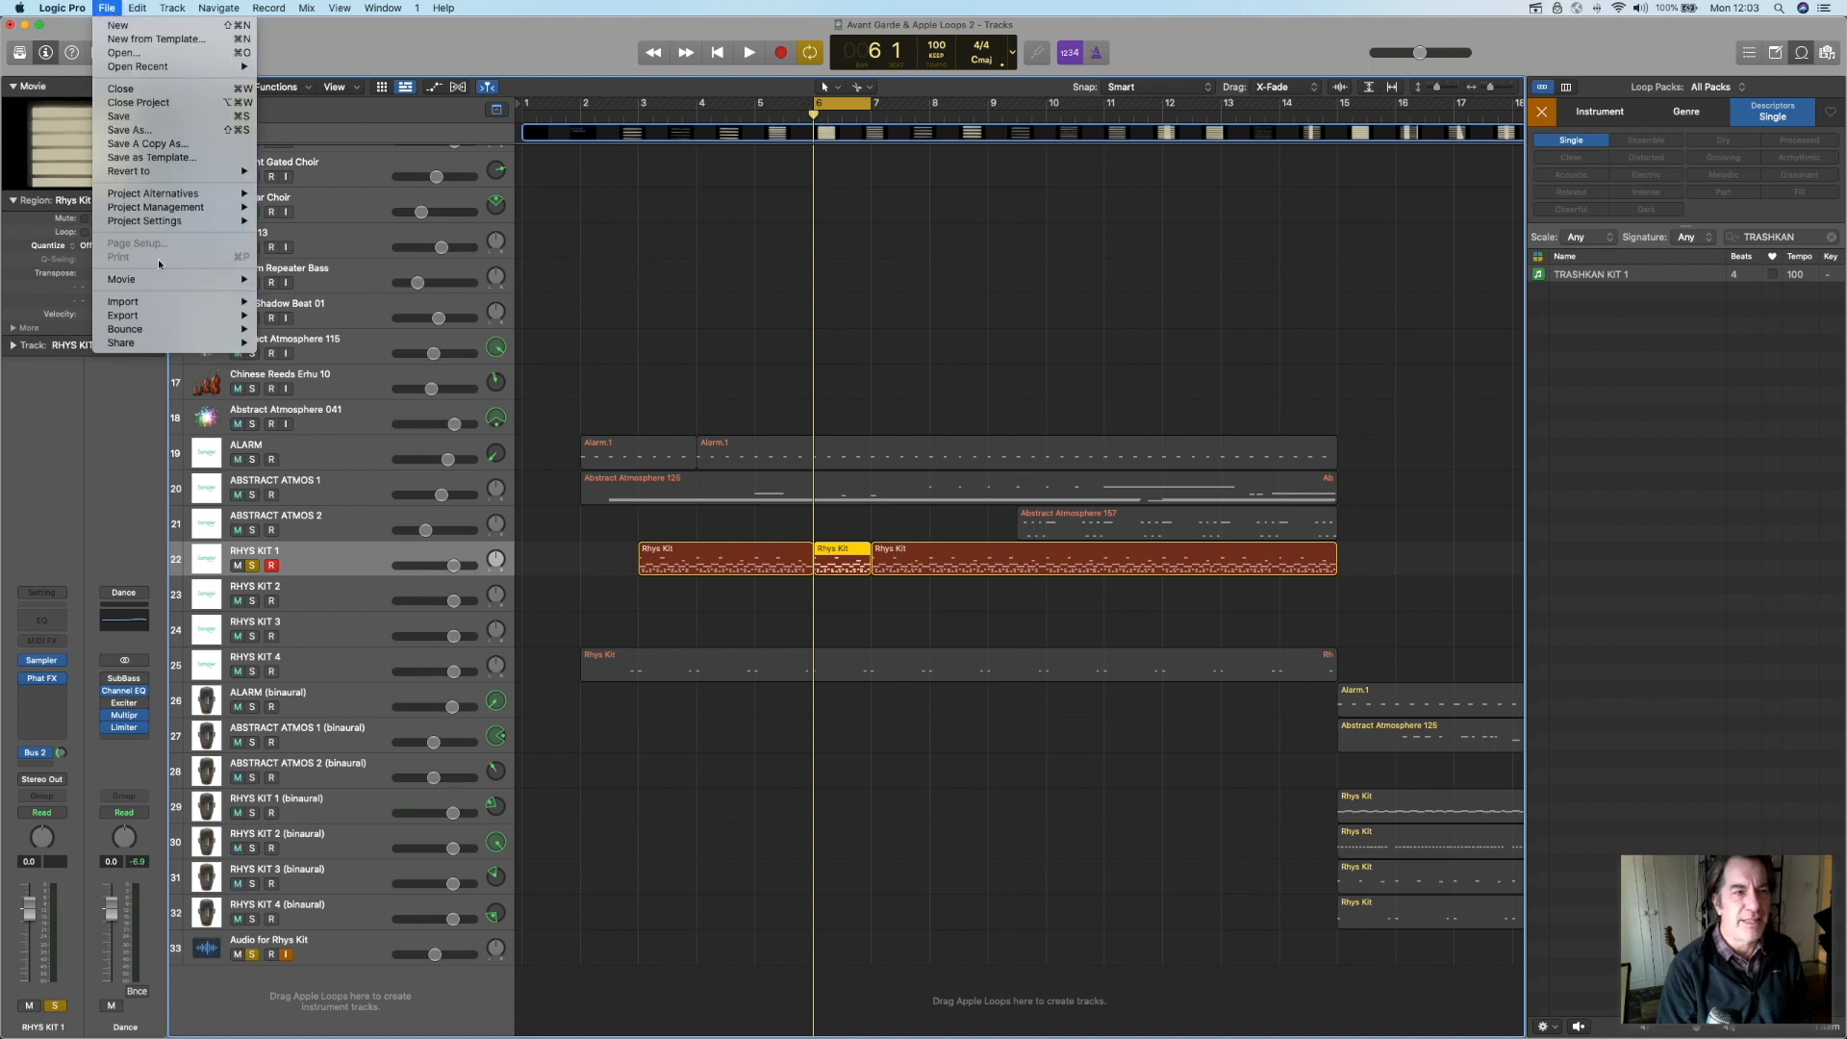
mouse_move(180, 333)
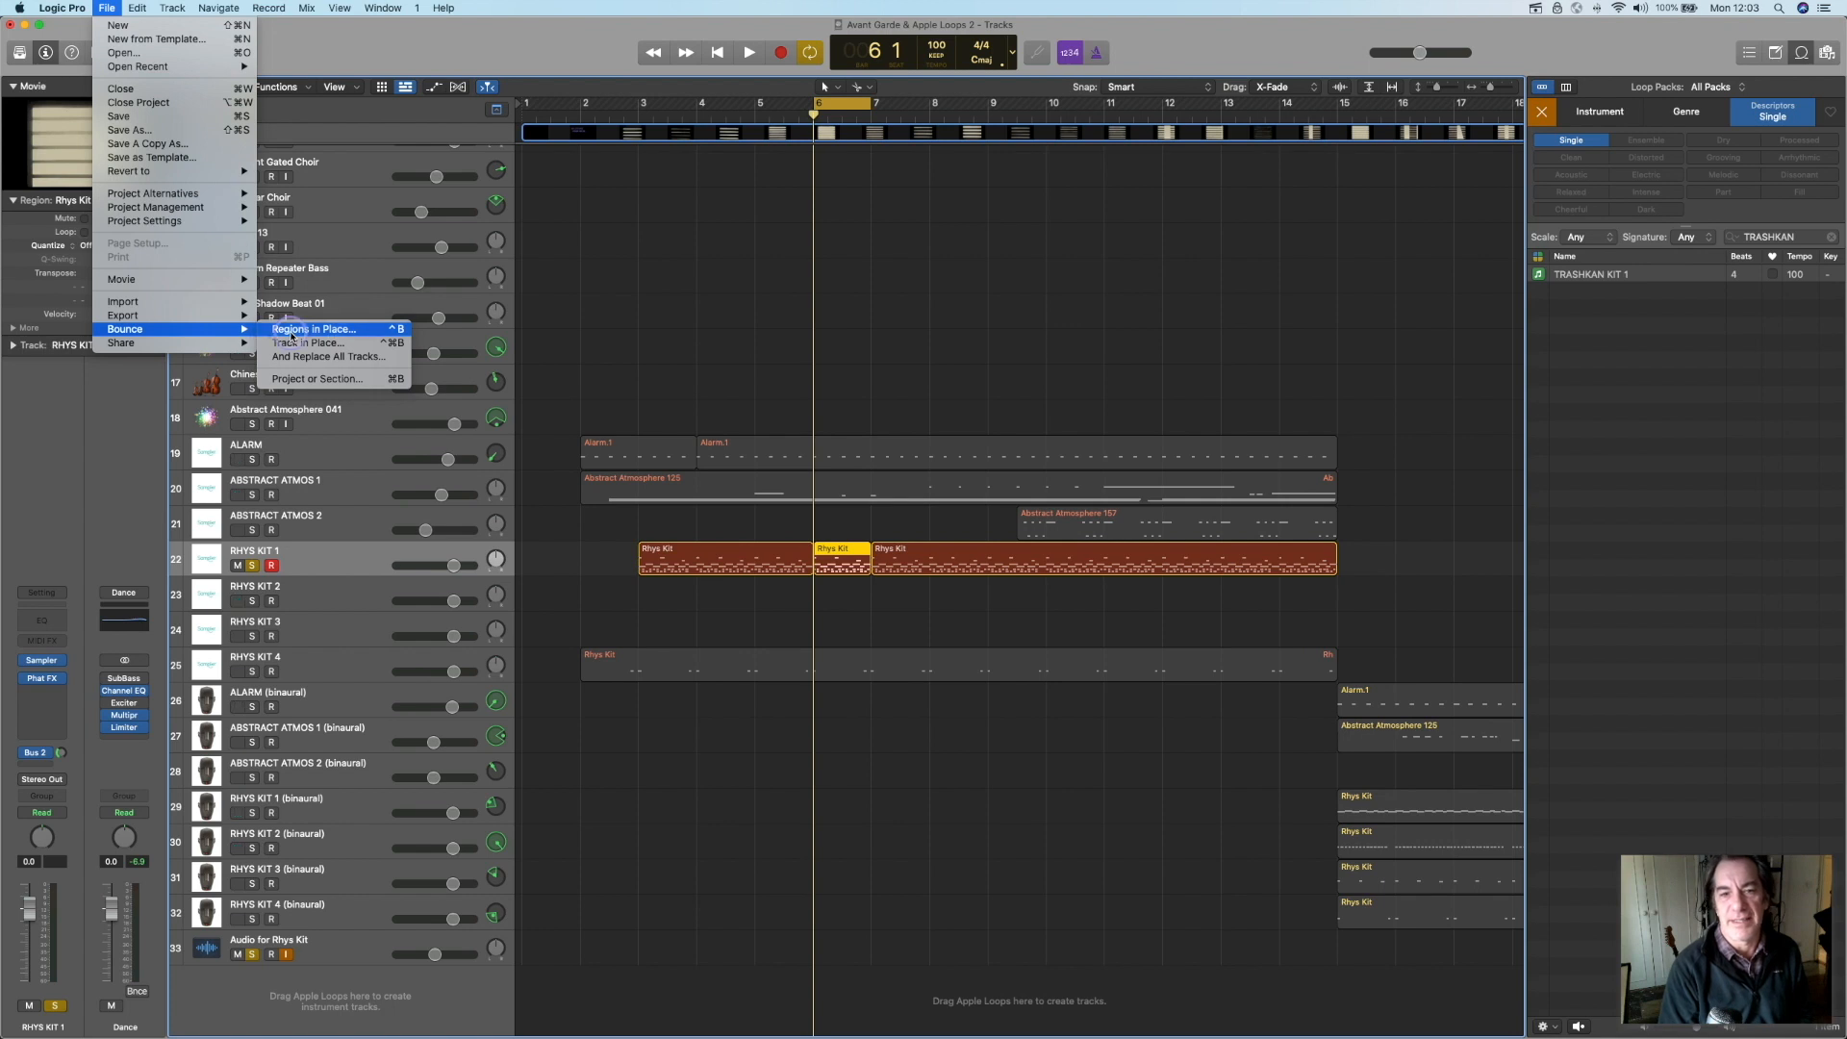
click(291, 330)
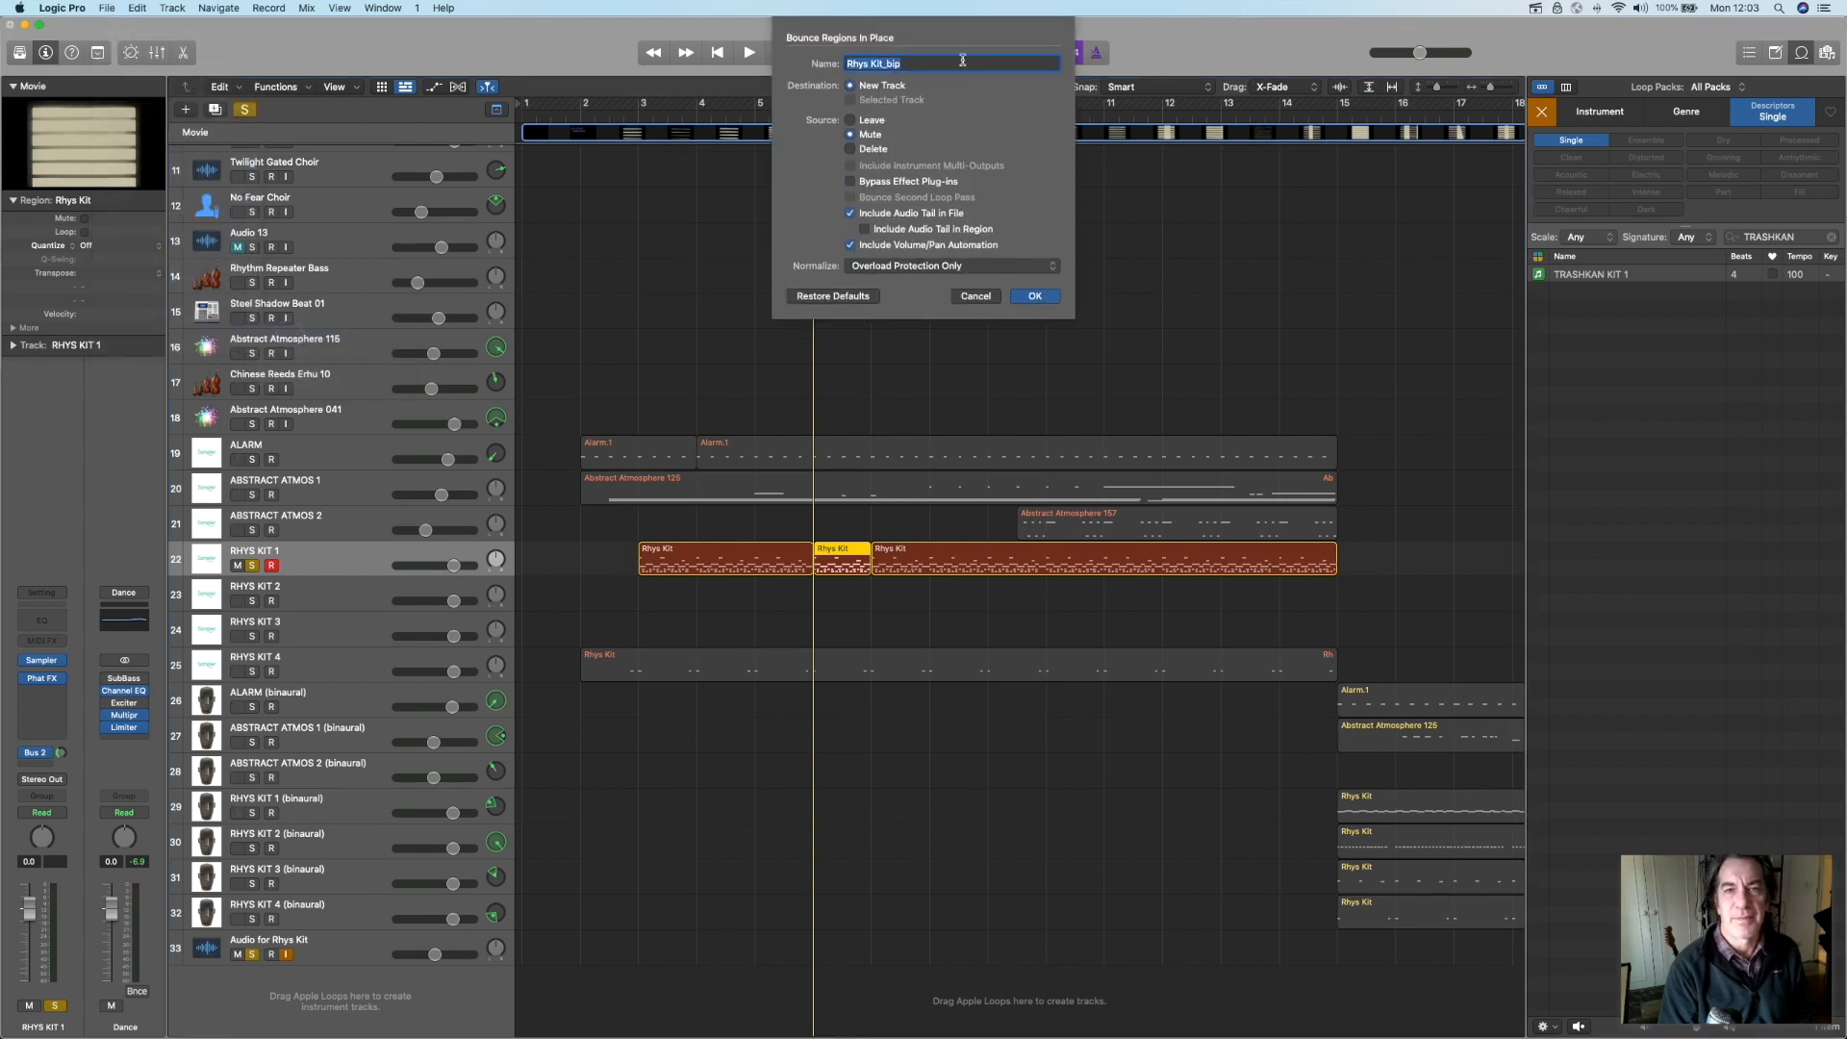
text(T)
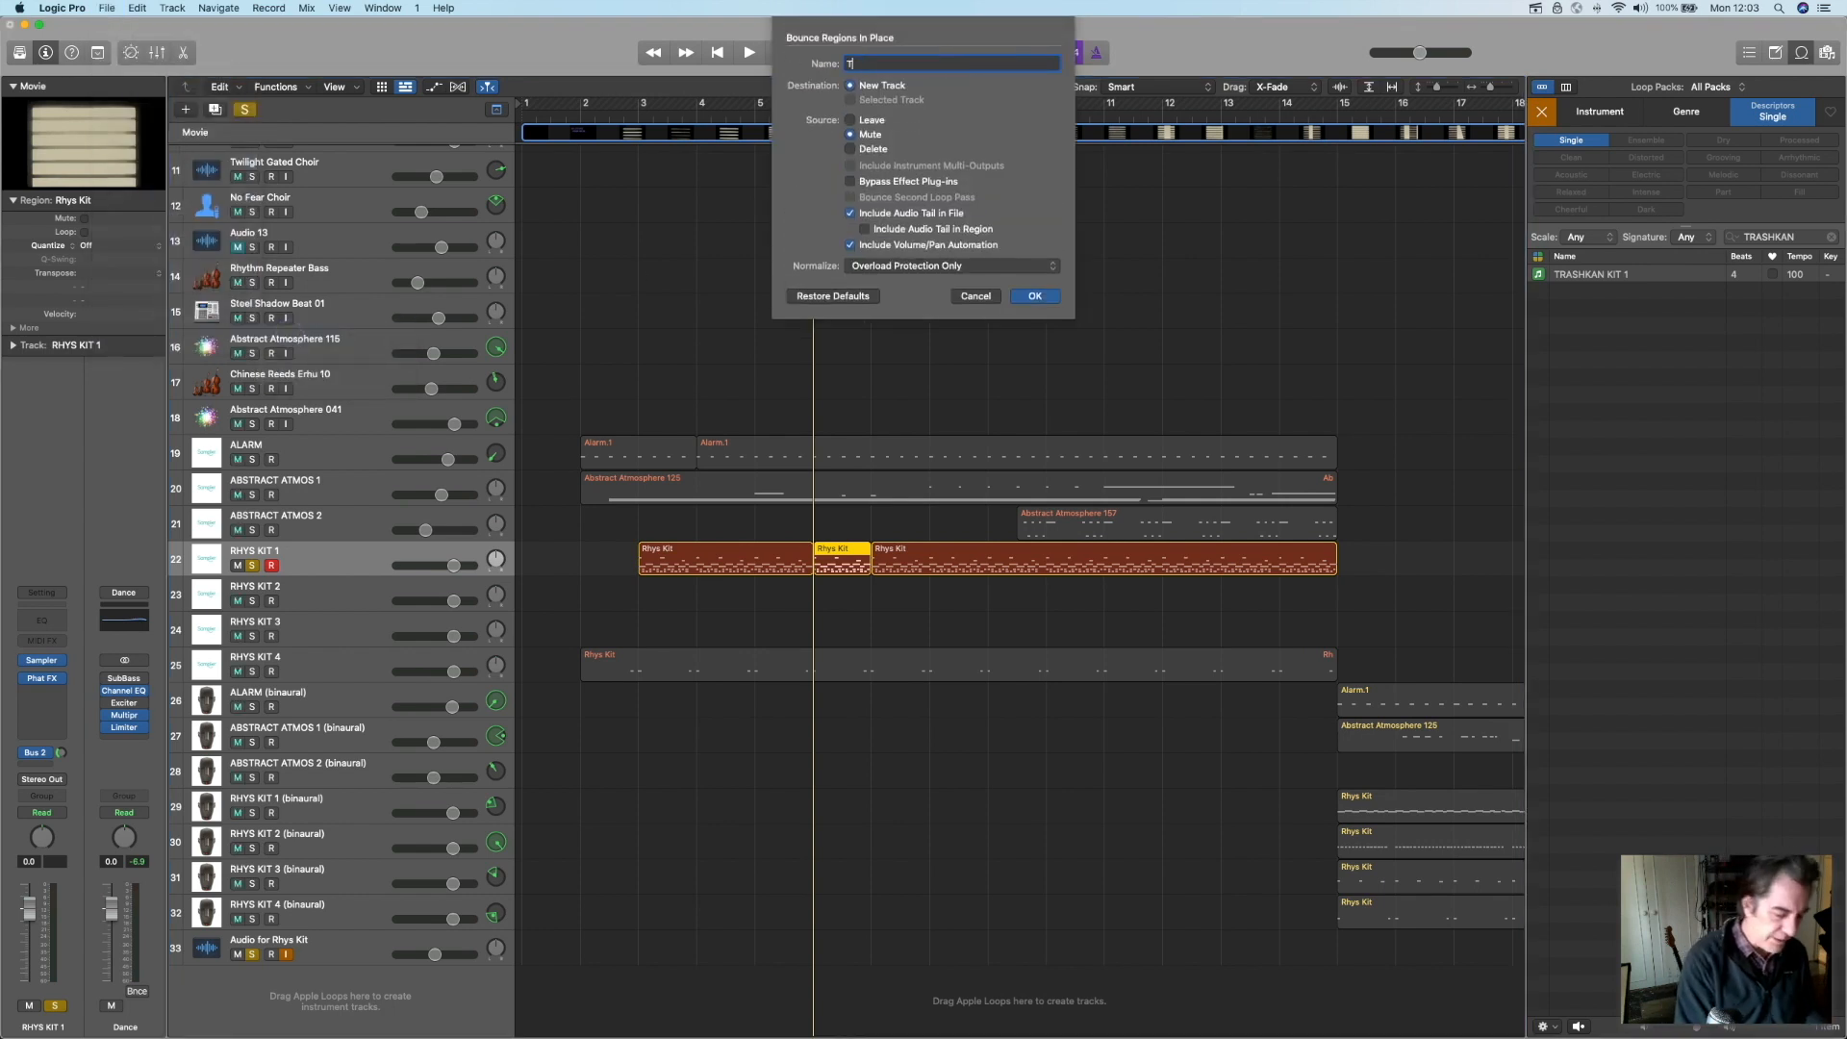
text(RASHK)
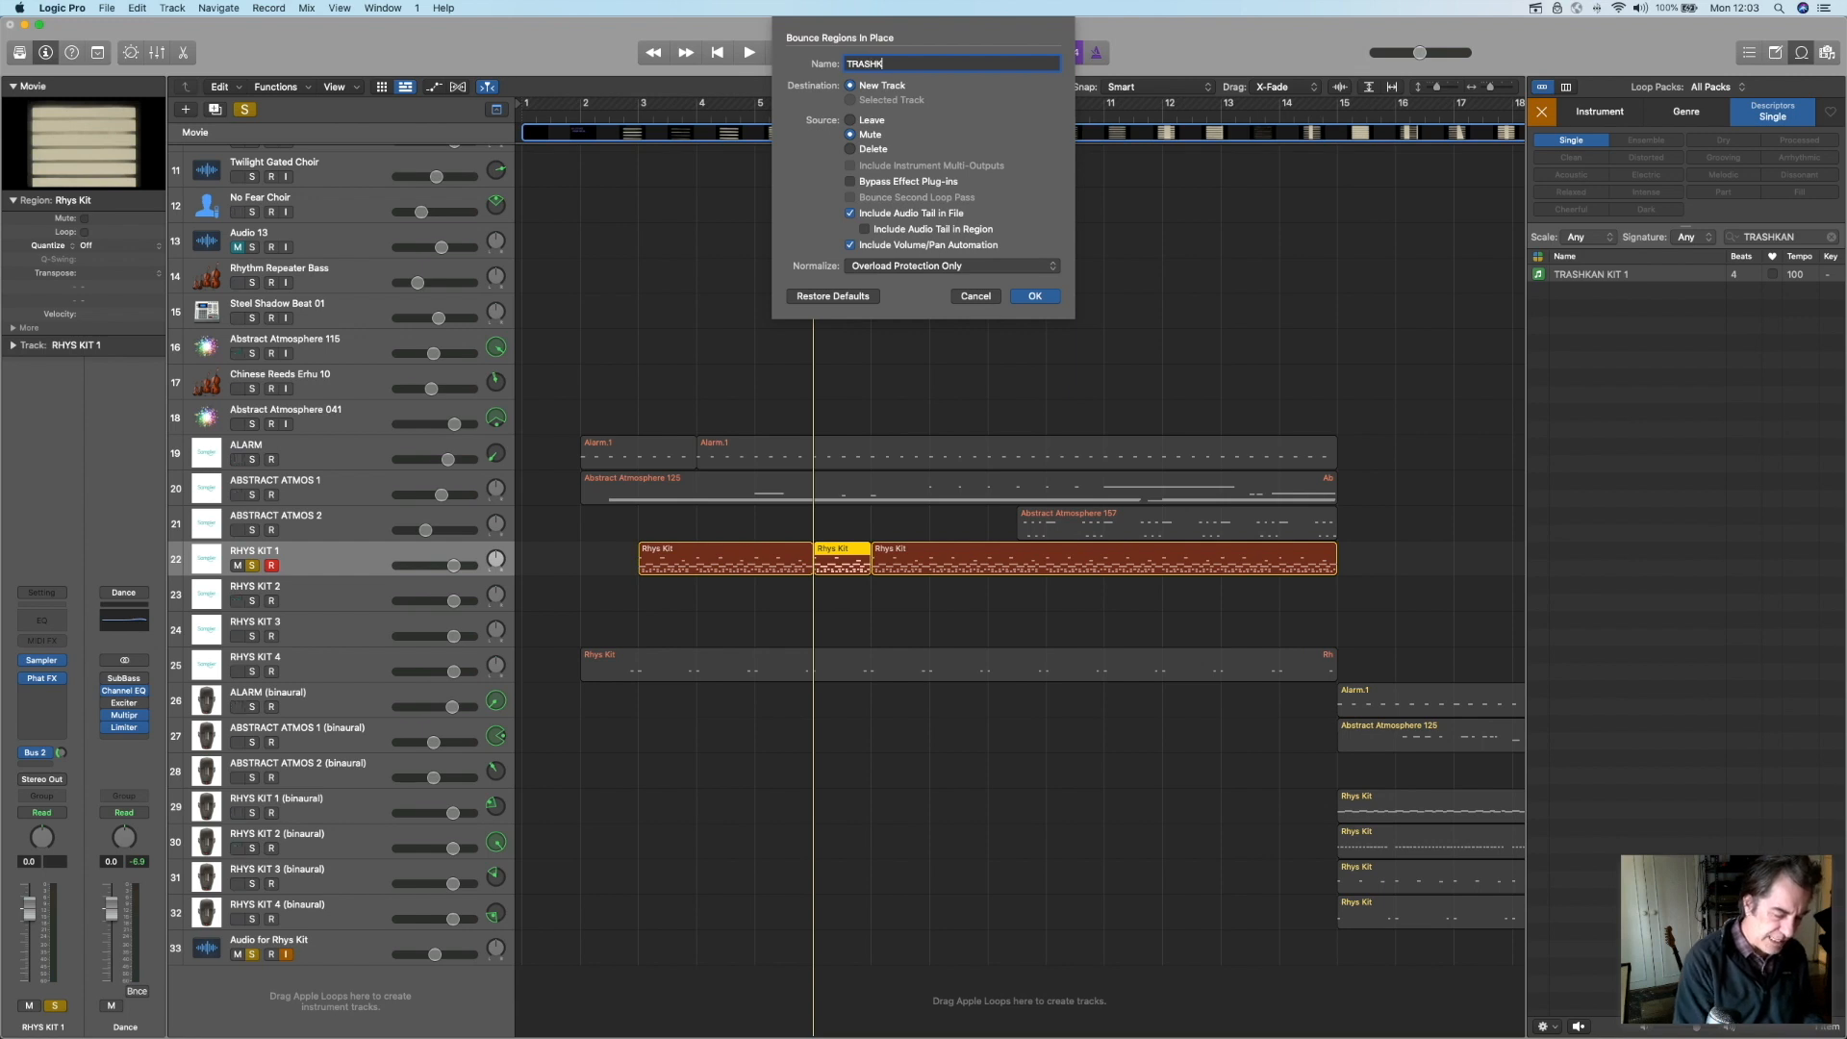
text(AN 1)
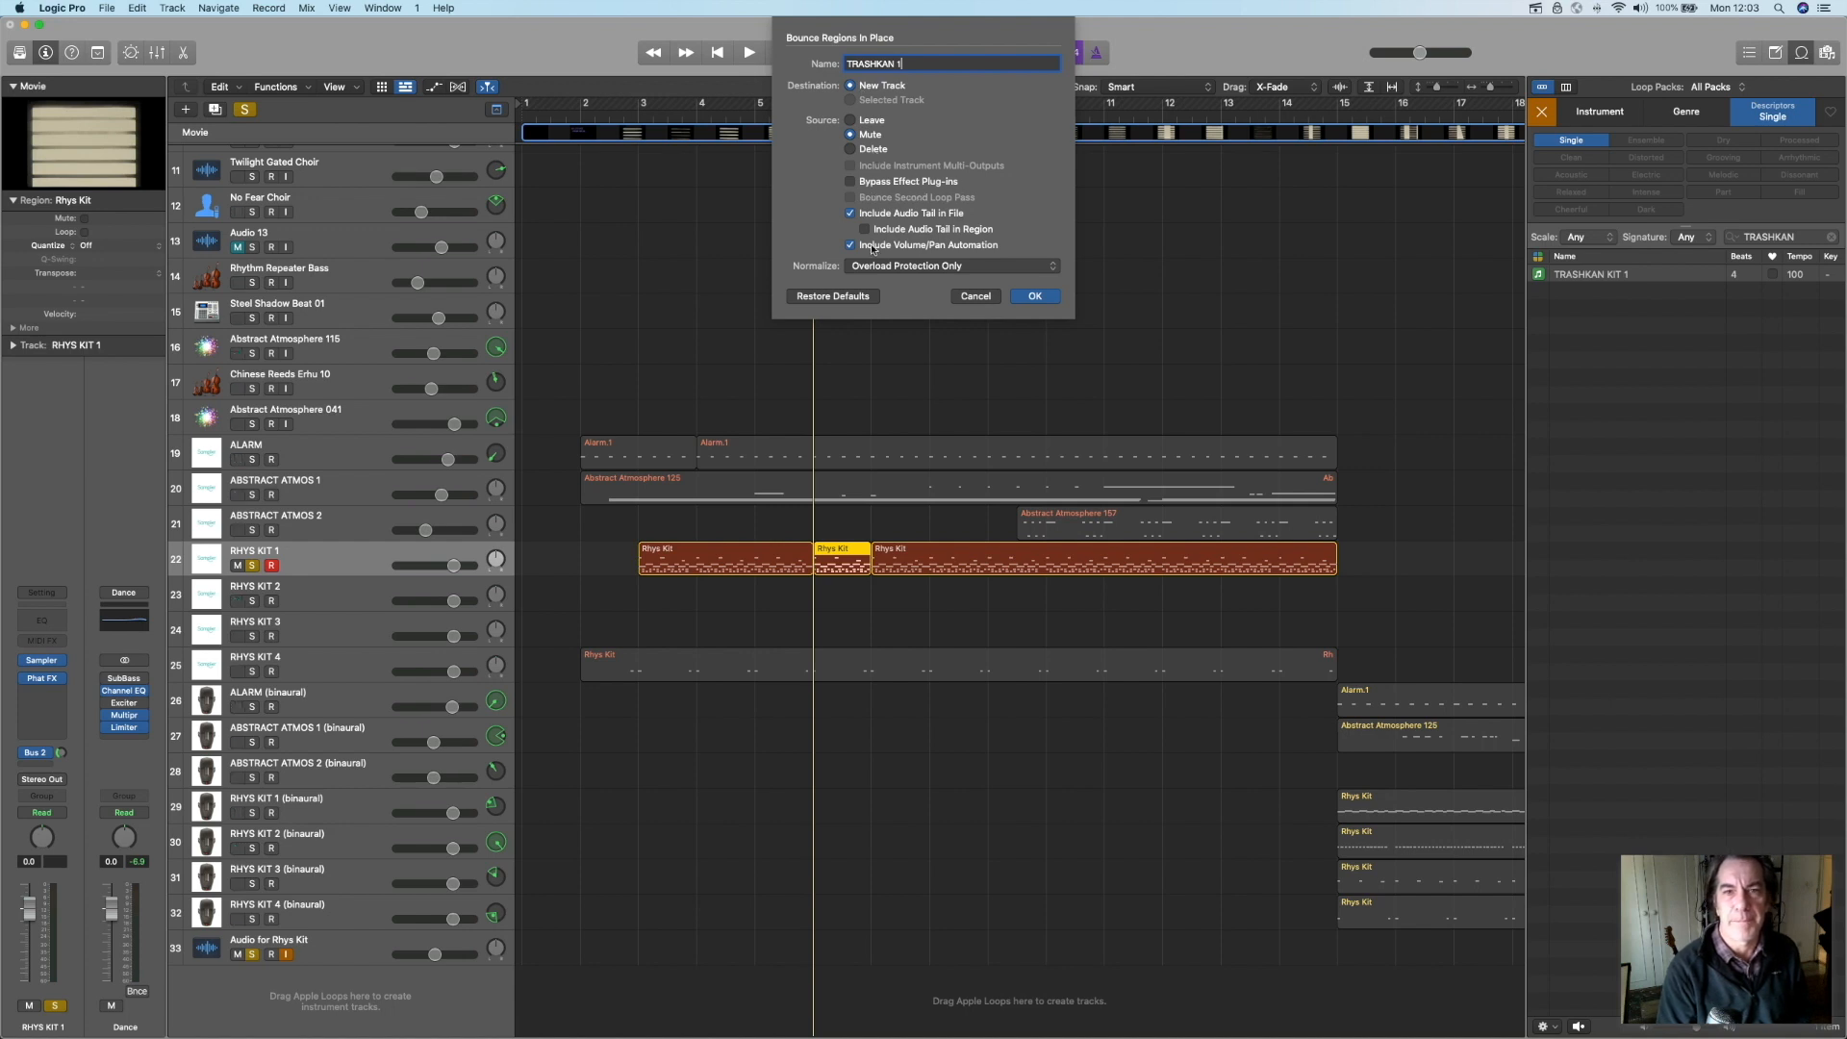
click(851, 182)
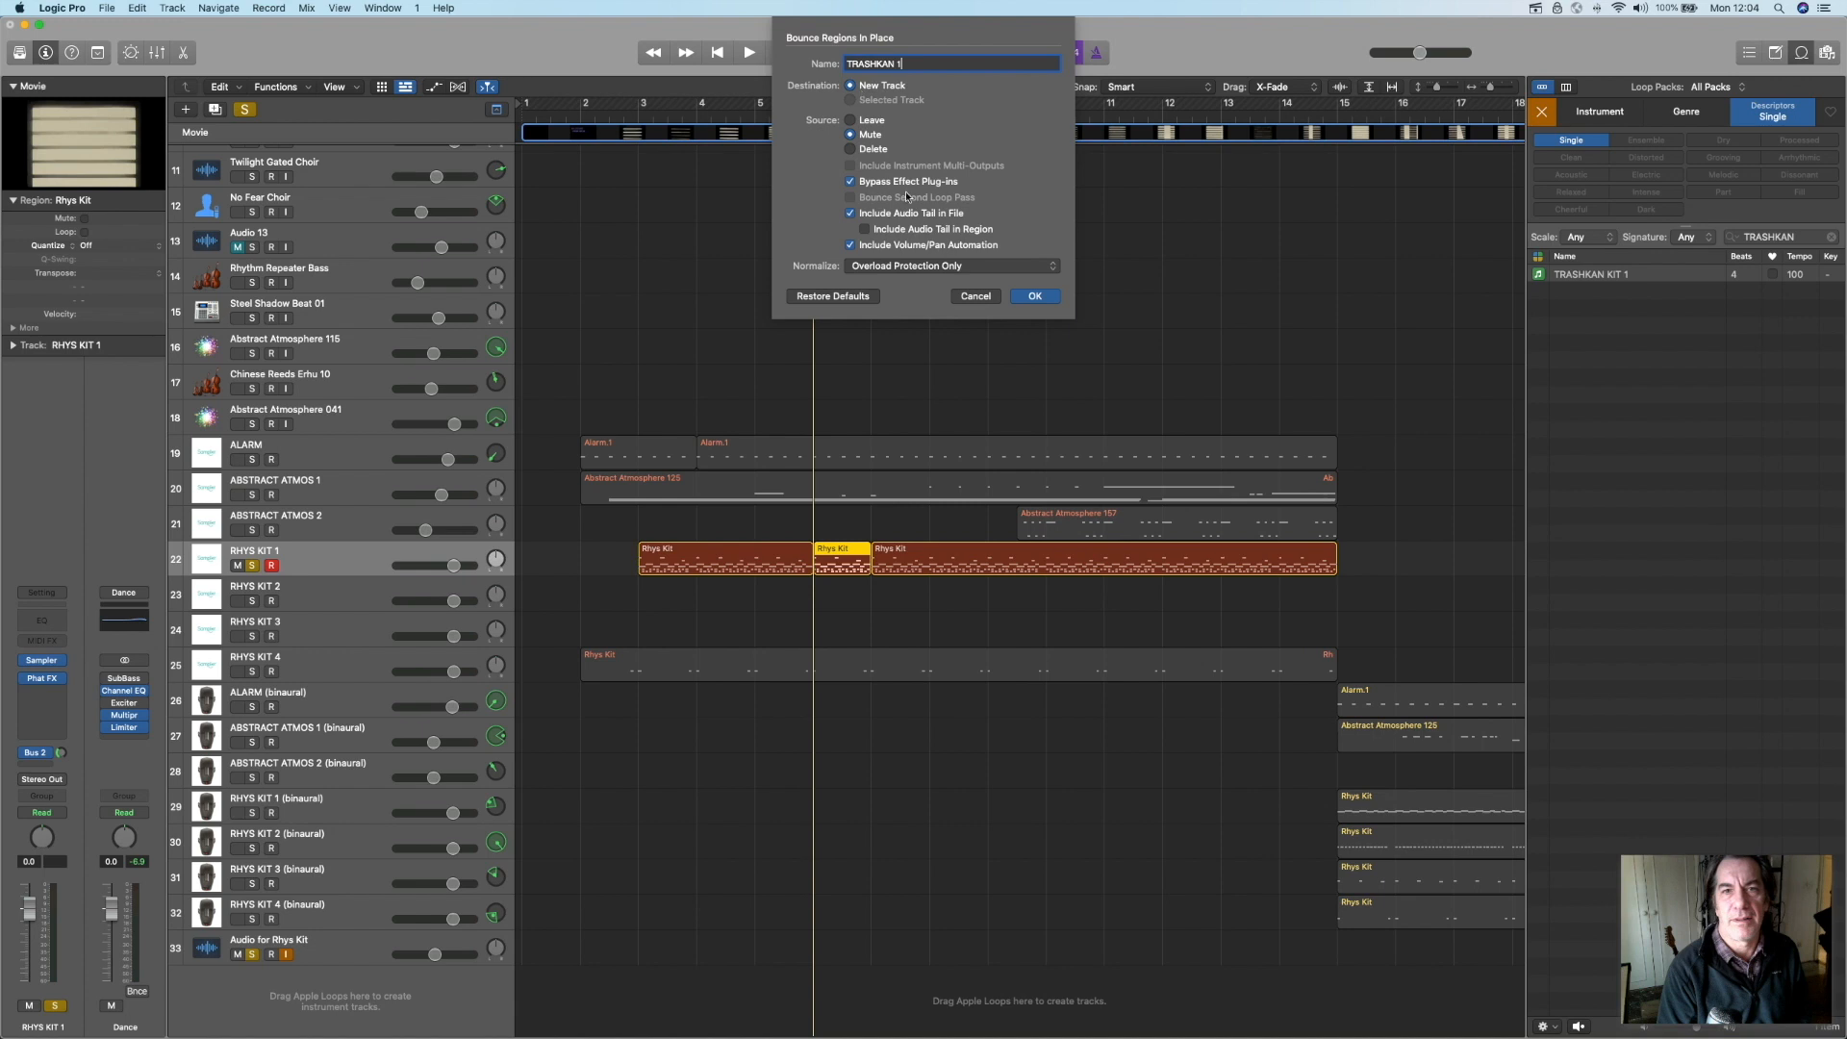
click(850, 214)
click(1031, 297)
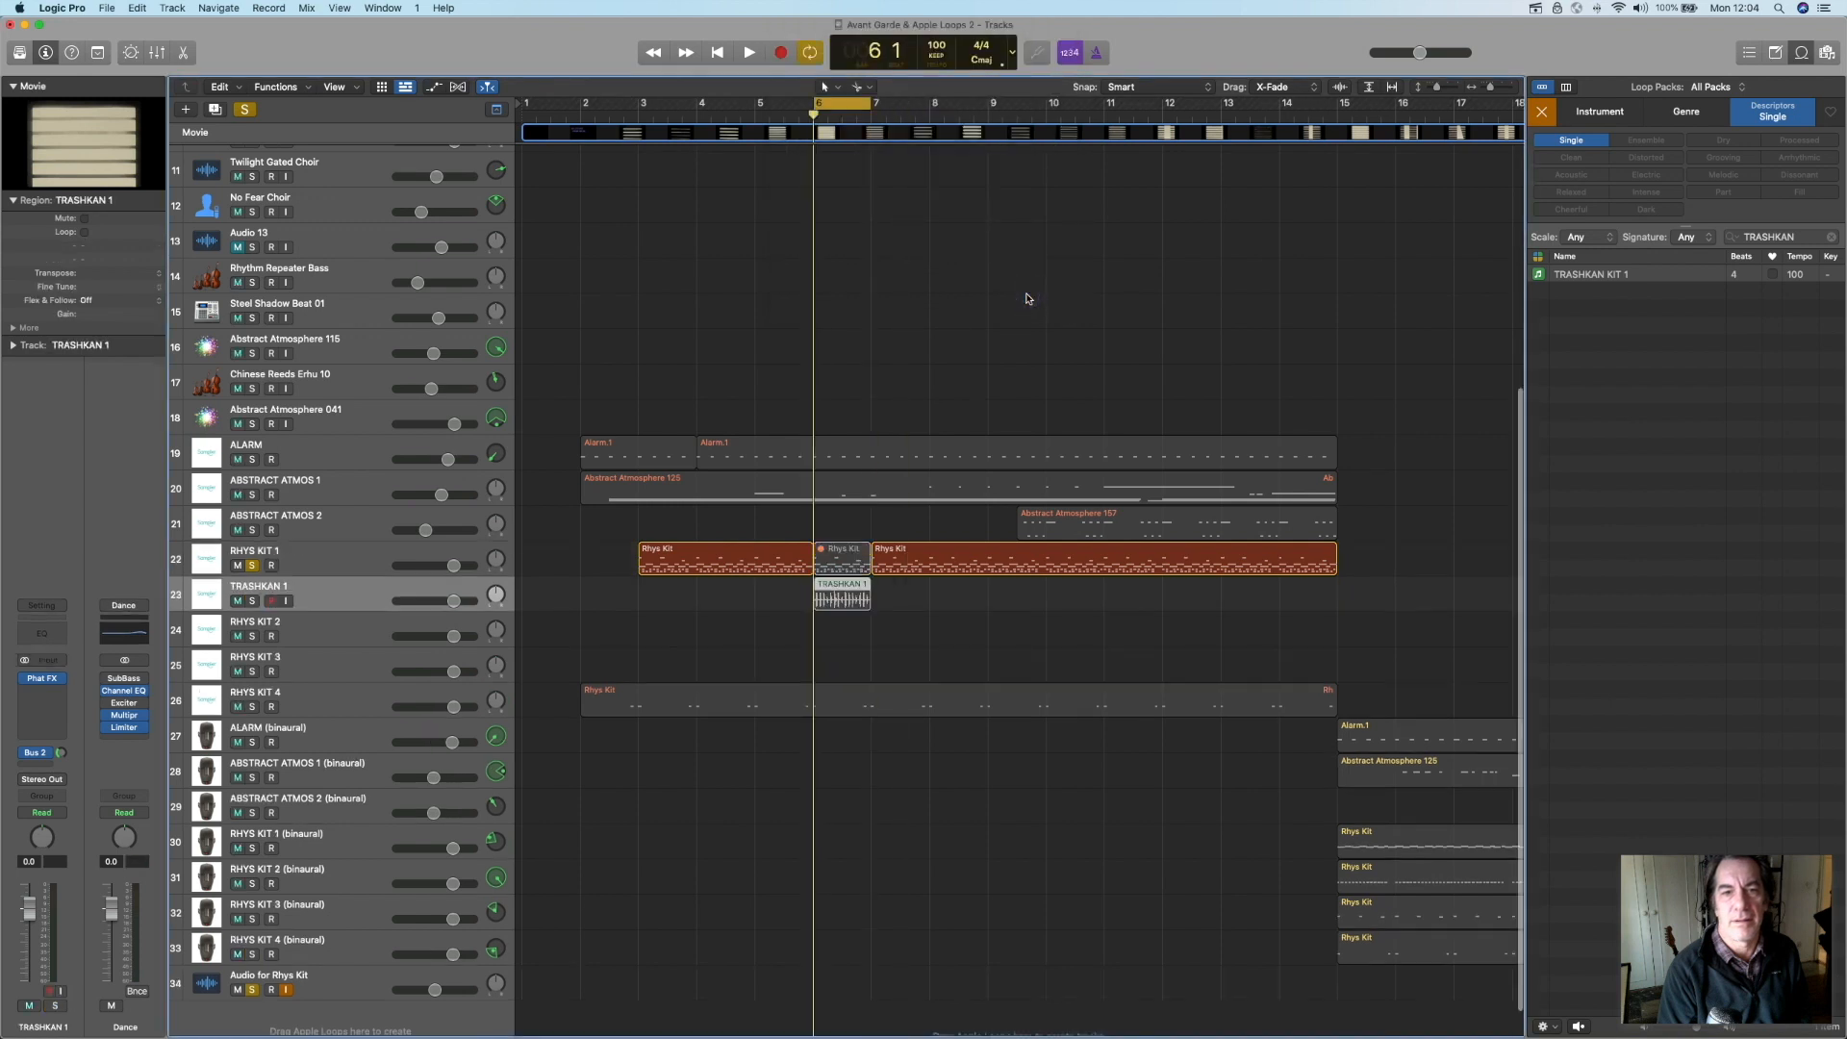
Move the solo from RHYS KIT 1 to the TRASHKAN 1 track and play back the bounced region
click(252, 566)
click(252, 601)
key(space)
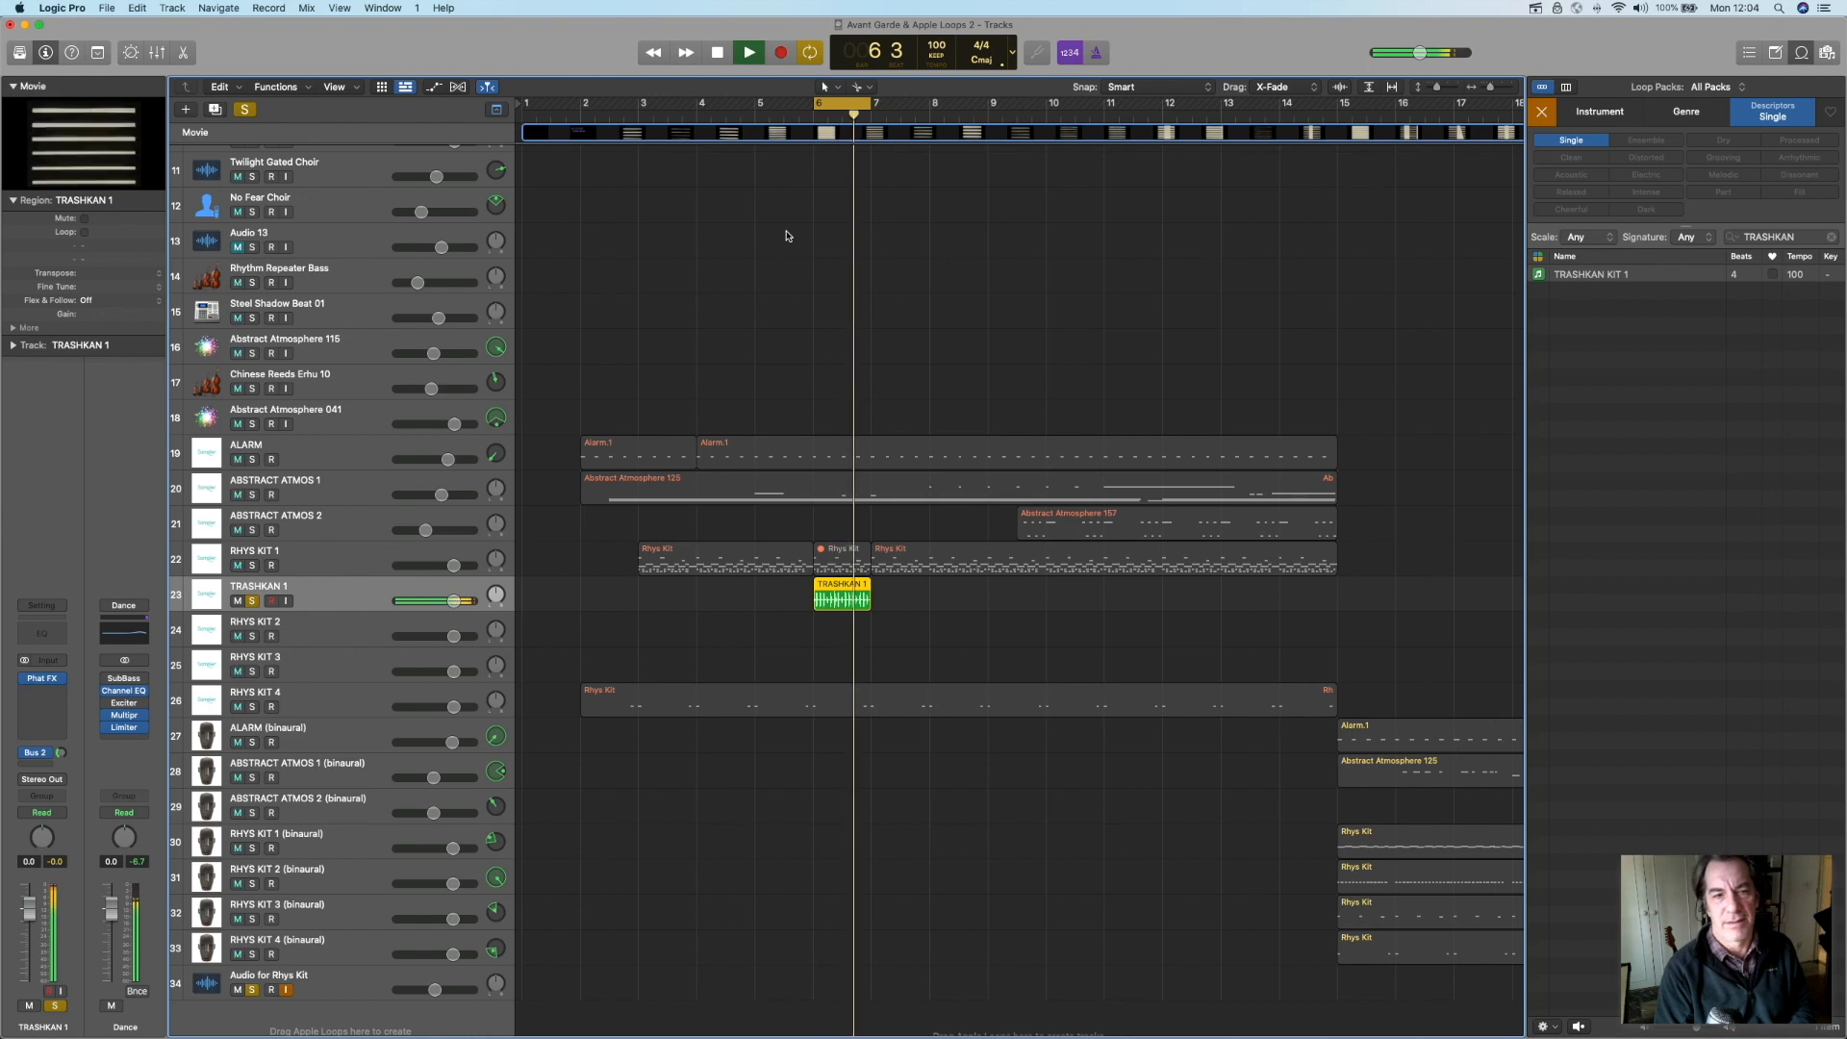
key(space)
Start adding the bounced TRASHKAN 1 audio region to the loop library, naming it TRASHKAN 1 (AUDIO)
right_click(843, 598)
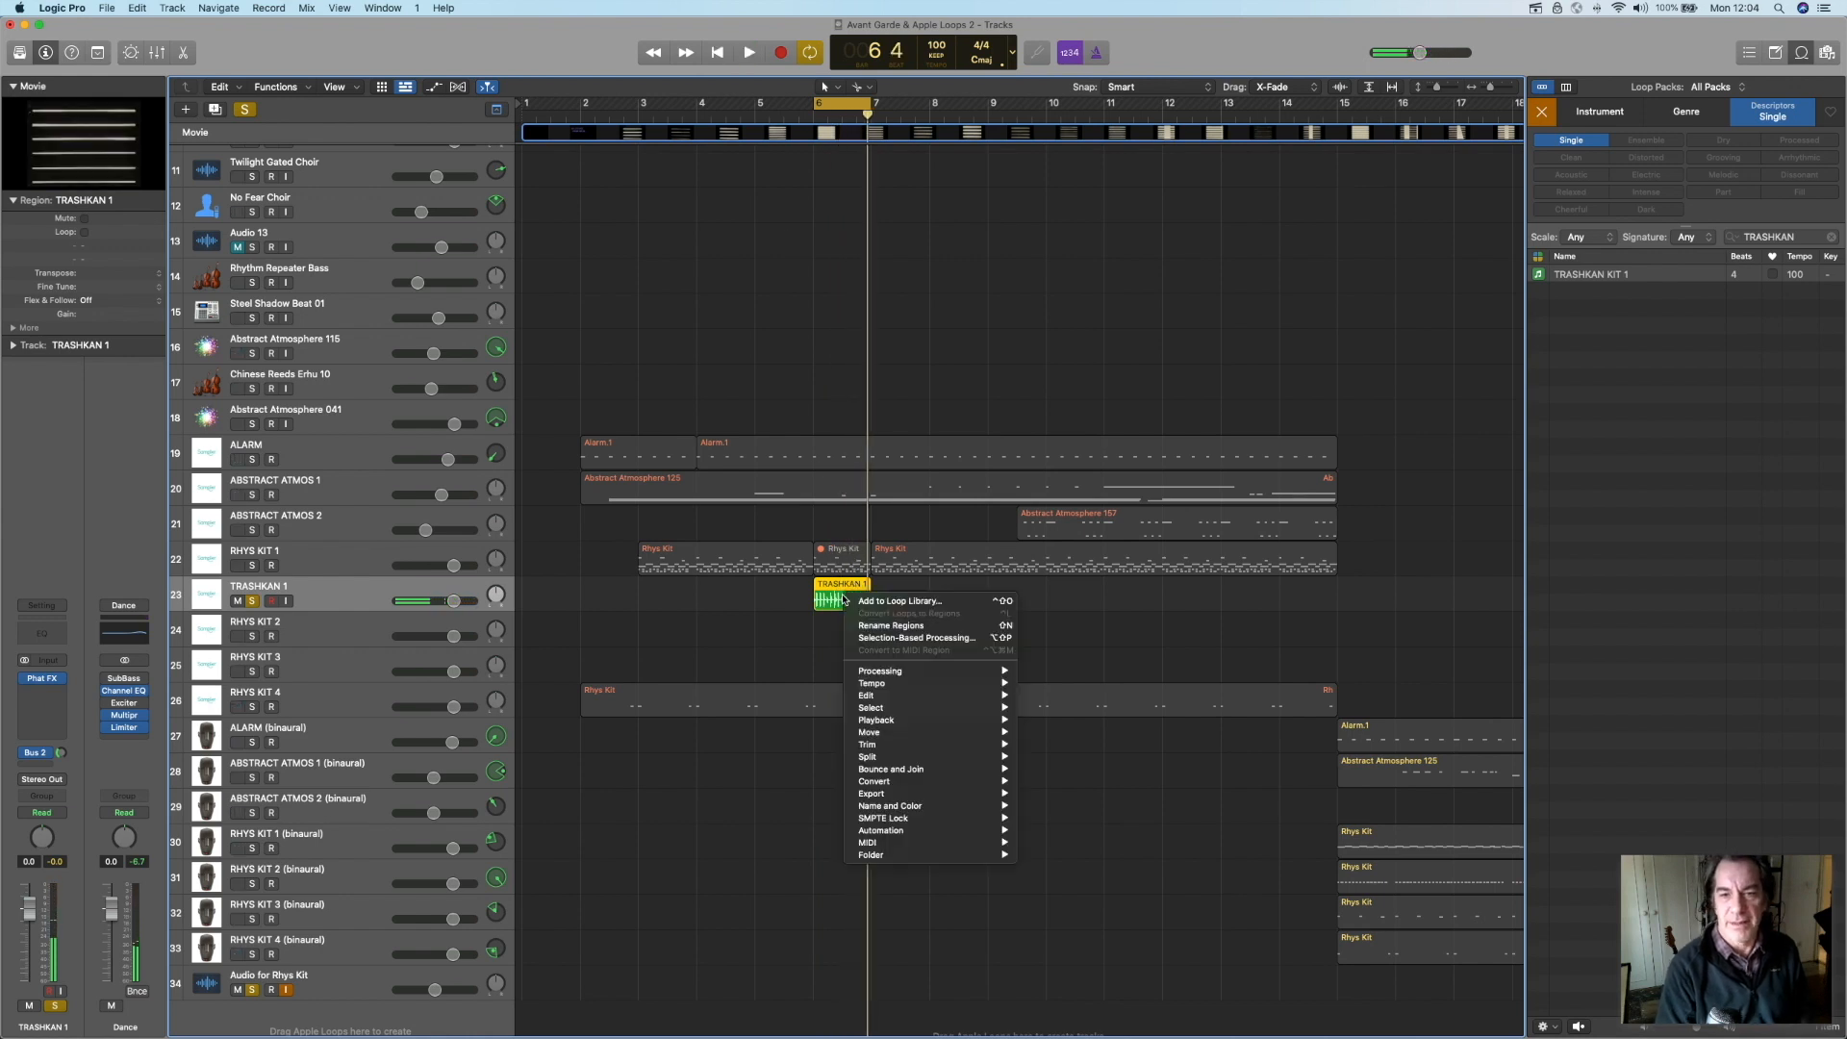
mouse_move(987, 717)
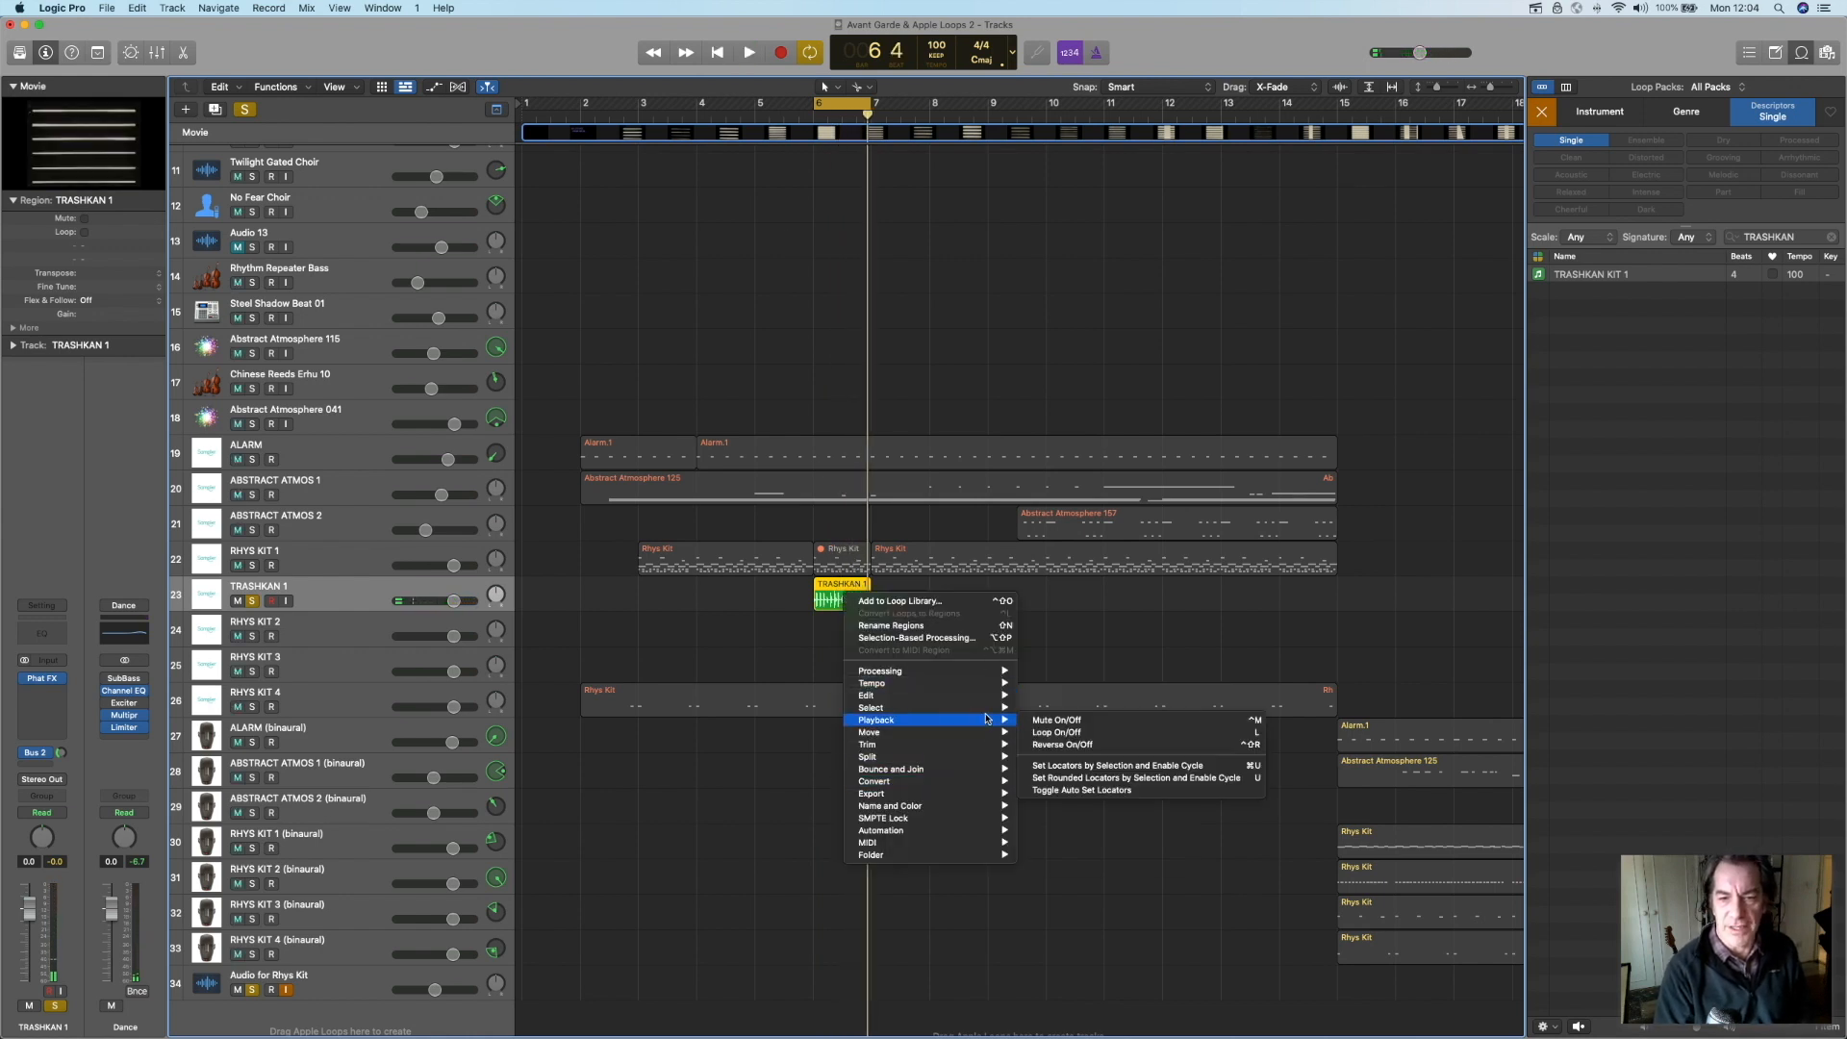
mouse_move(983, 680)
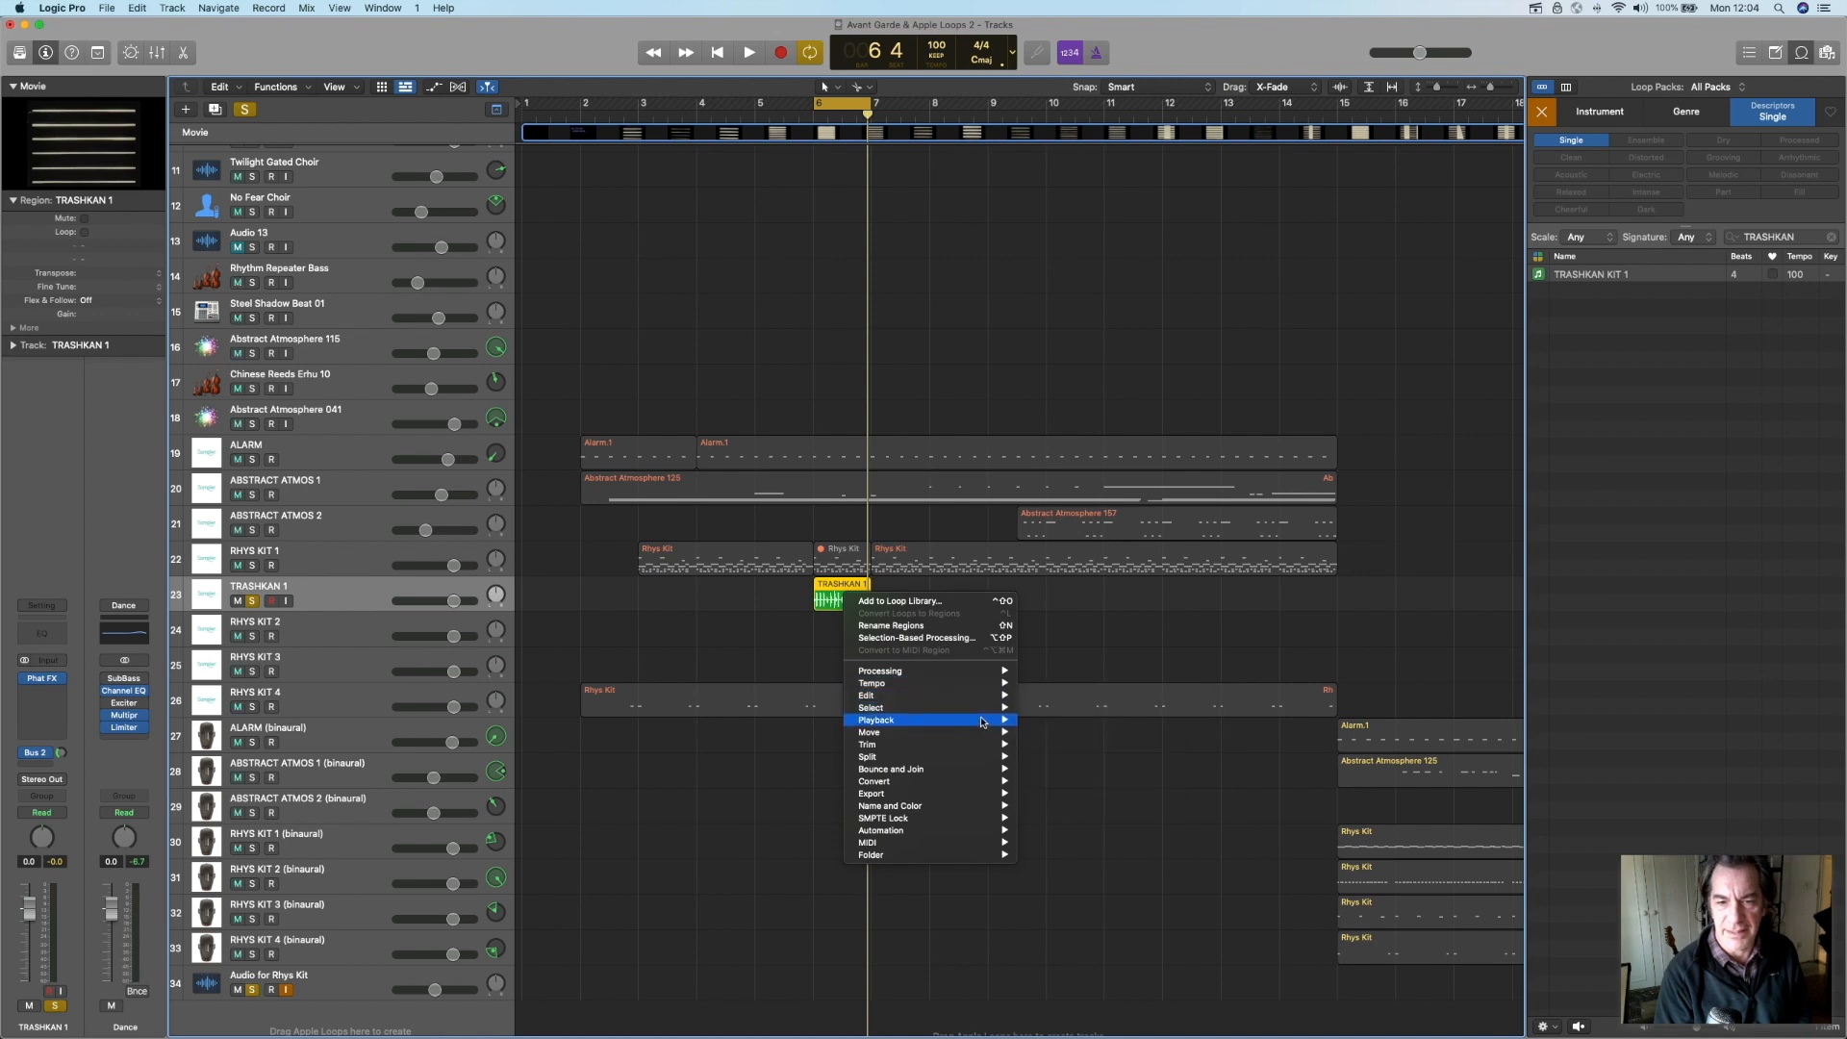
mouse_move(984, 793)
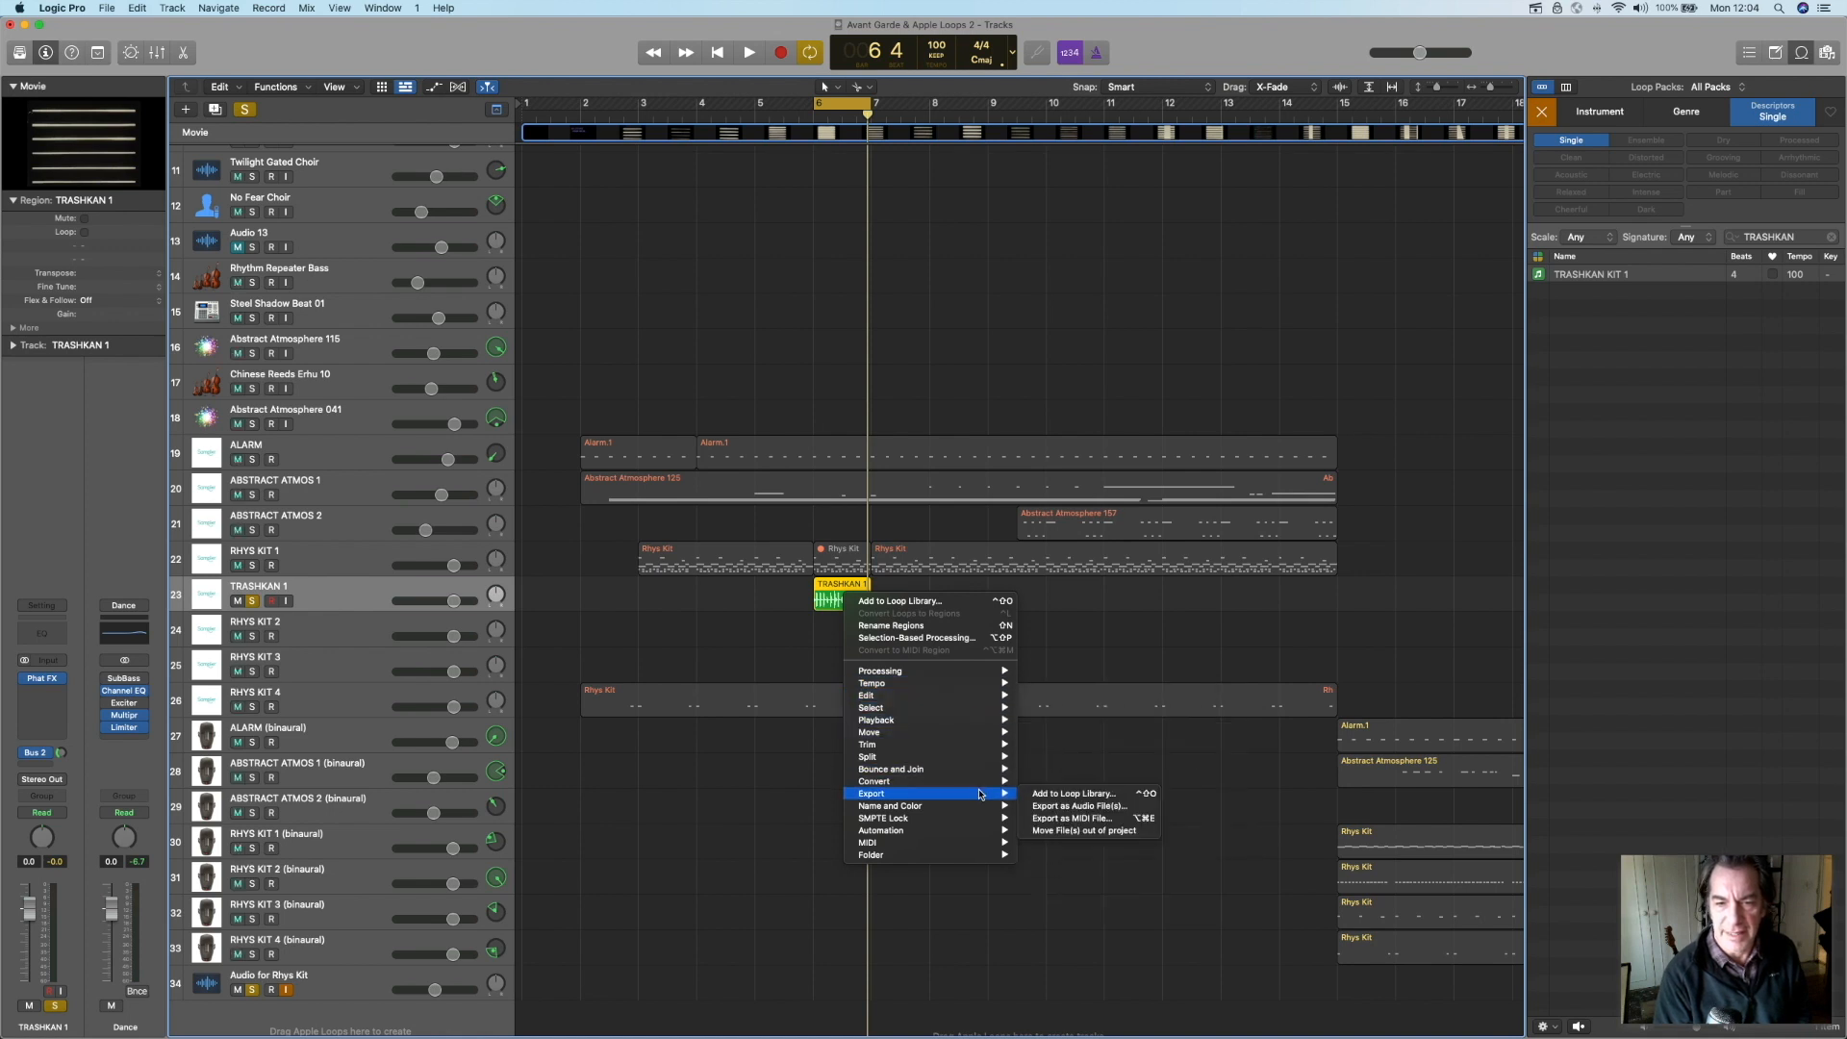
click(1073, 793)
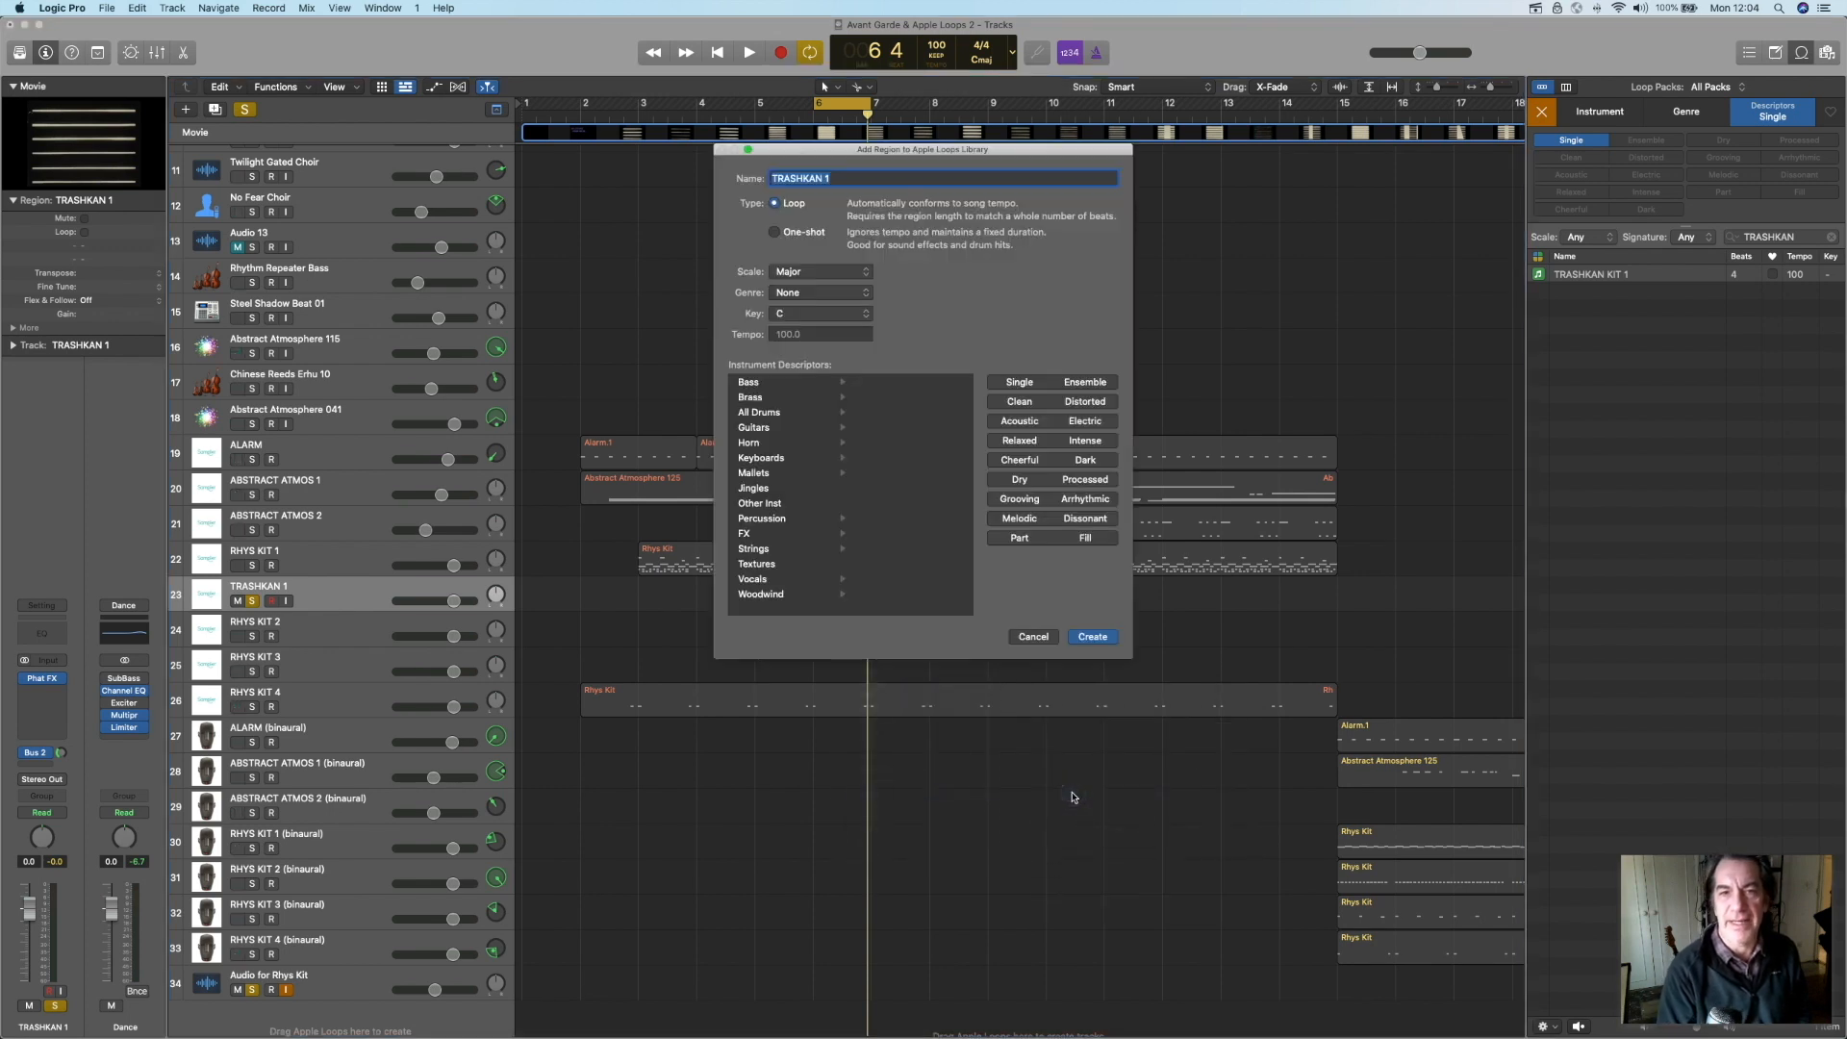
click(850, 180)
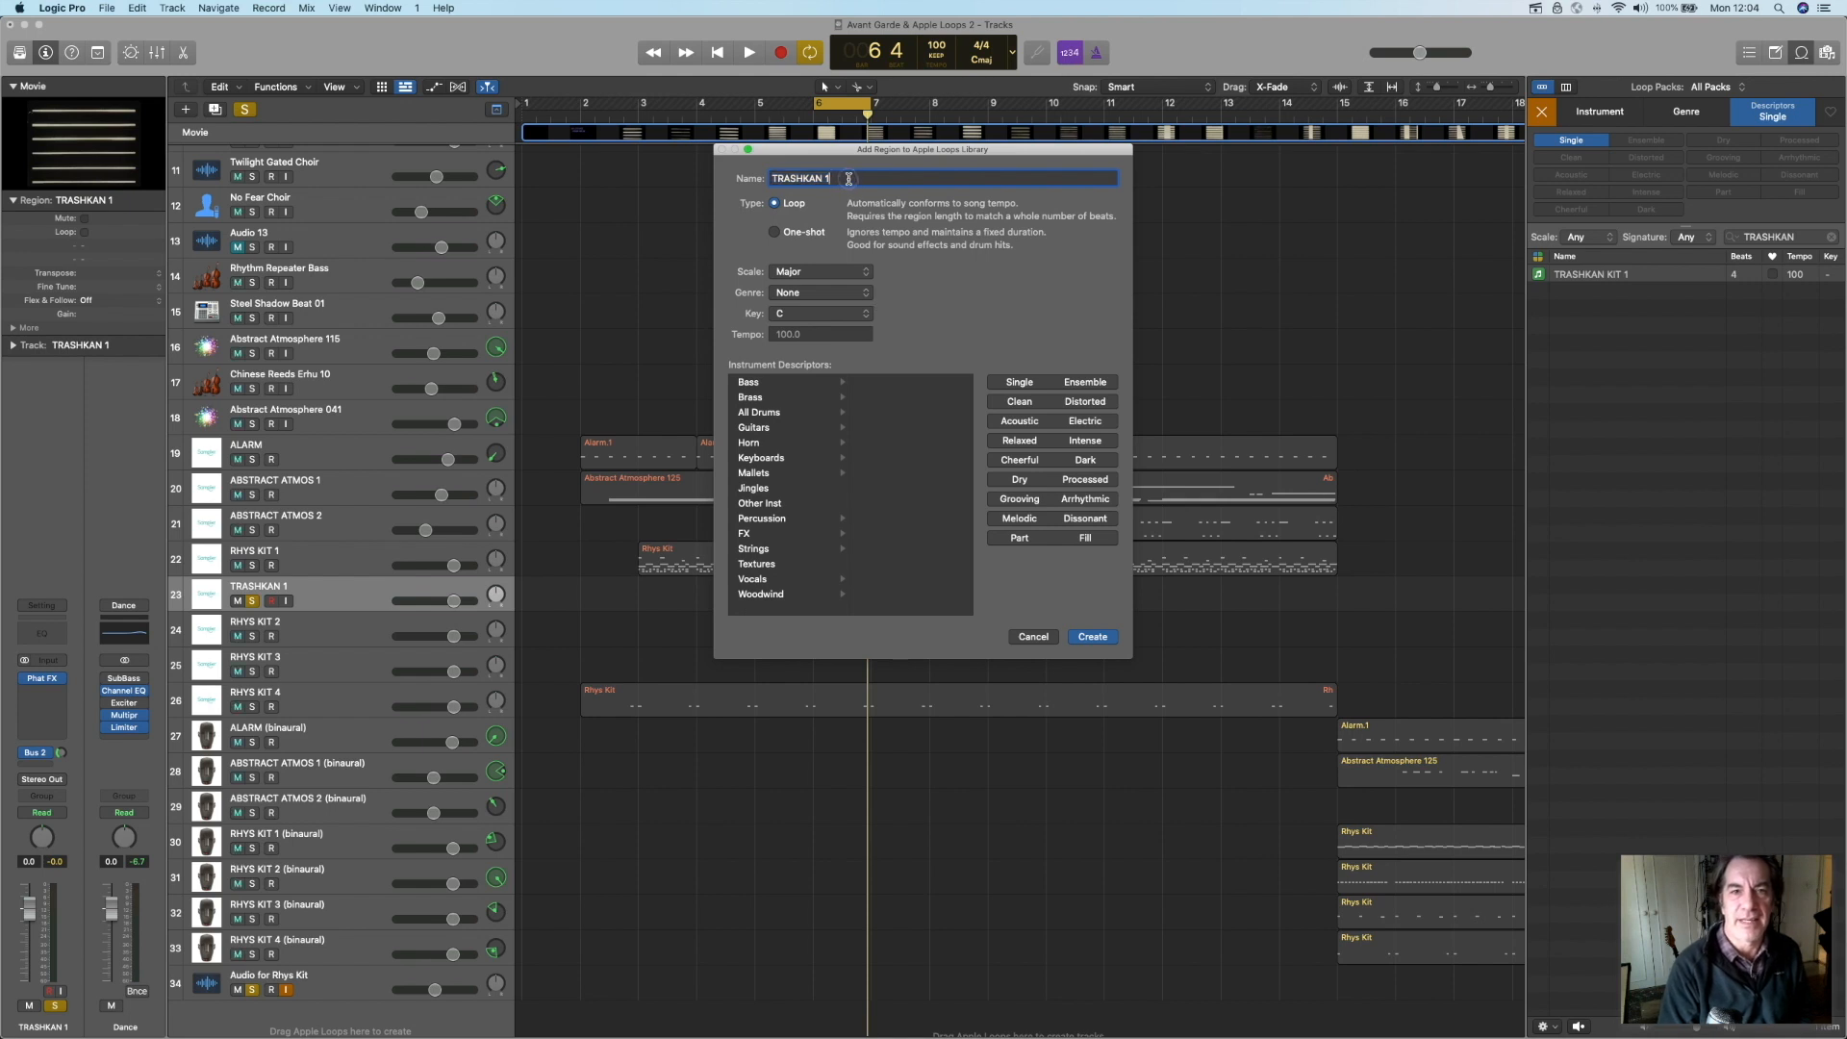
text((AUDIO))
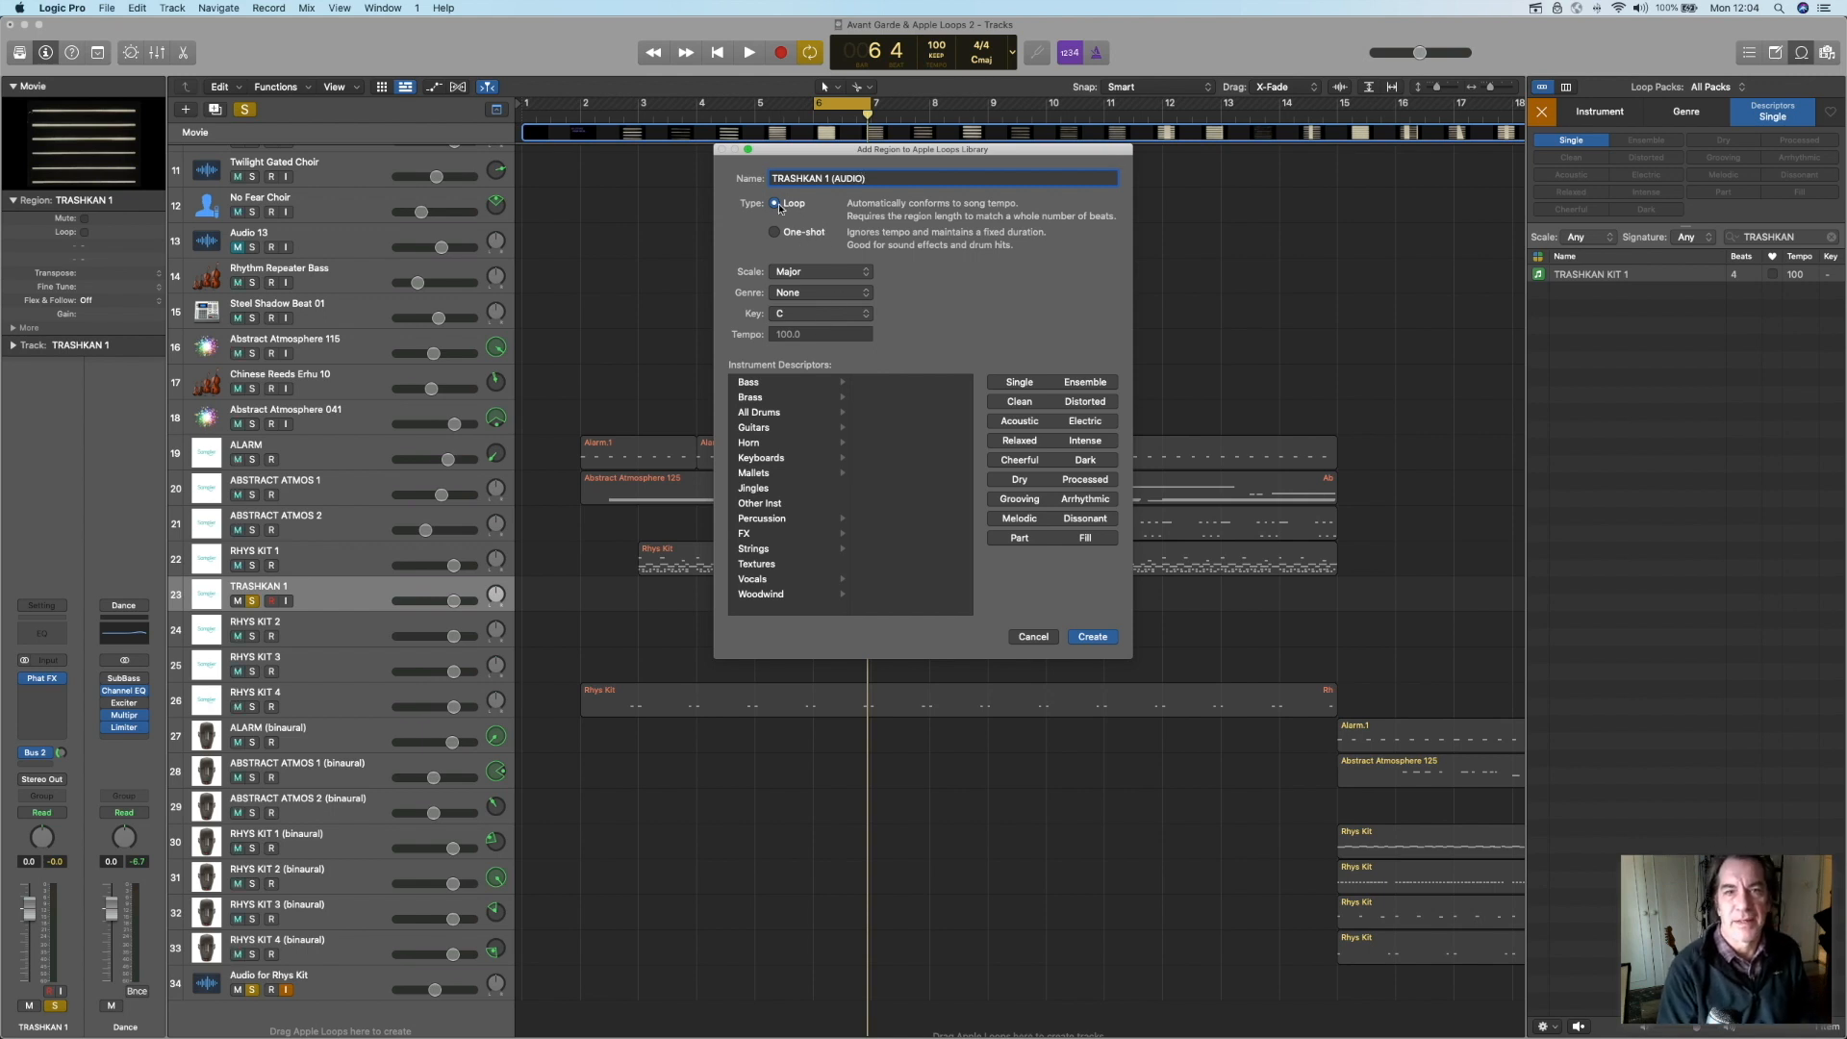
Set the new audio loop's scale to Any and its genre to Electronic
click(820, 273)
click(823, 274)
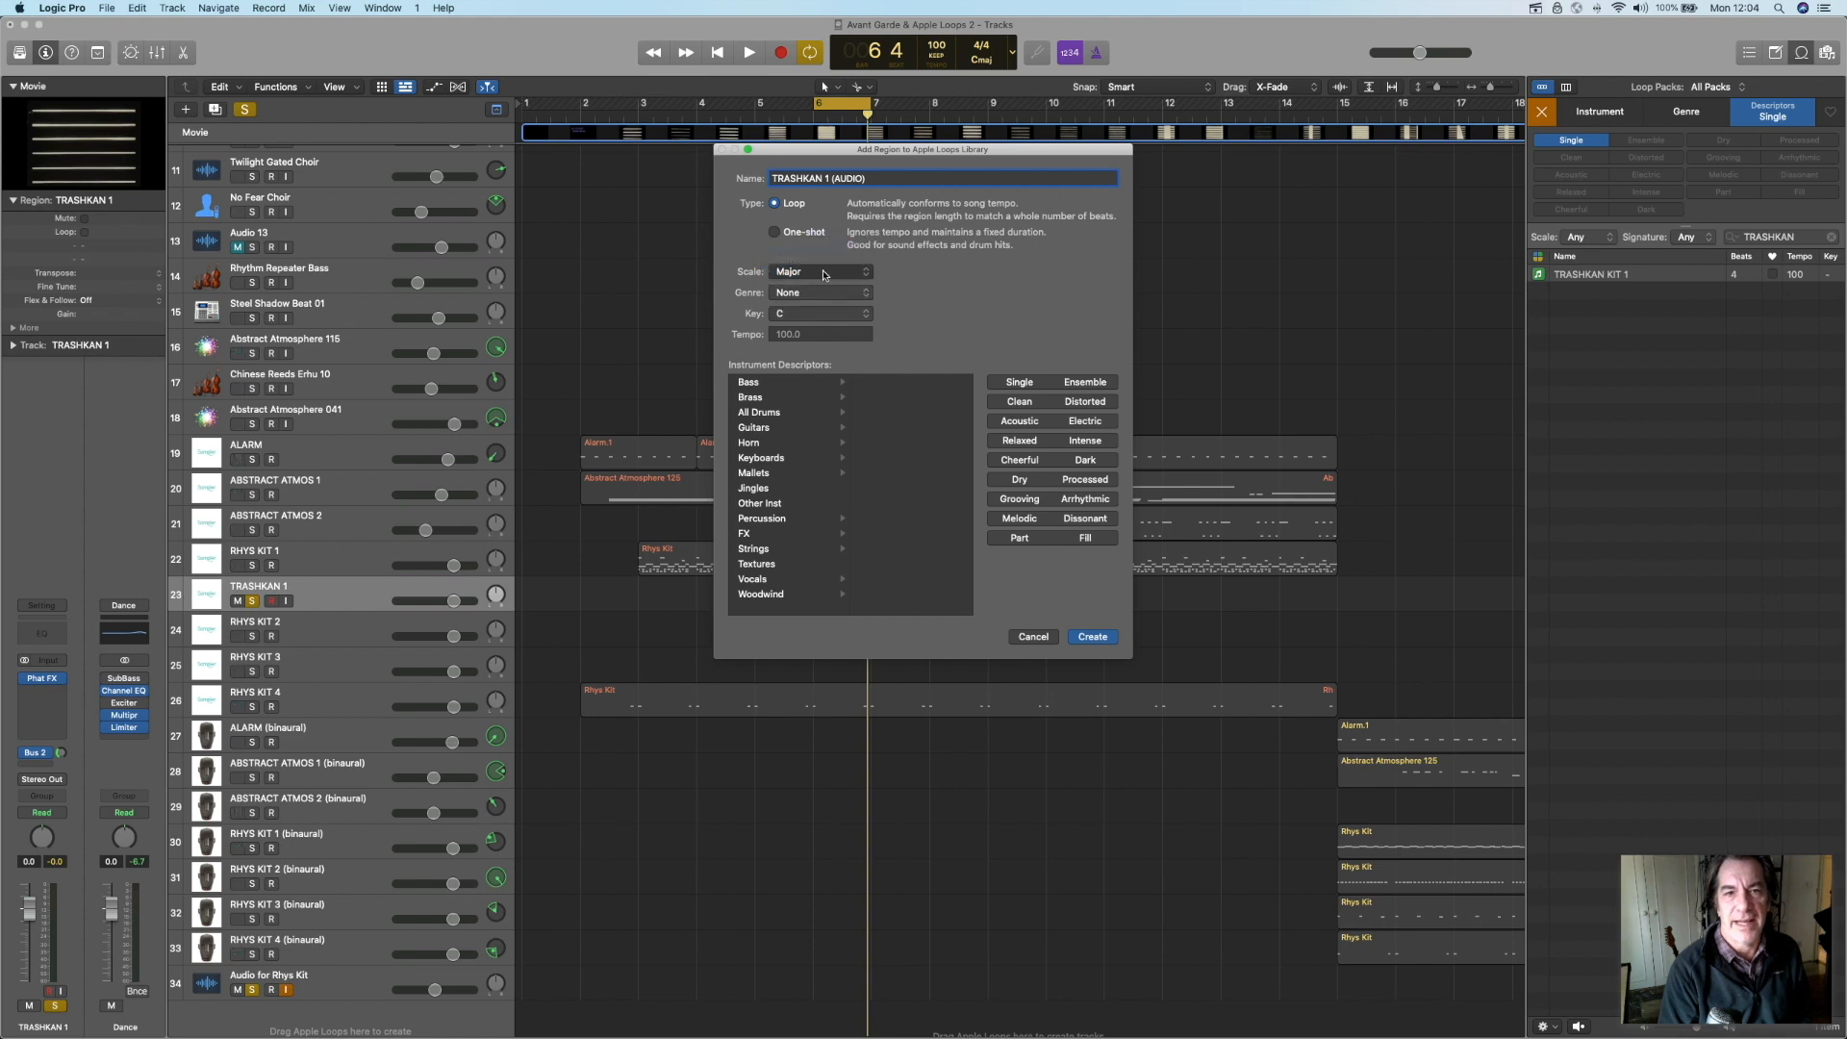
click(824, 294)
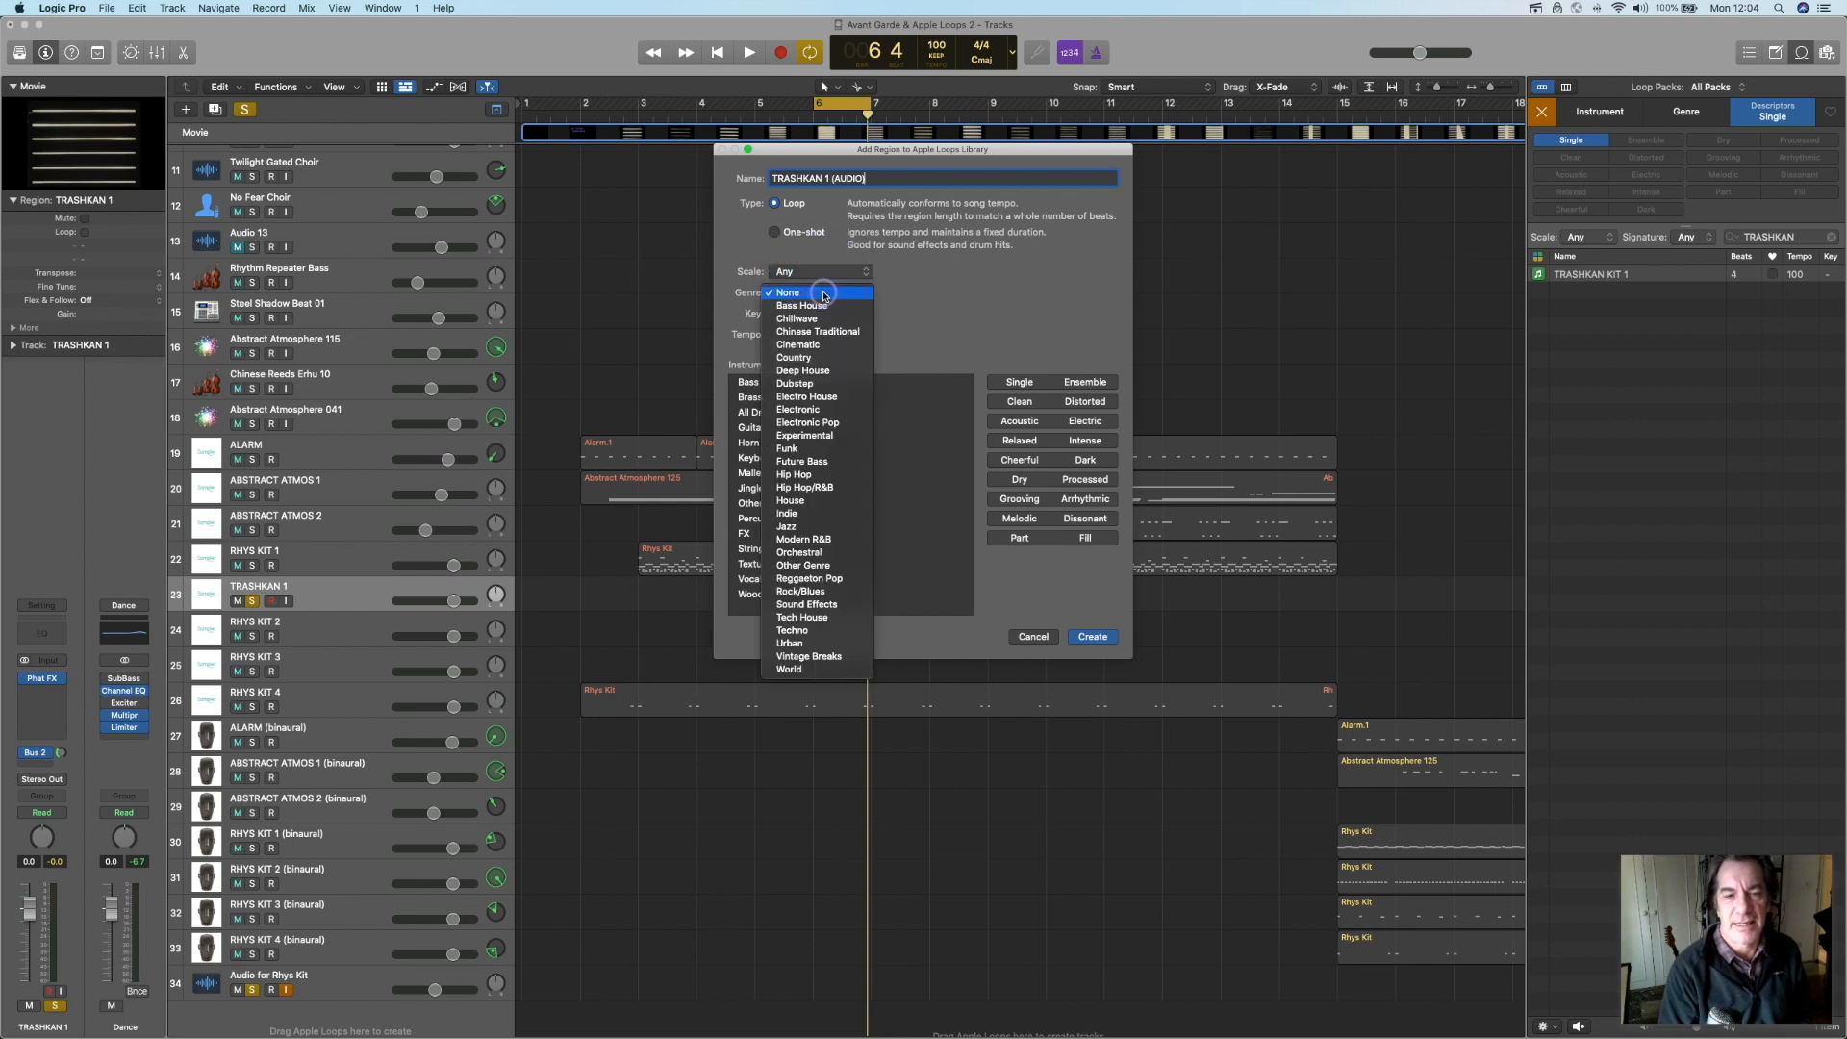
click(832, 412)
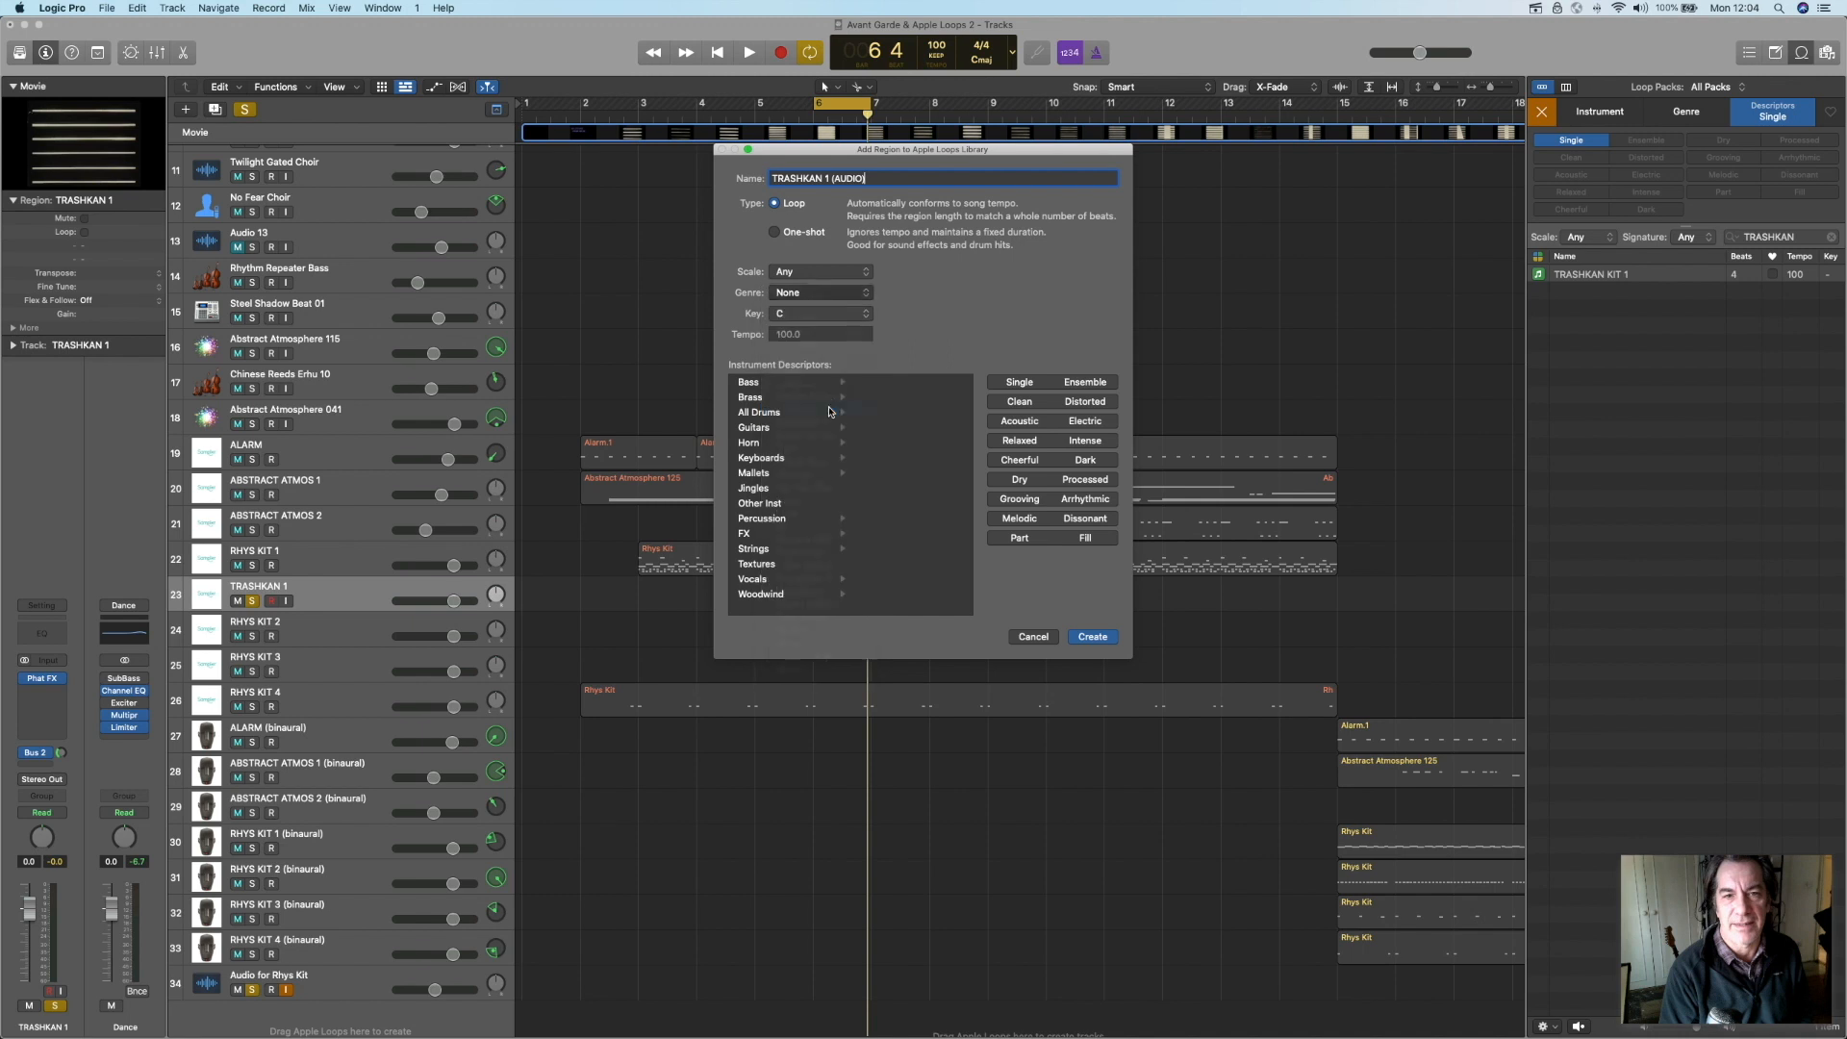
Set the loop's key to None, tag it as All Drums > Kits with the Single descriptor, and create it
click(848, 322)
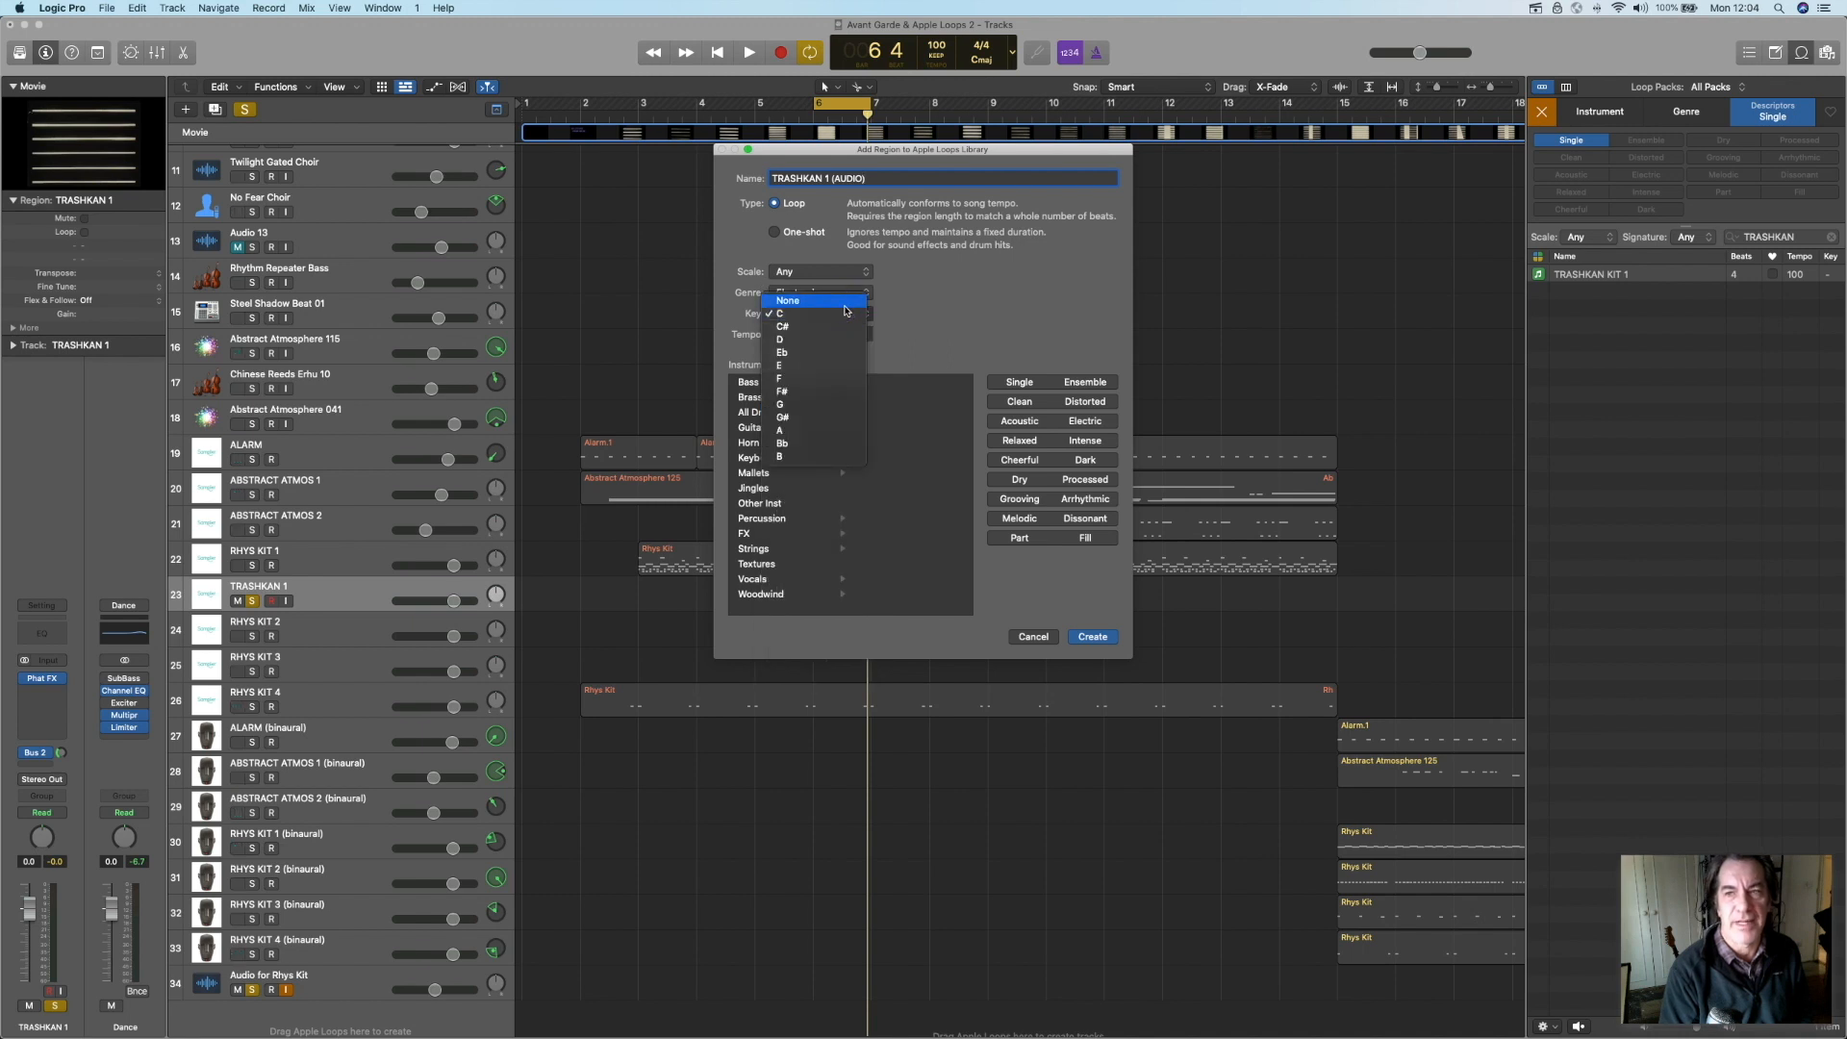
click(839, 296)
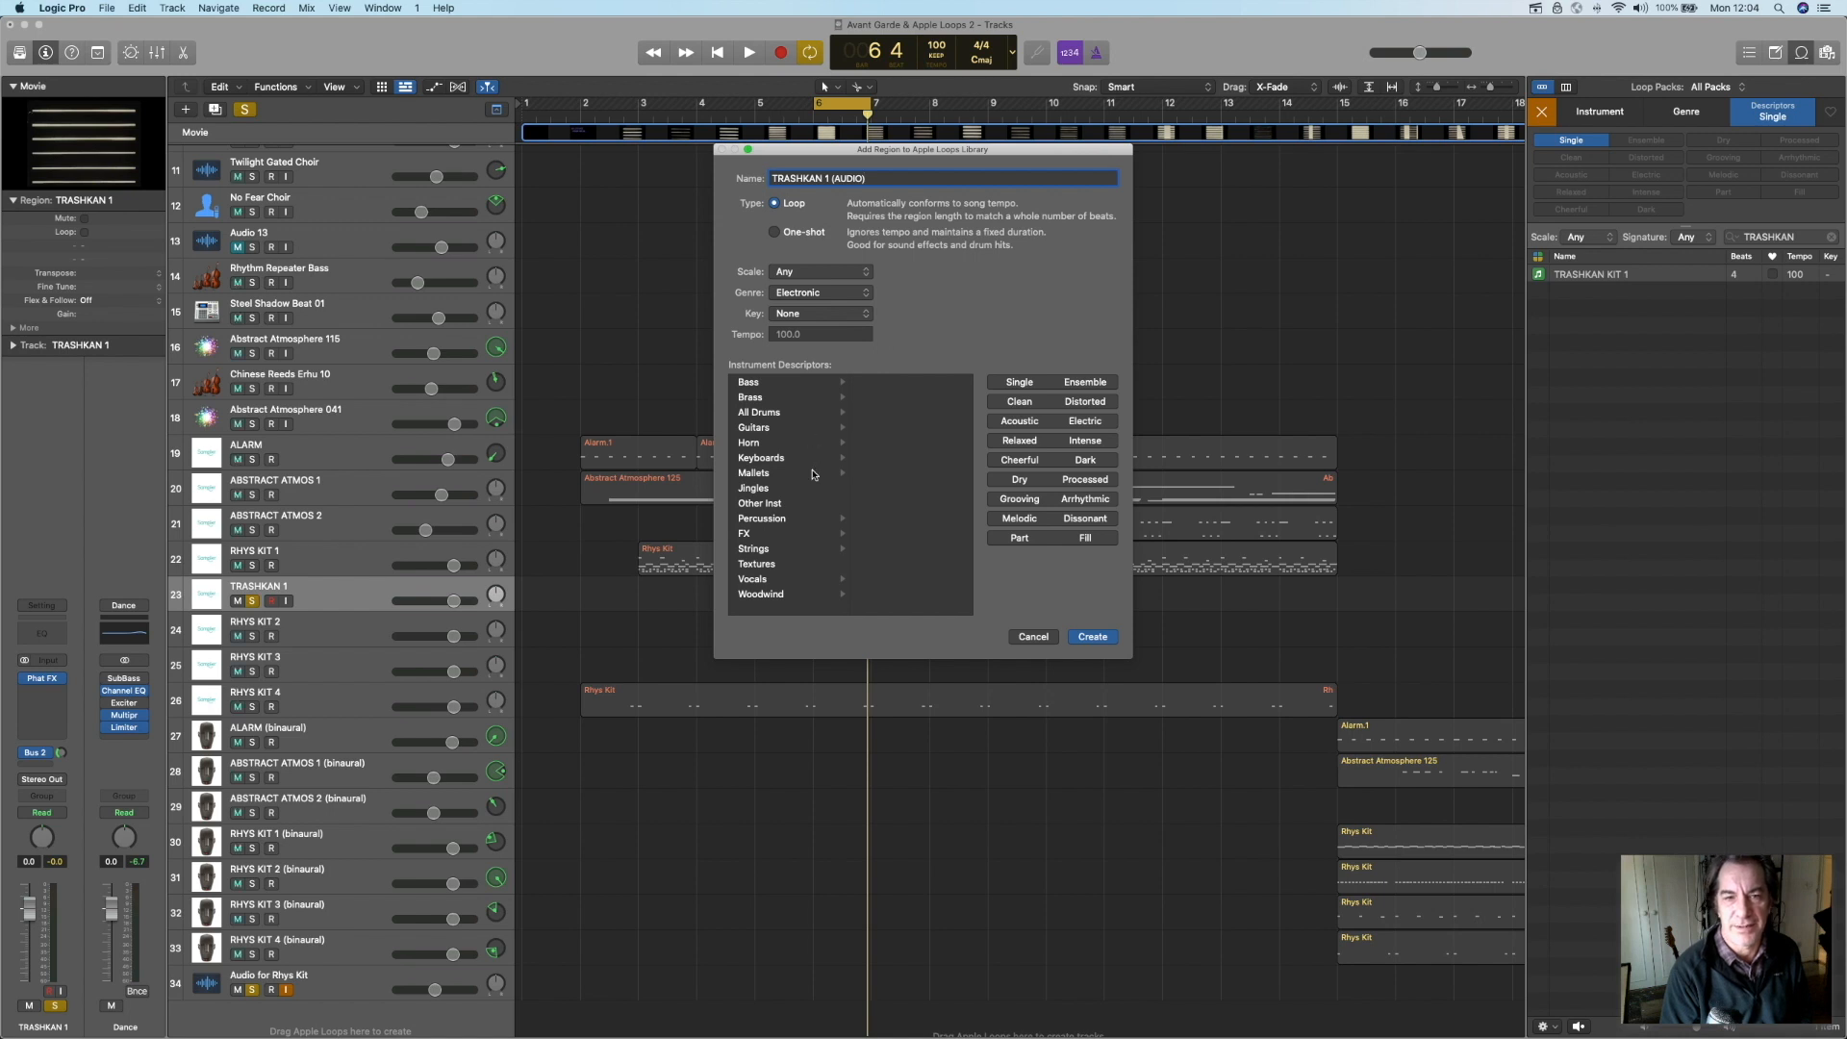
click(770, 413)
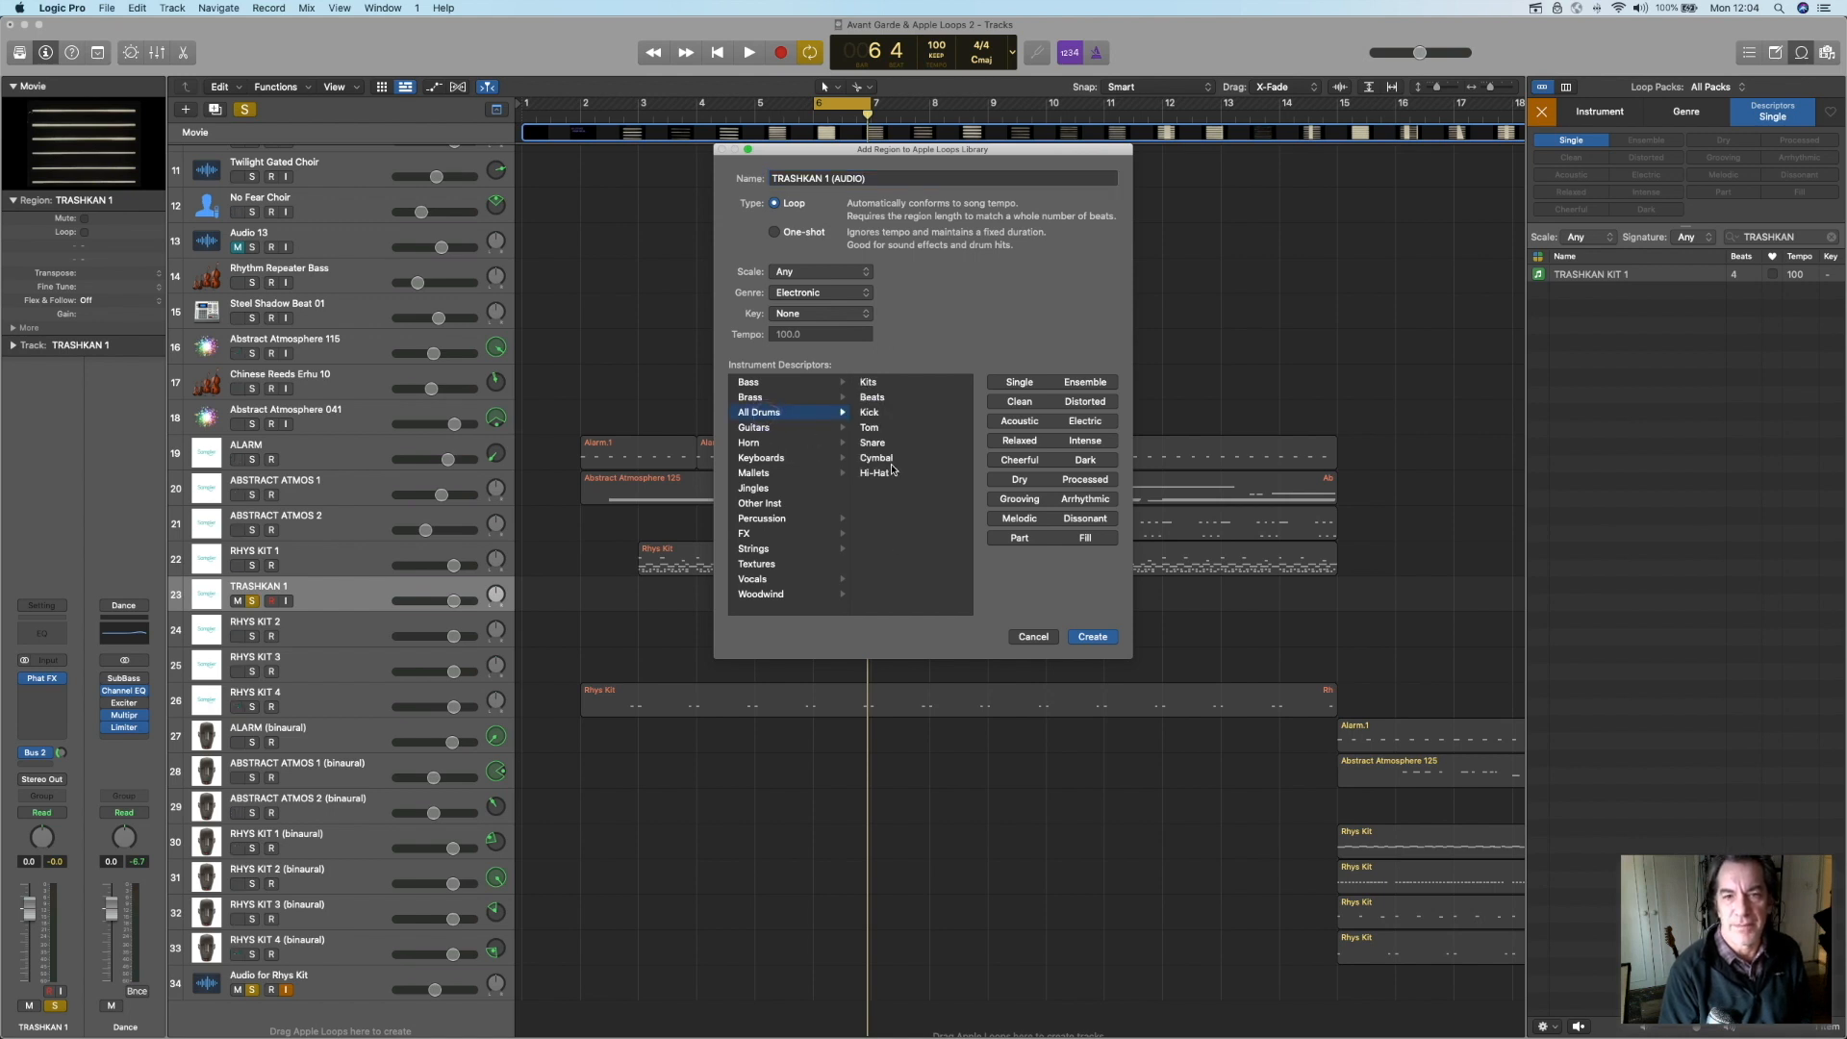
click(872, 383)
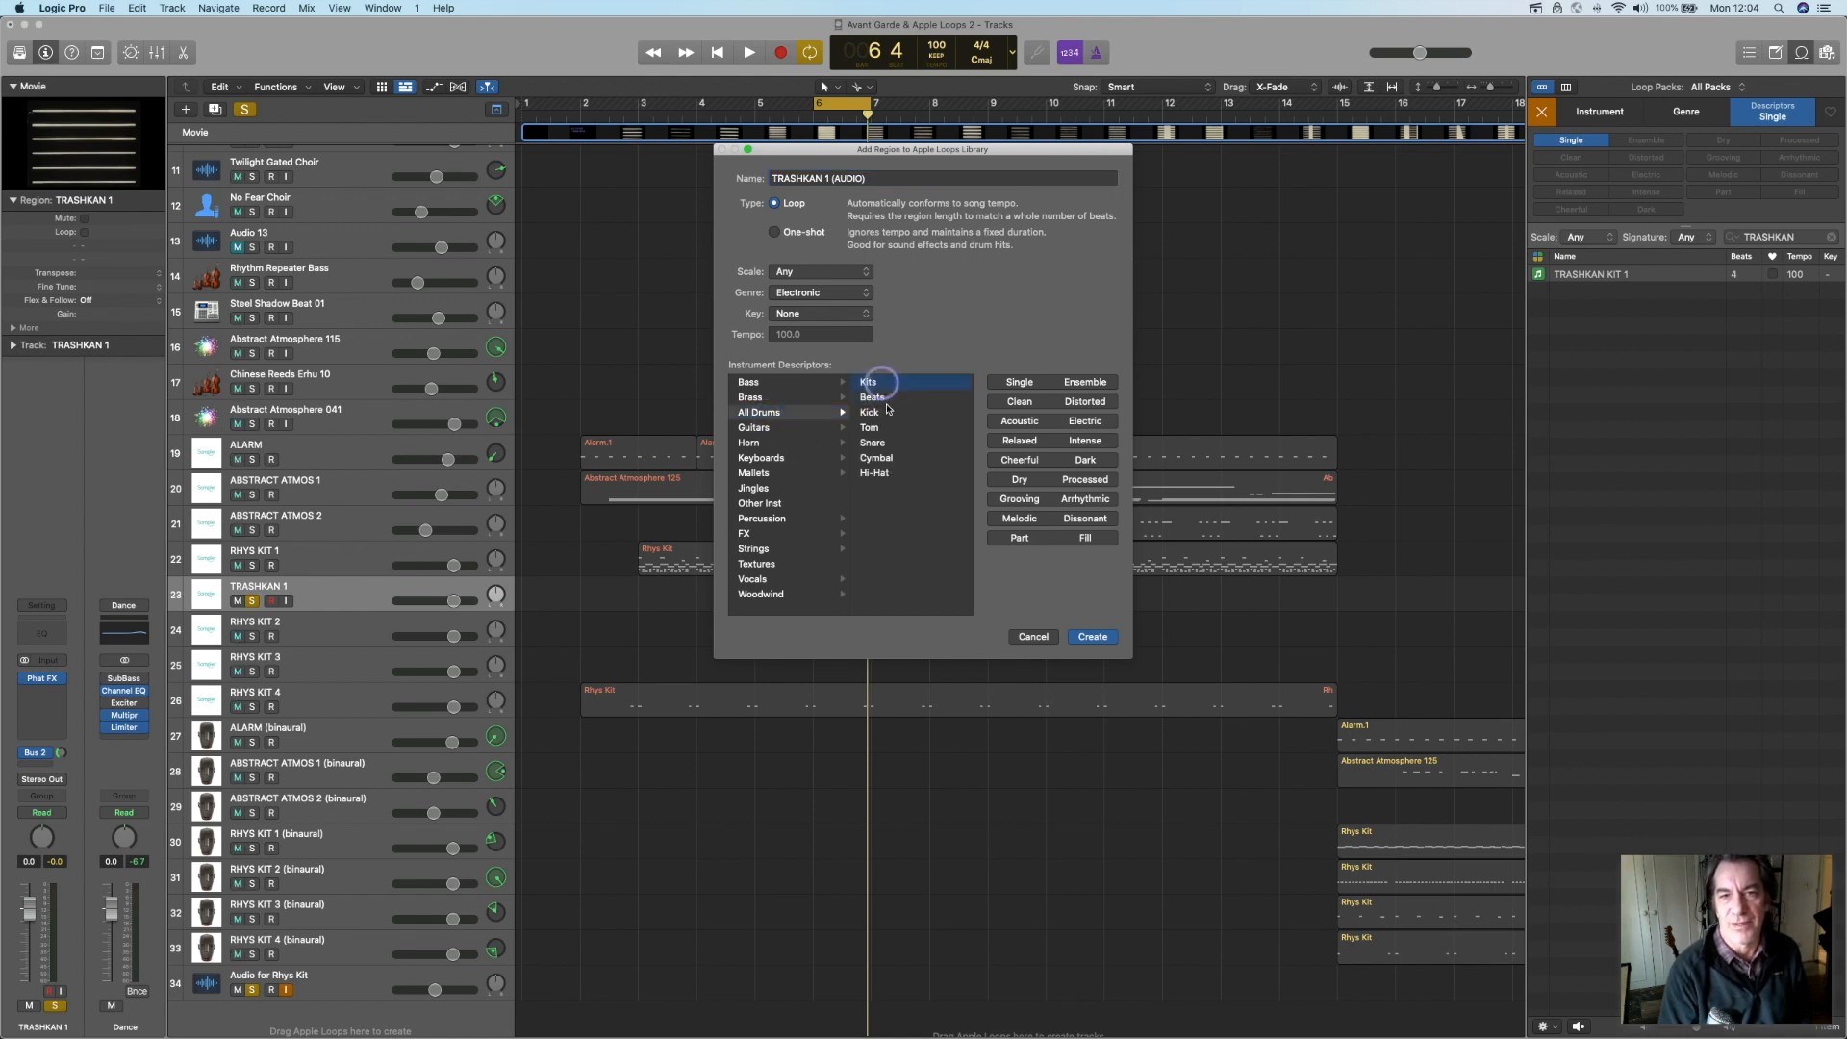
click(1032, 383)
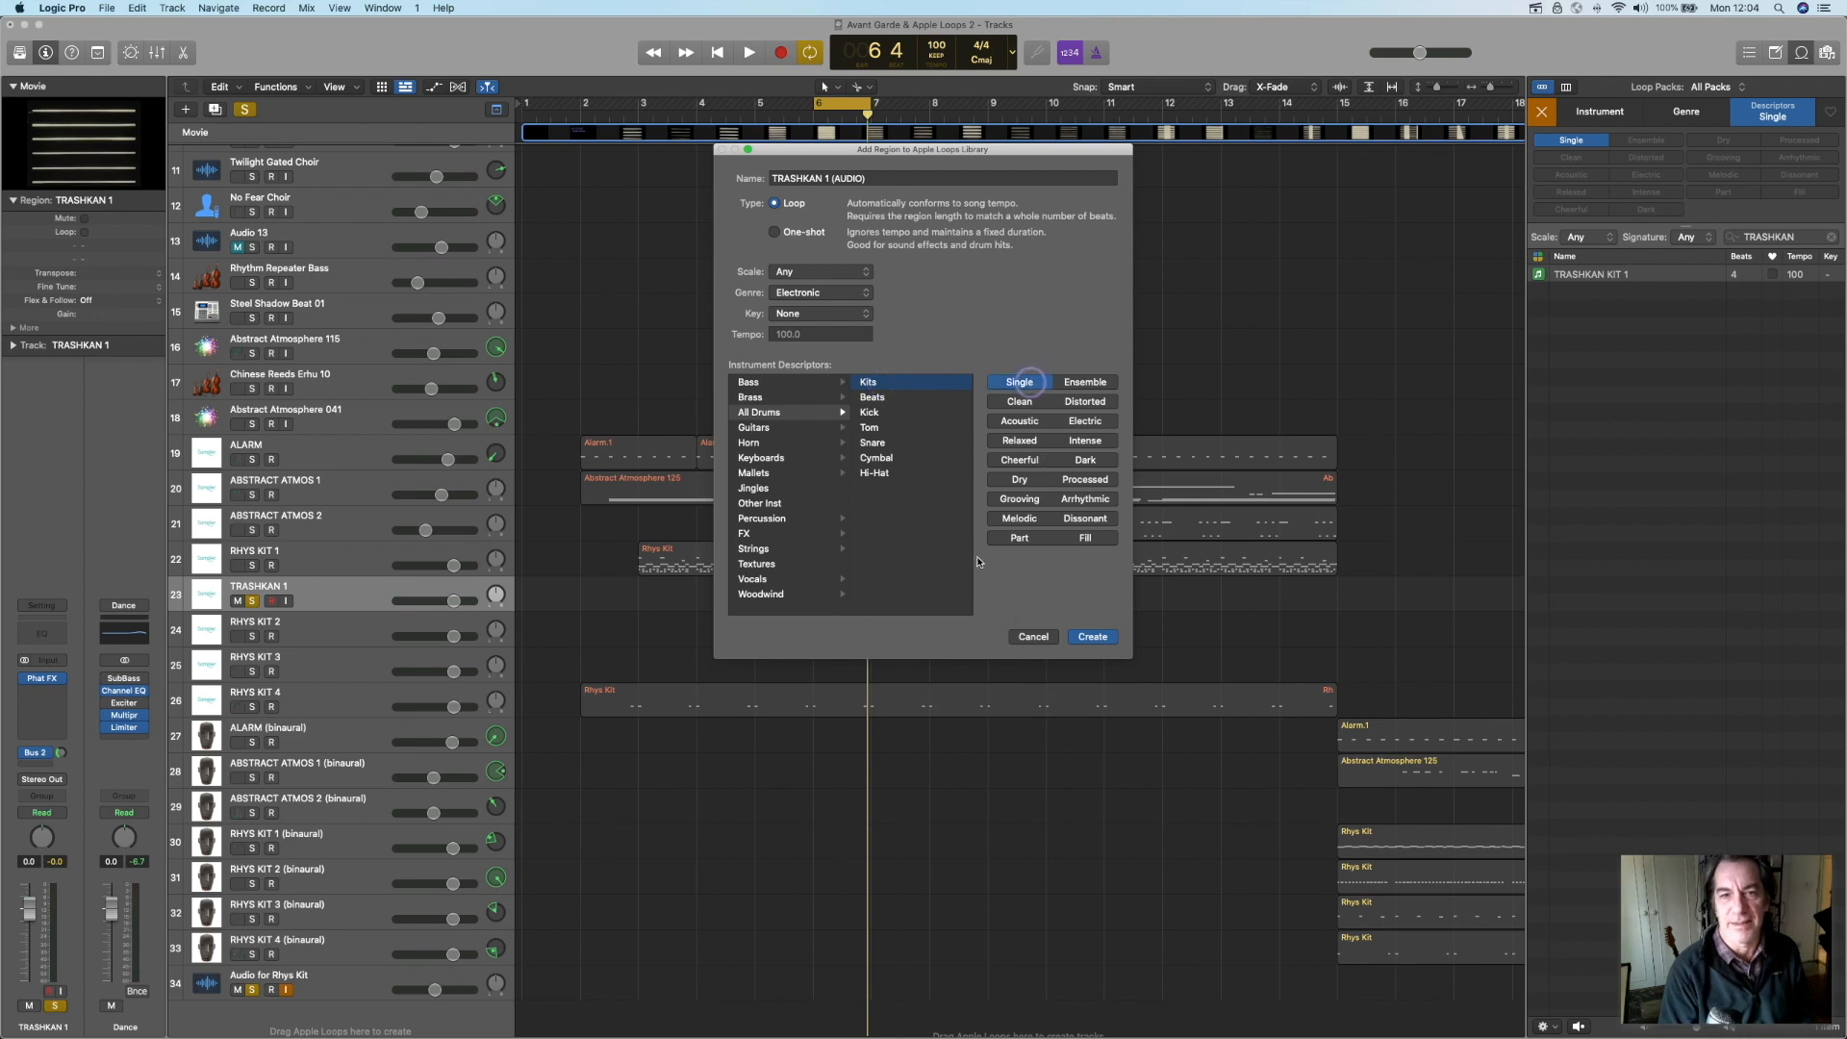
click(1093, 638)
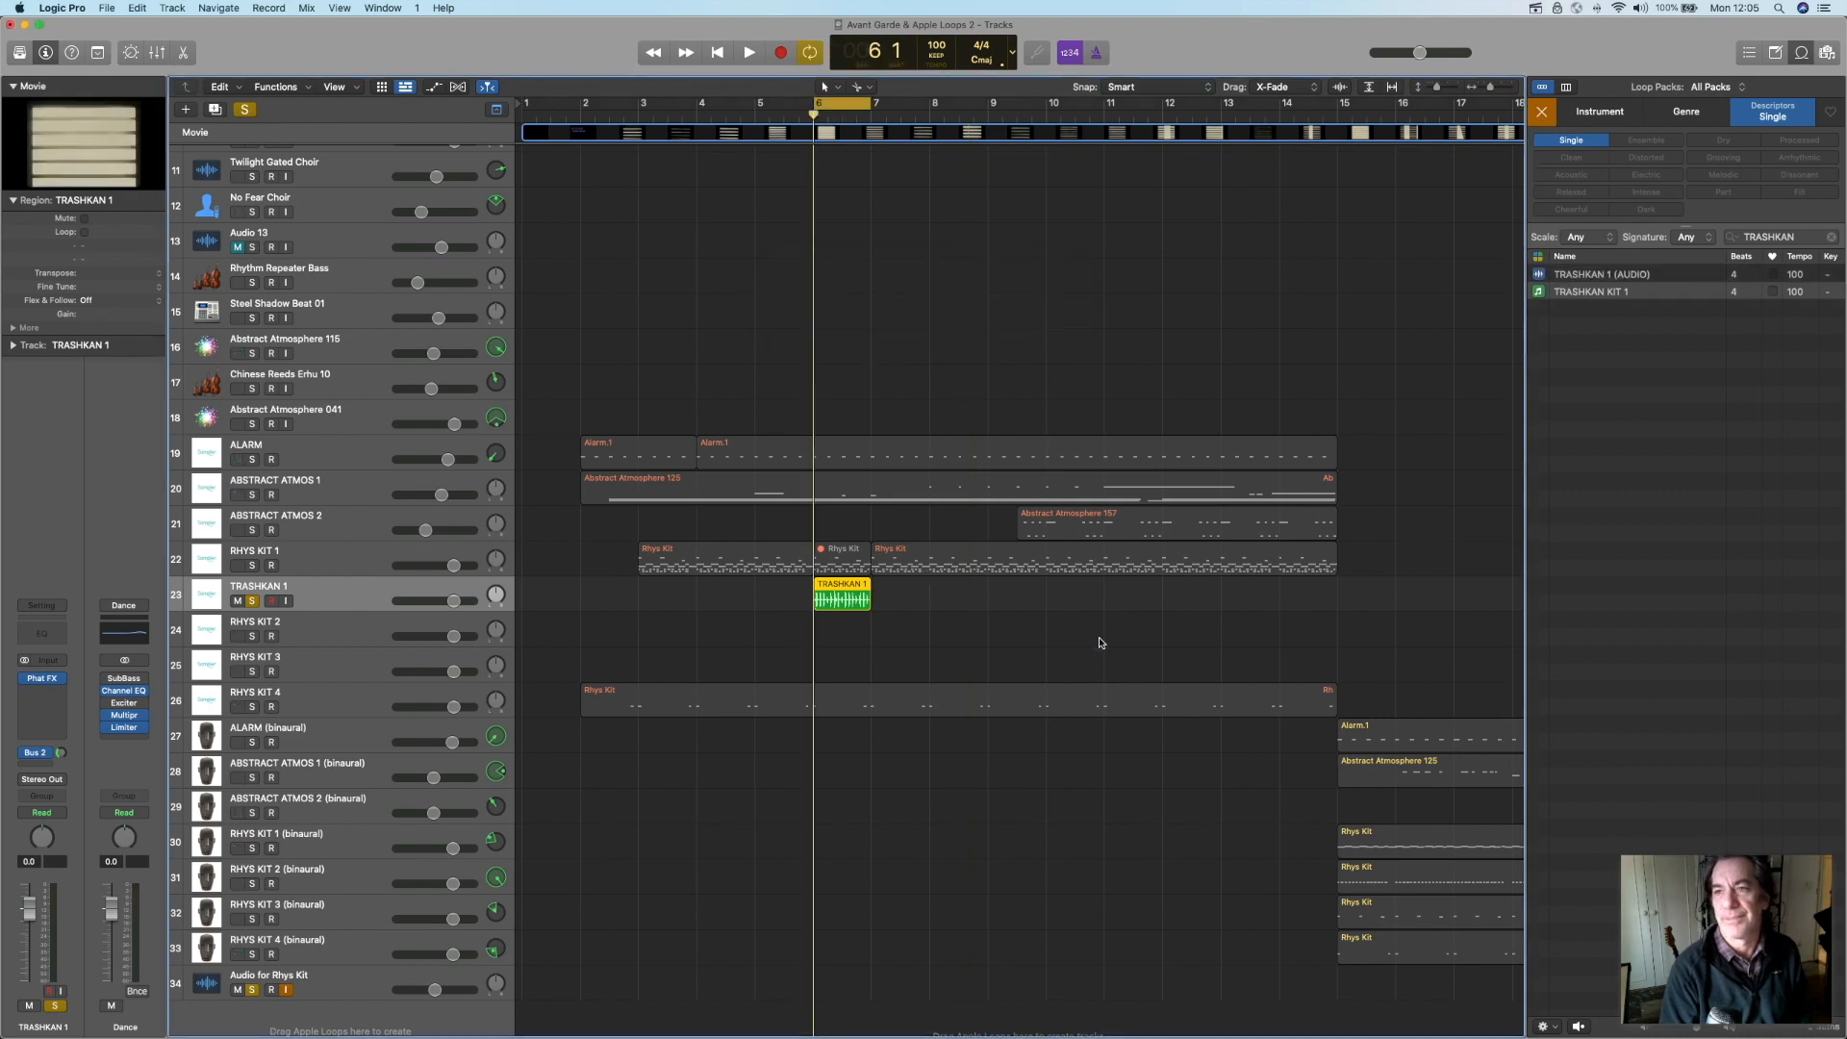
Preview the TRASHKAN 1 (AUDIO) and TRASHKAN KIT 1 loops in turn to compare them, and stop the preview
click(1628, 275)
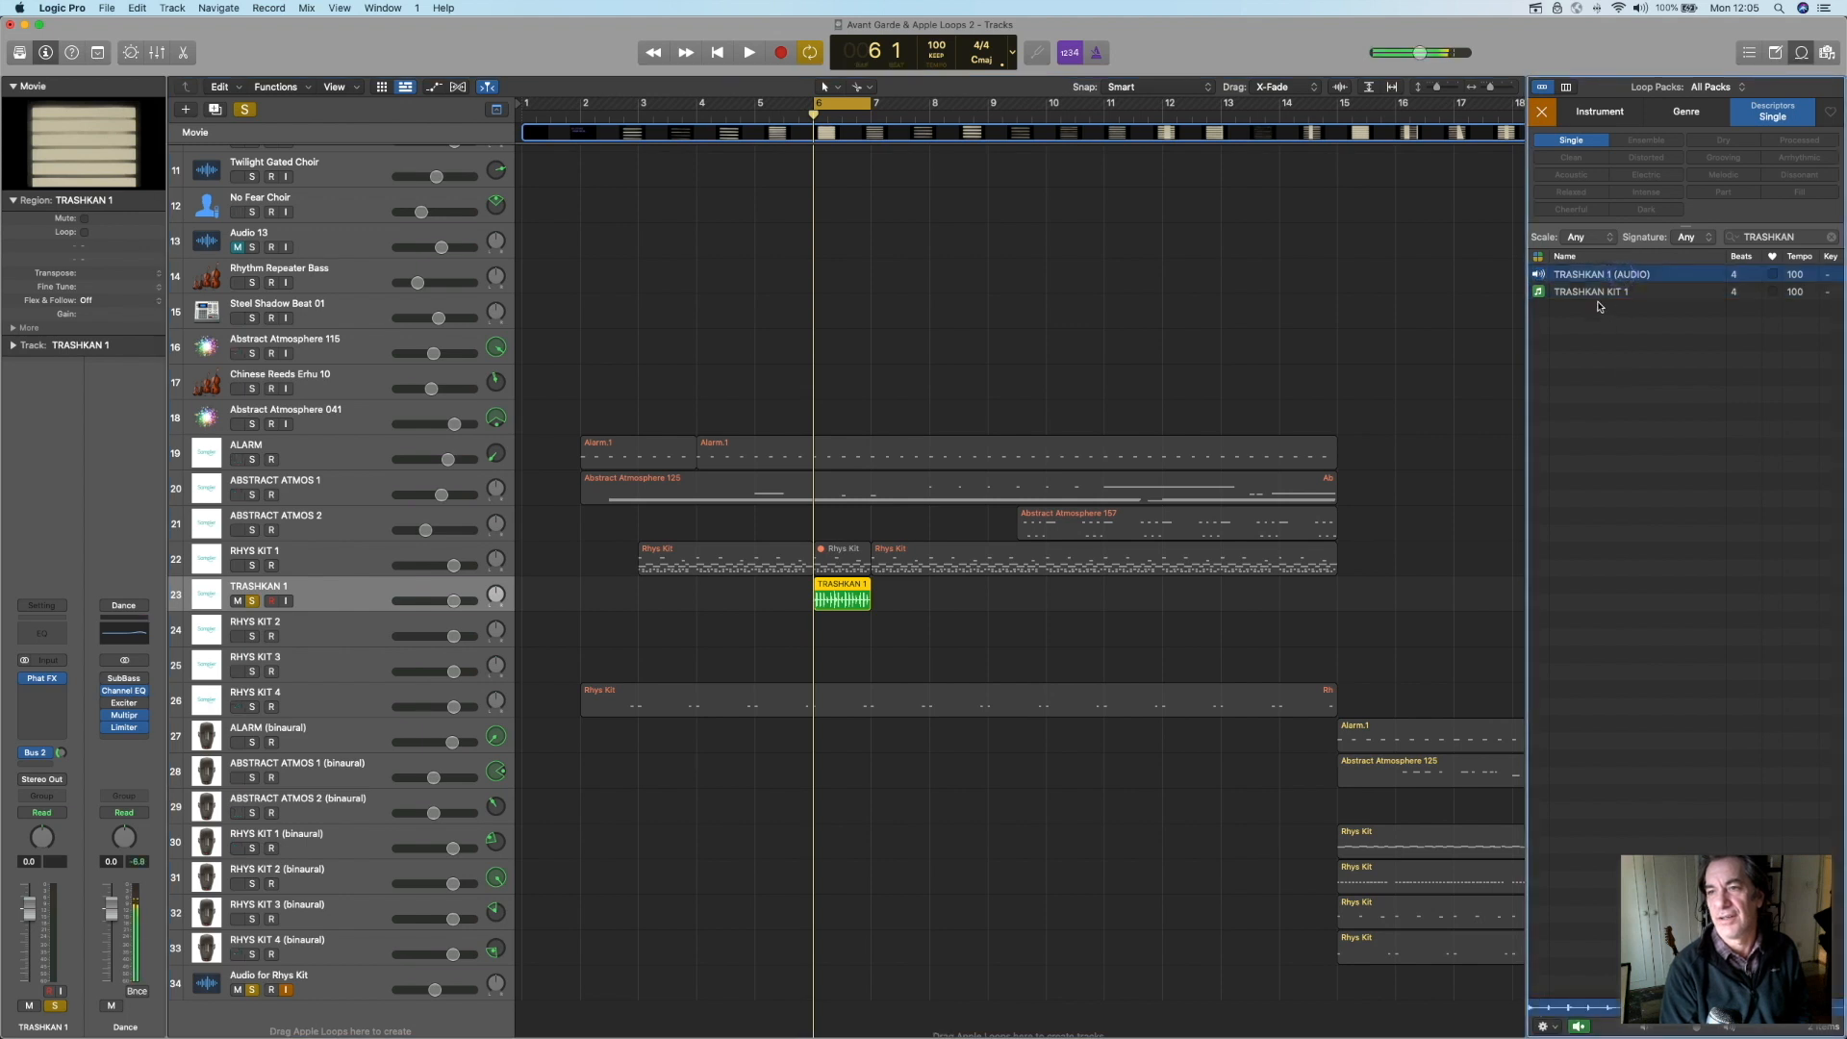
click(1597, 294)
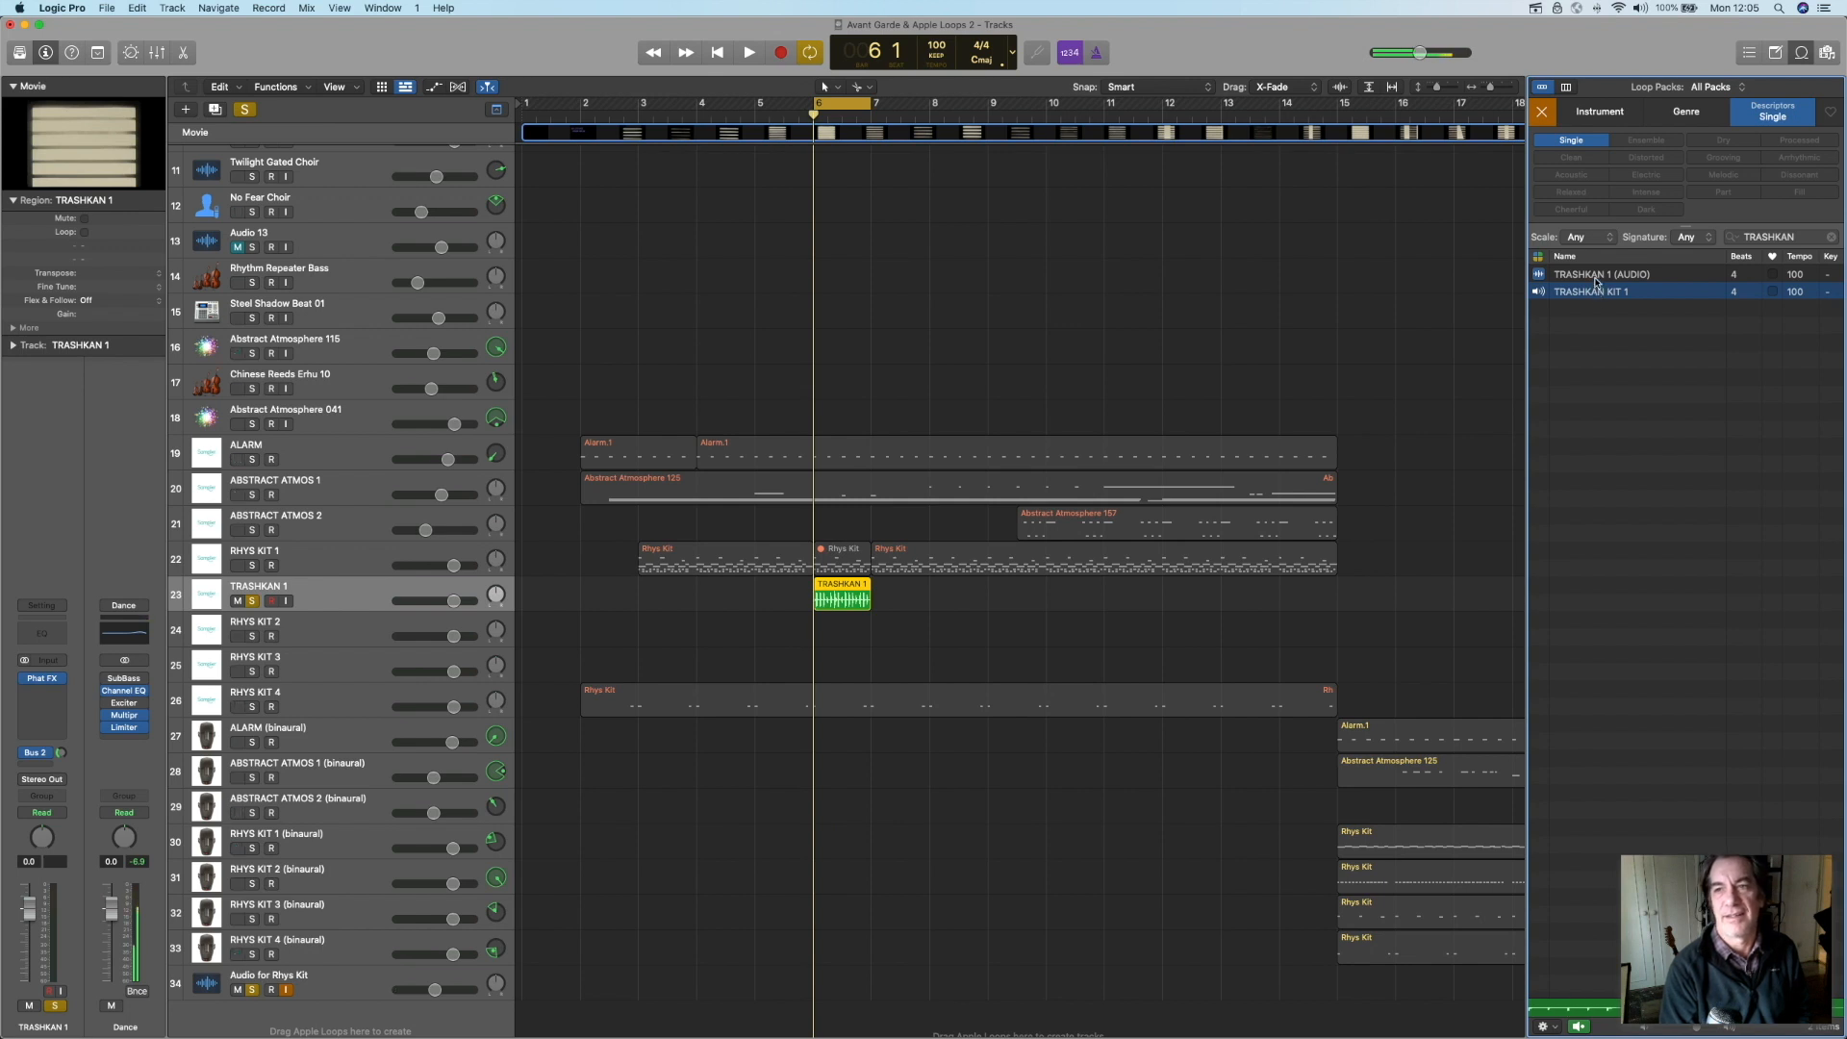
click(1596, 276)
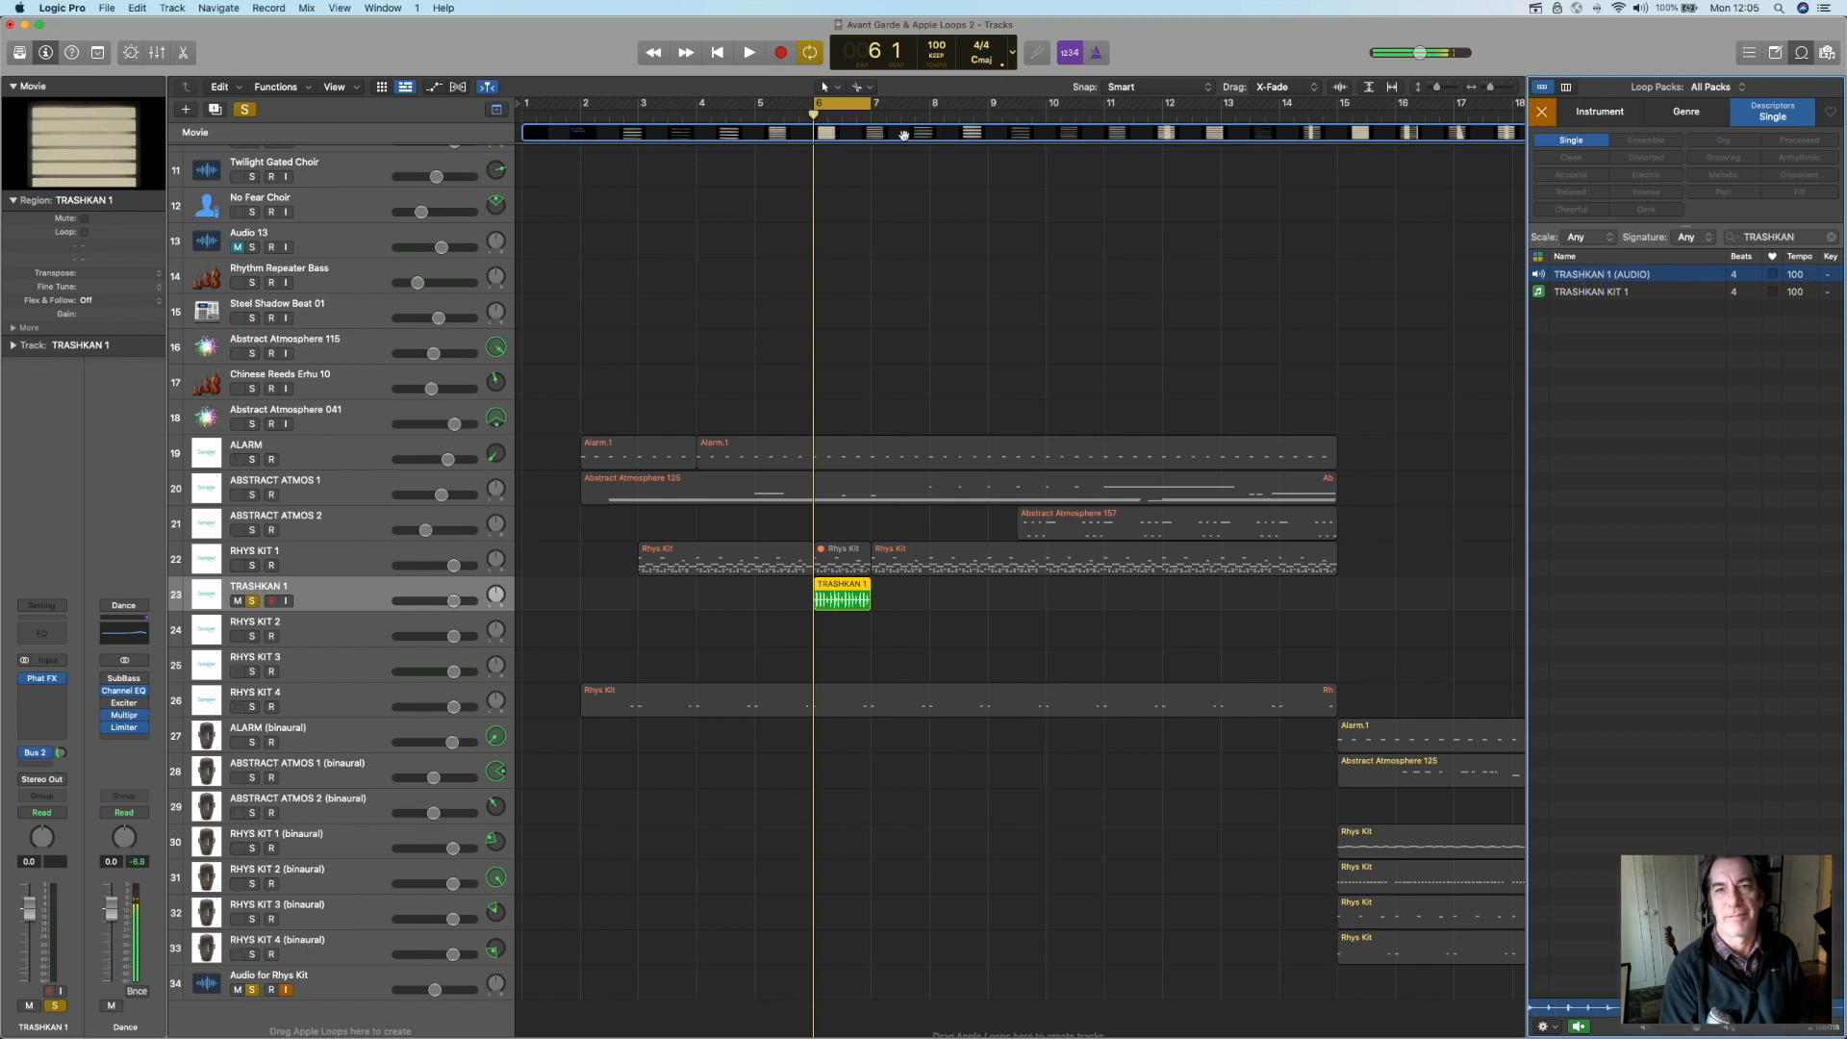
click(1583, 1027)
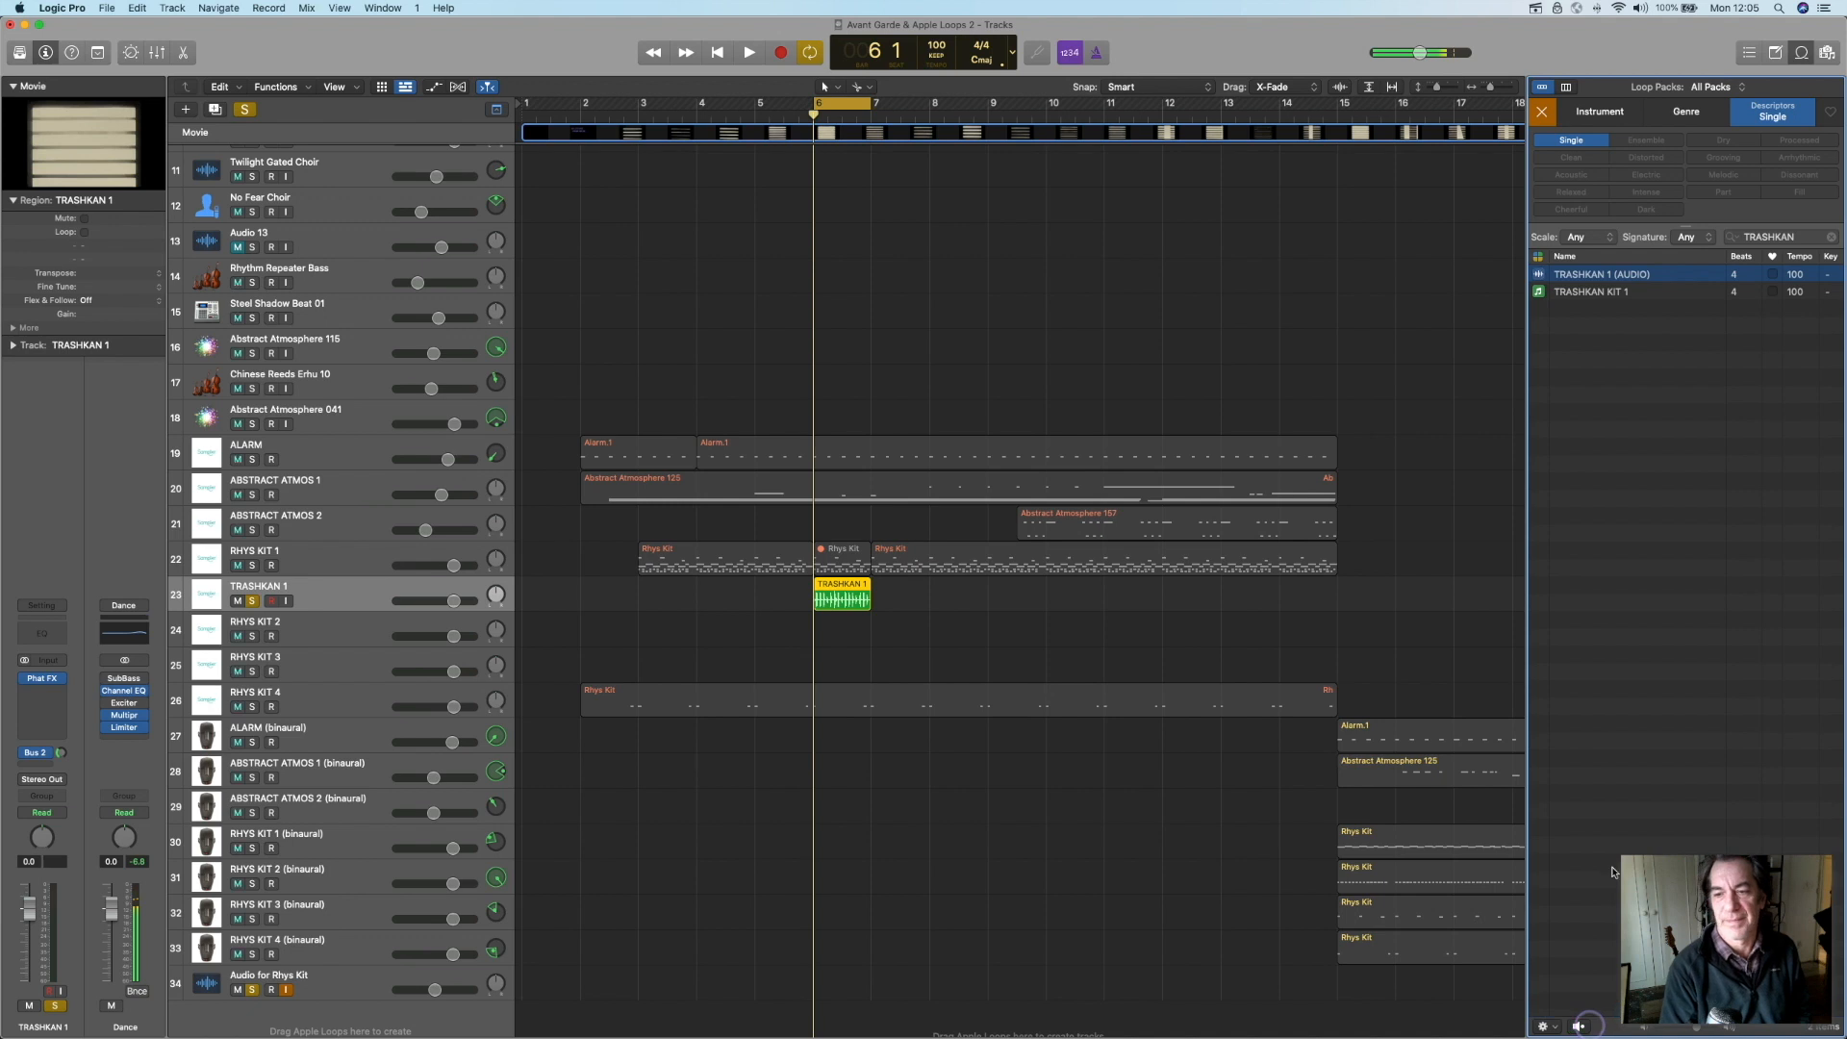